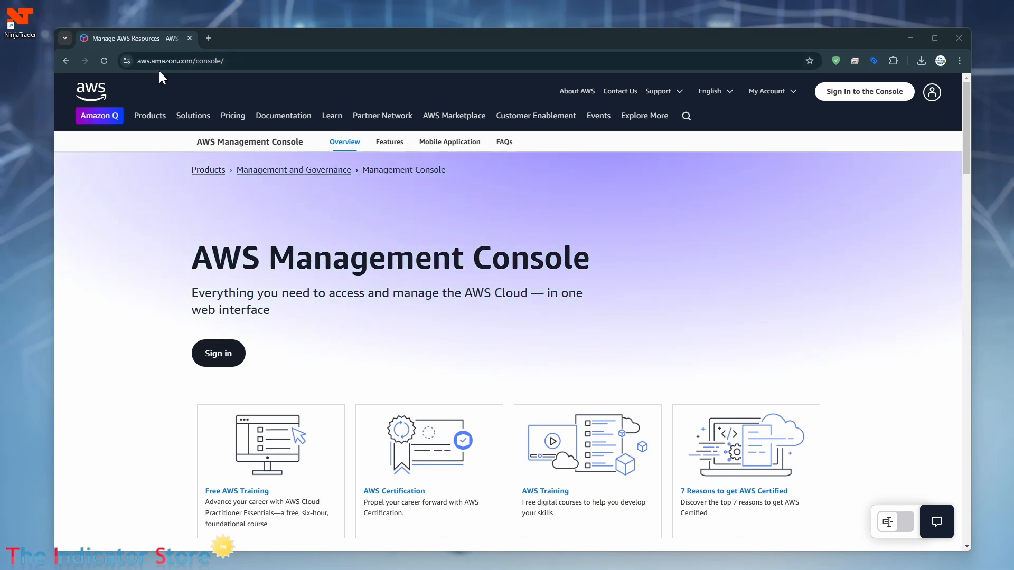
Step: Sign in via the profile menu's Login and reach the Ohio EC2 Dashboard showing 3 running instances
click(931, 92)
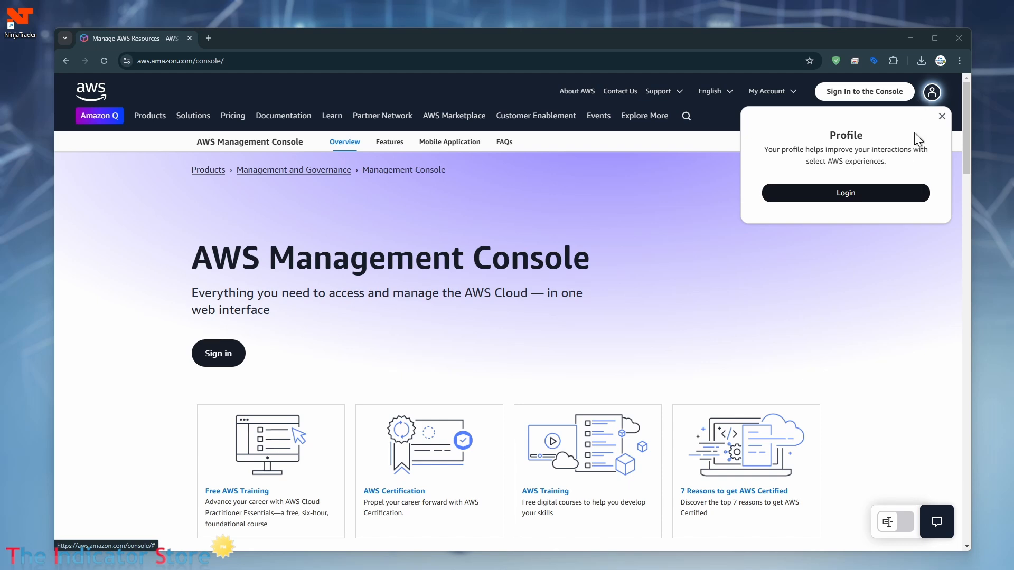
click(850, 197)
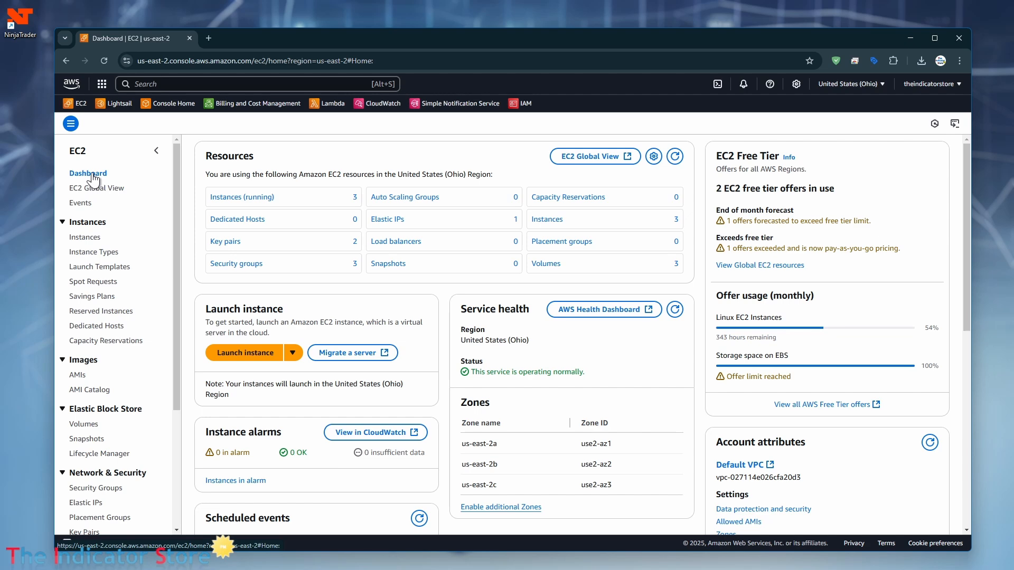
click(102, 86)
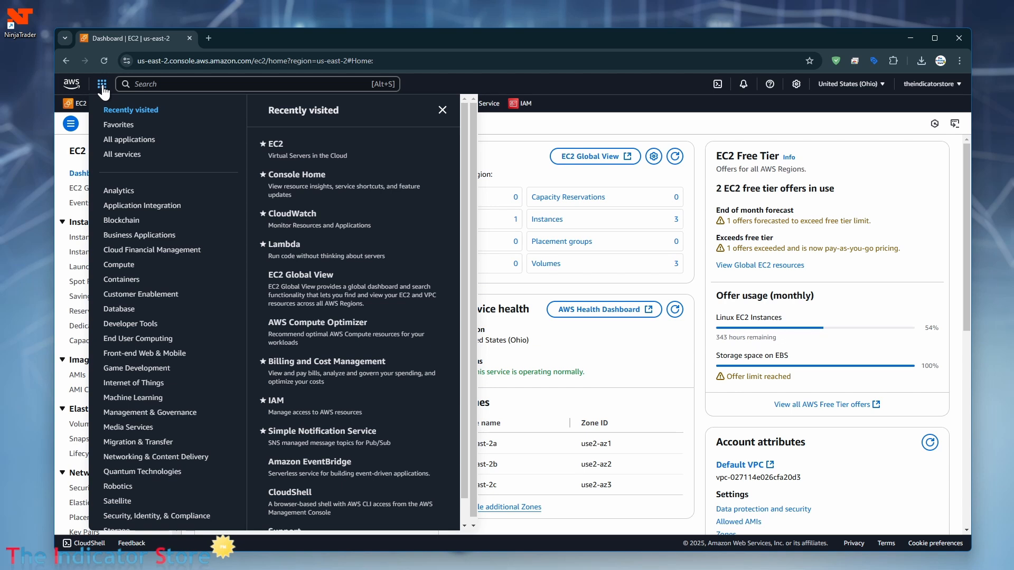
click(102, 87)
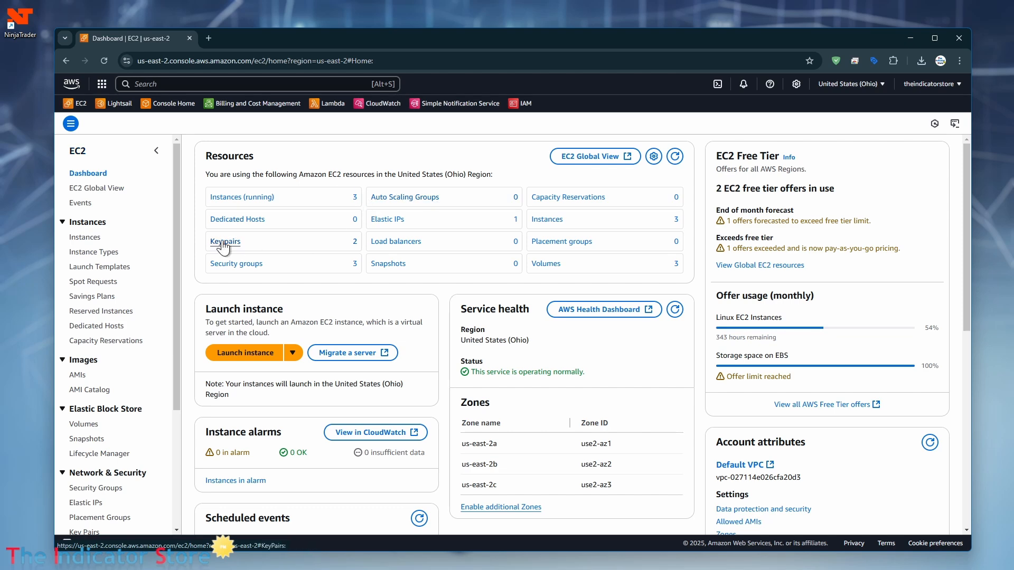
Step: Confirm the Ohio region and open the running instances table, enlarged to show all three rows
click(878, 86)
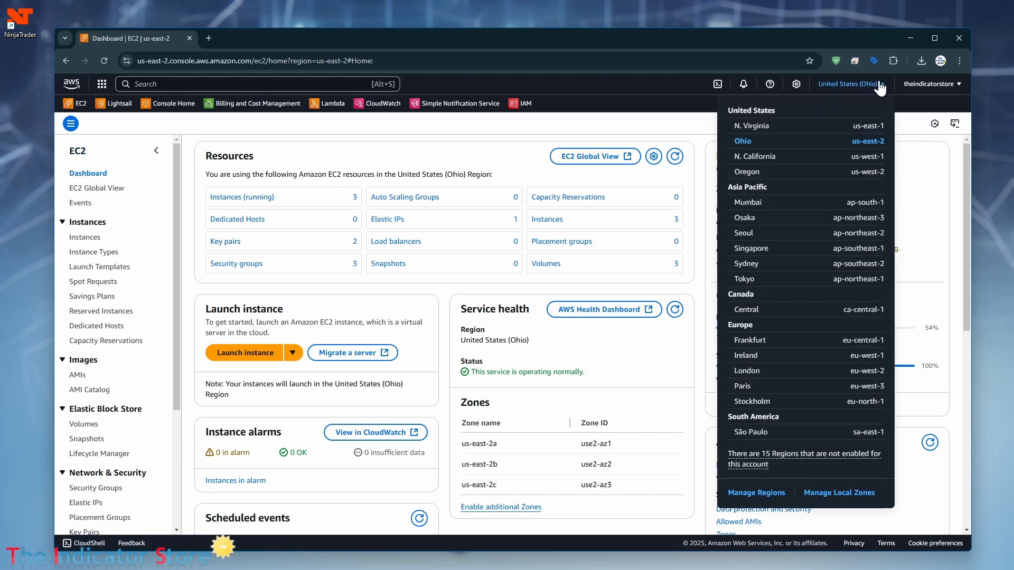
click(228, 198)
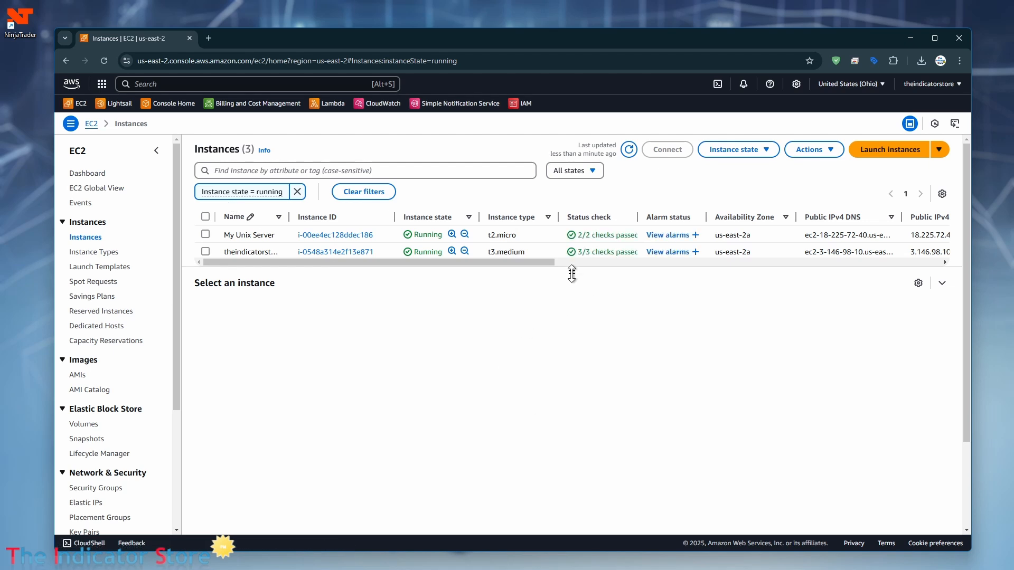
drag(577, 276, 241, 289)
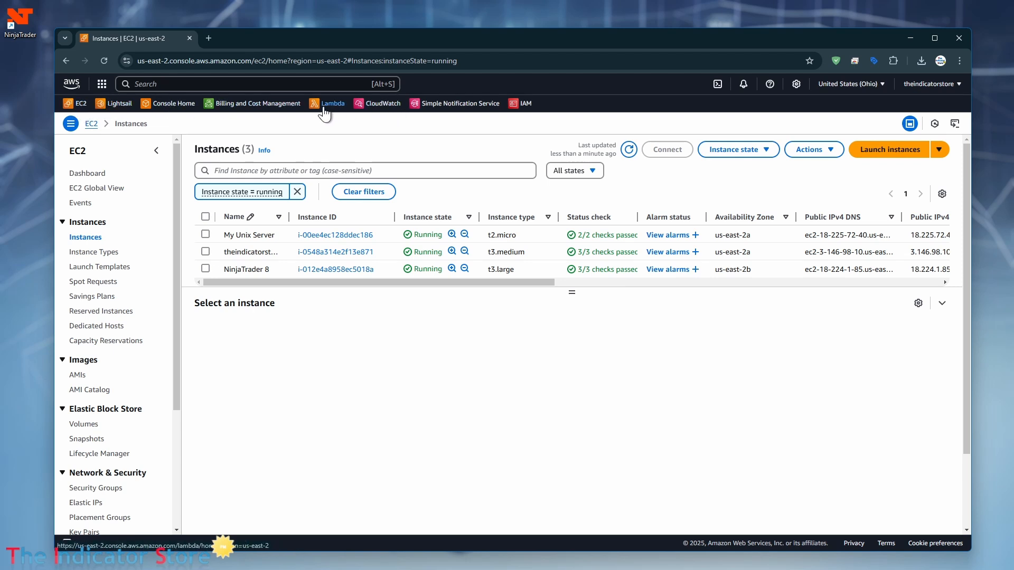
Step: Search 'ec2' to return to the EC2 Dashboard and list the running instances
click(216, 86)
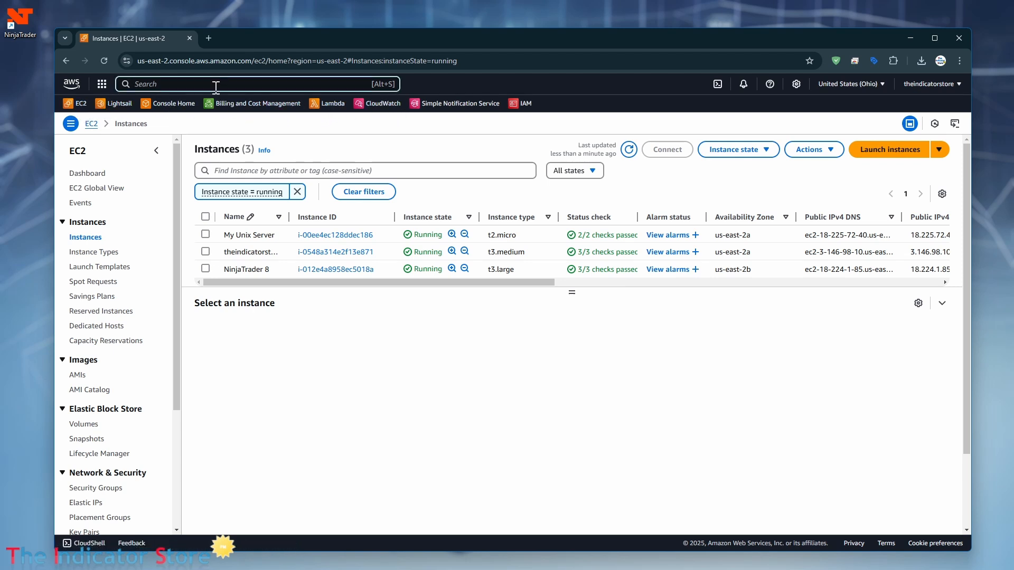
text(ec2)
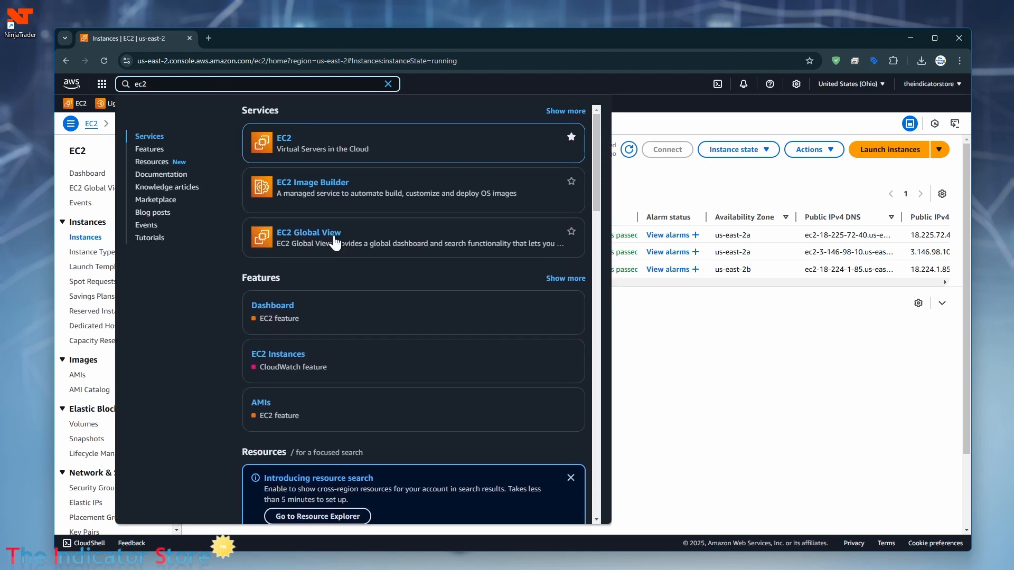
mouse_move(323, 143)
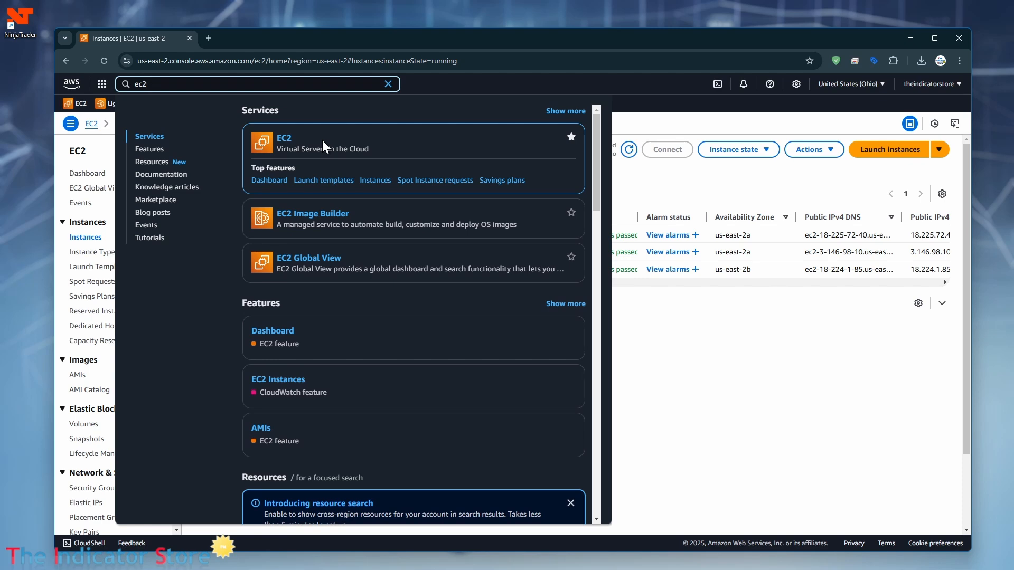
mouse_move(335, 214)
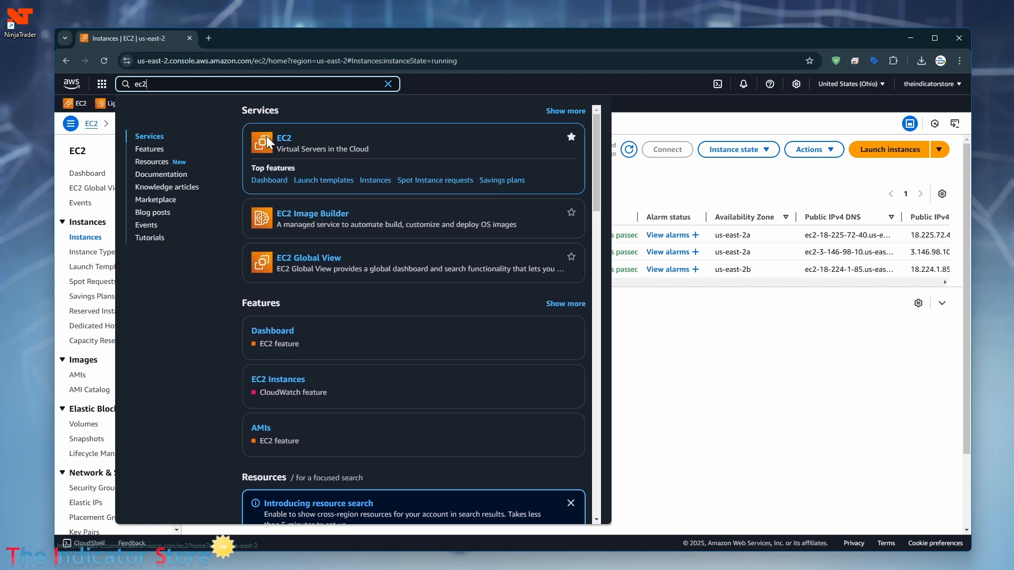
click(284, 140)
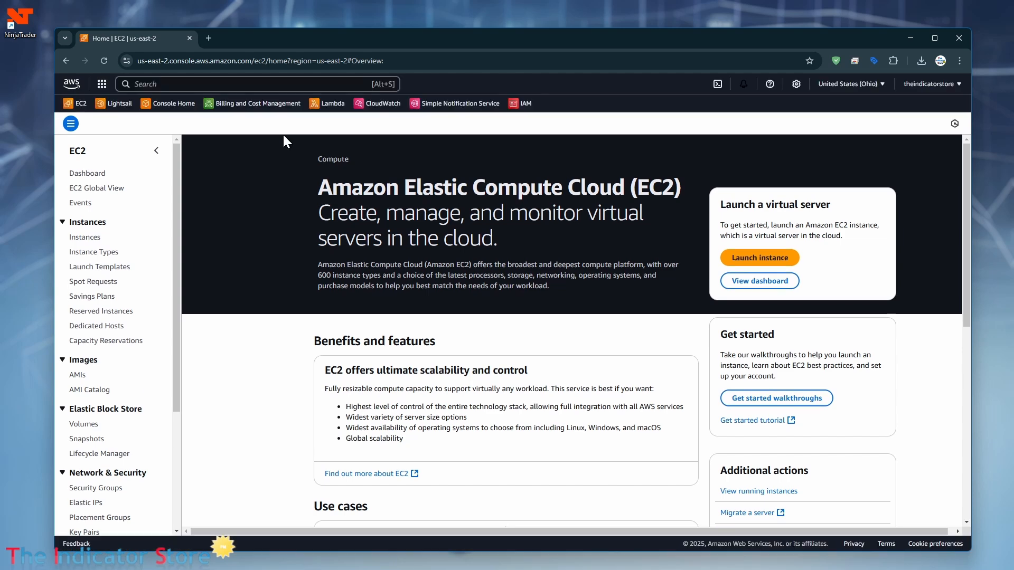
click(86, 174)
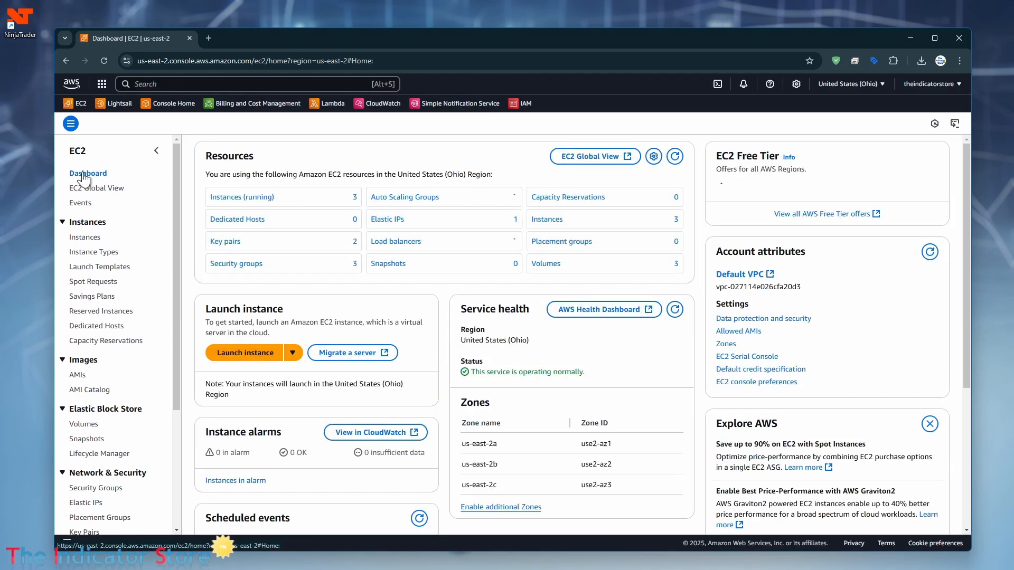
click(256, 197)
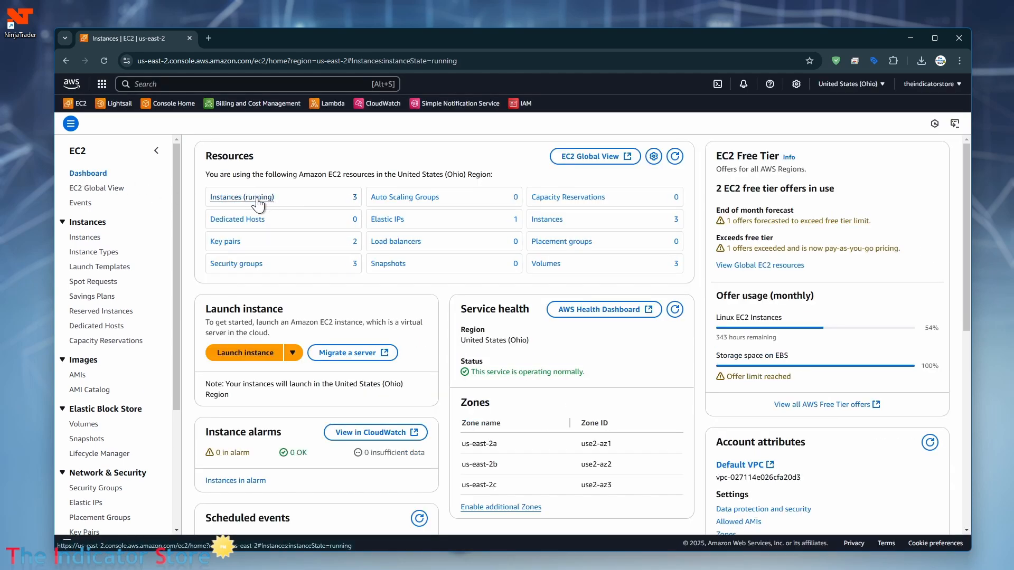
Step: Begin a new instance launch, entering 'Demo VPS' as its name under Name and tags
click(911, 150)
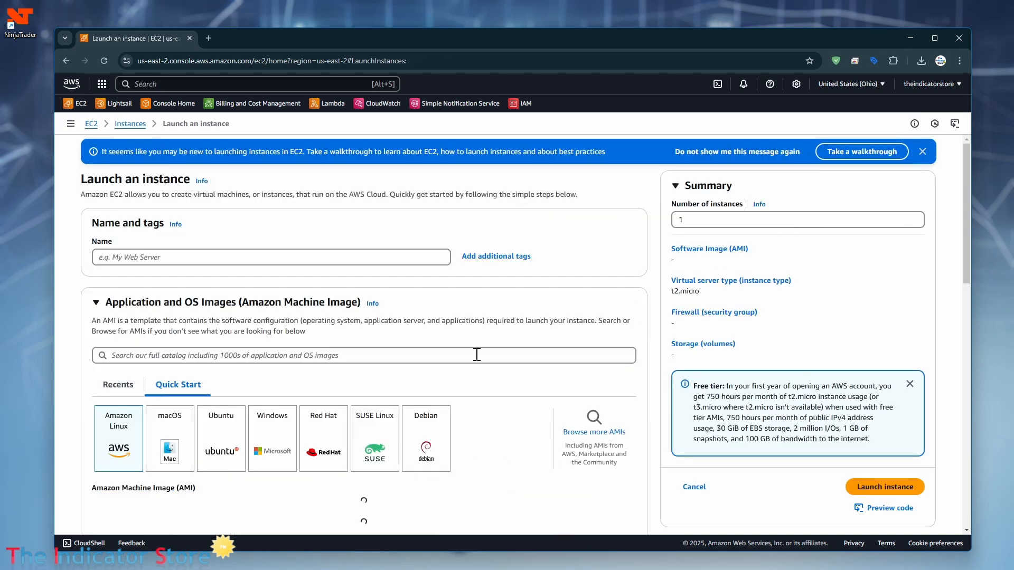
click(156, 257)
text(Demo)
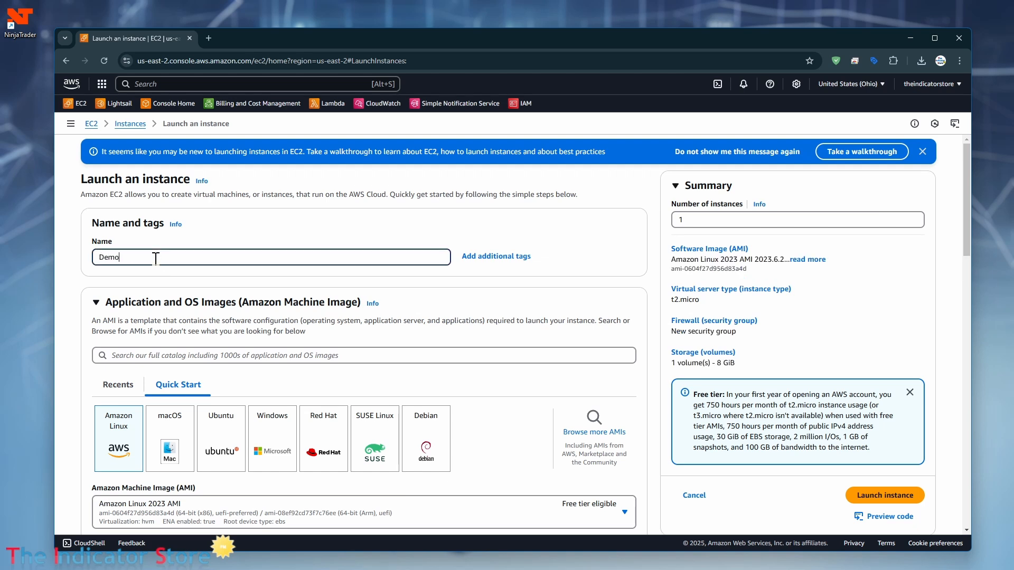
text( VPS)
scroll(194, 354, down, 2)
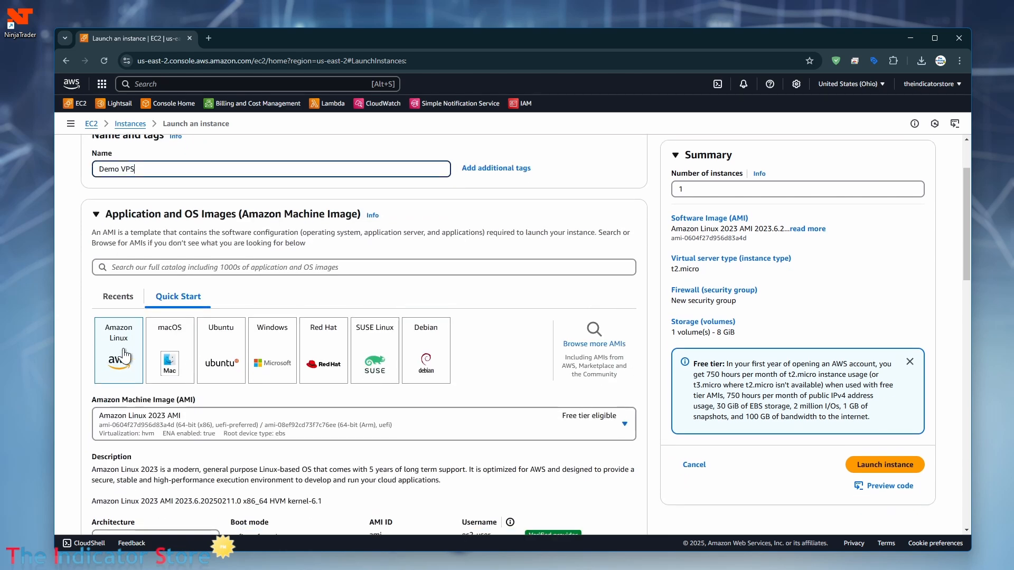
Step: Pick the Windows Quick Start image, keeping Microsoft Windows Server 2025 Base as the AMI
click(274, 355)
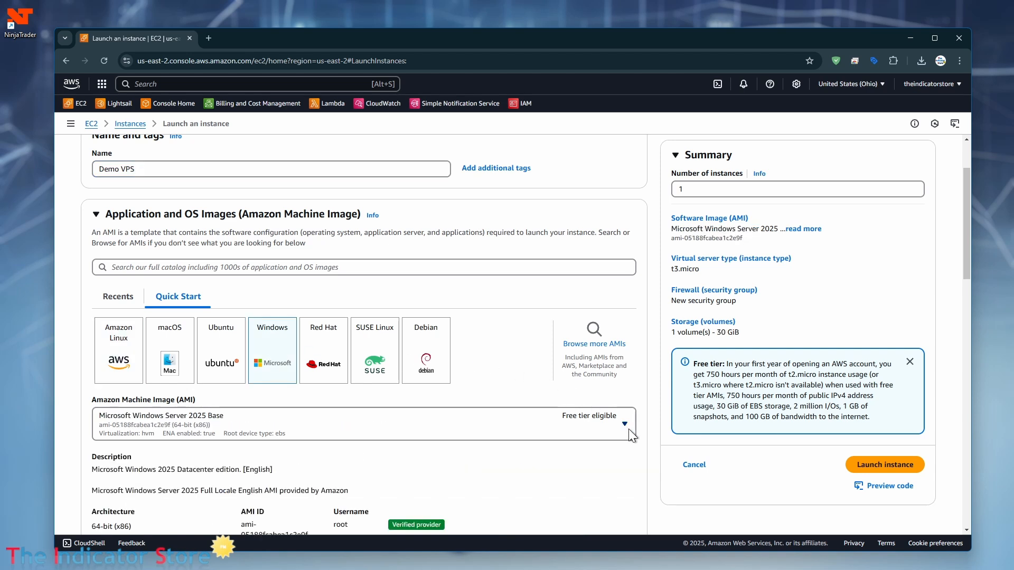
scroll(626, 425, down, 2)
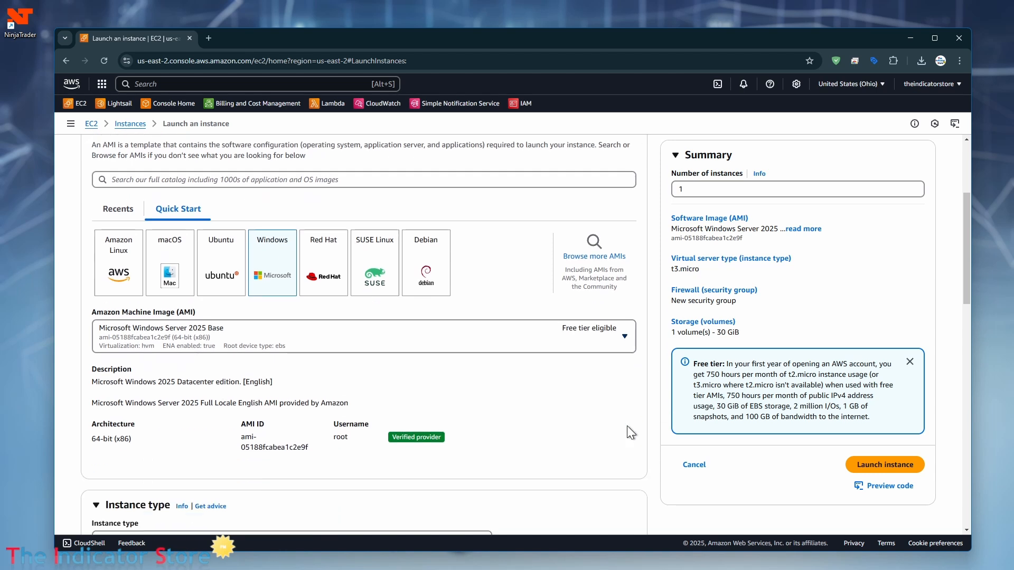
click(625, 337)
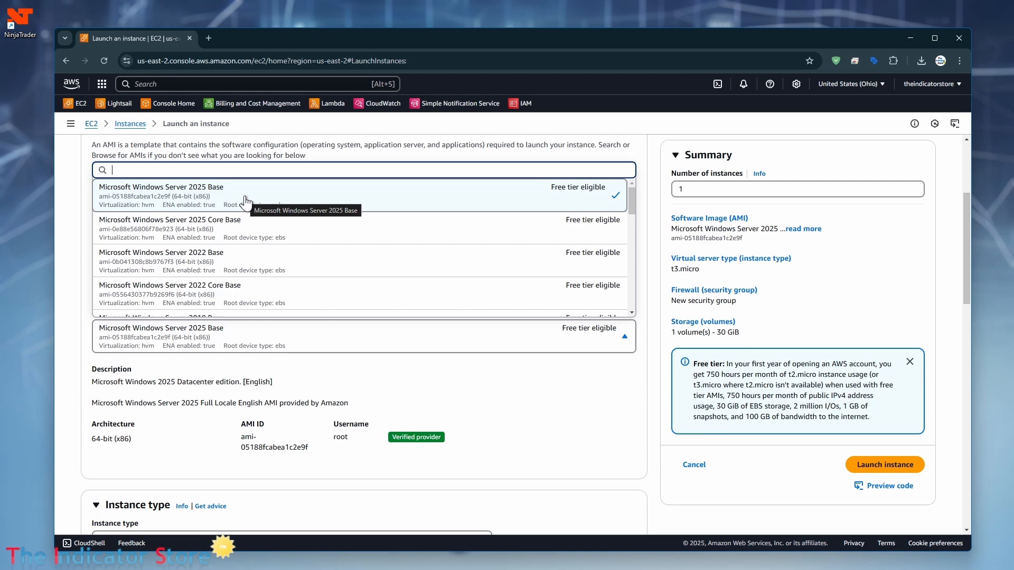
click(246, 202)
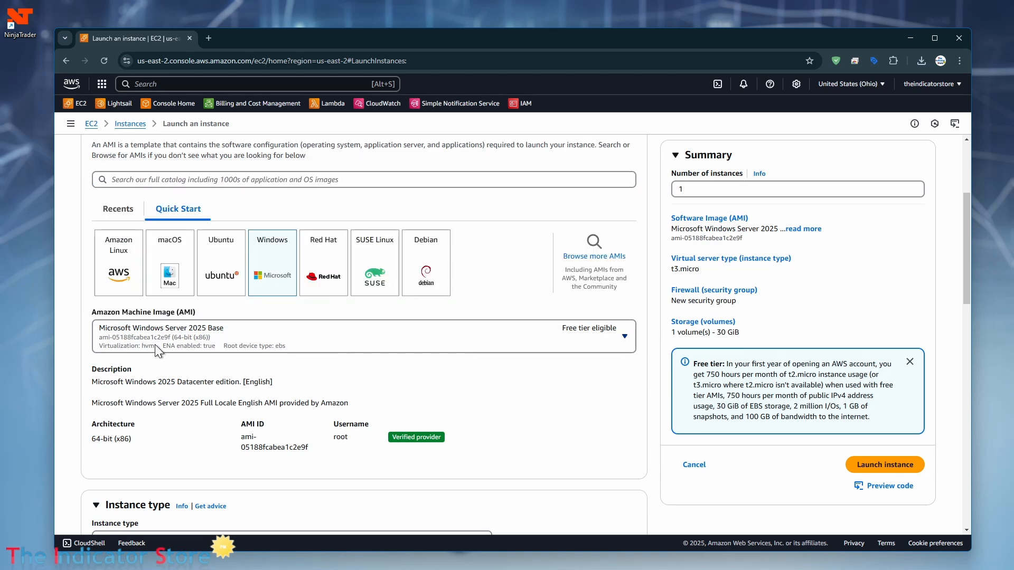
scroll(271, 398, down, 3)
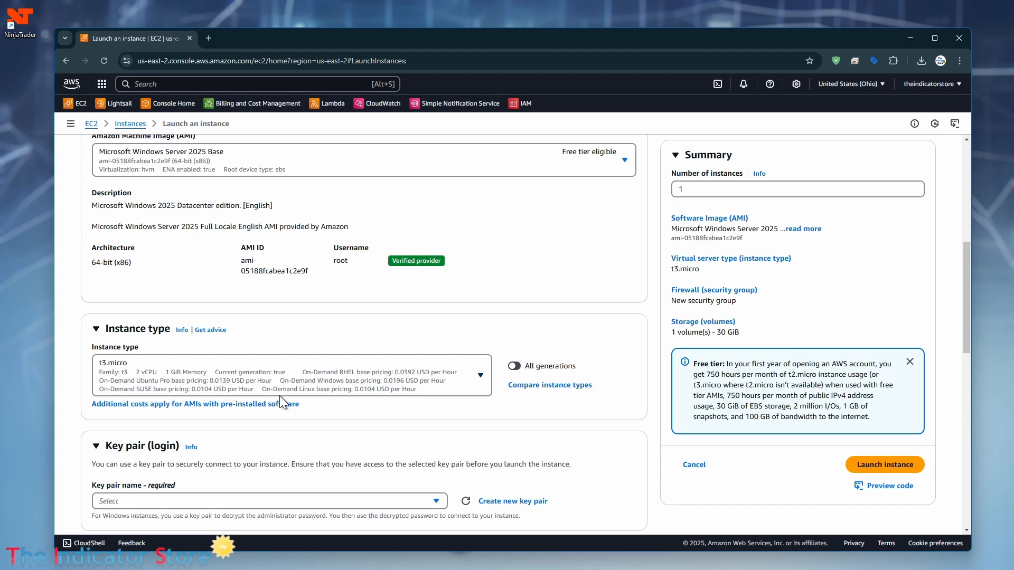
scroll(547, 433, down, 2)
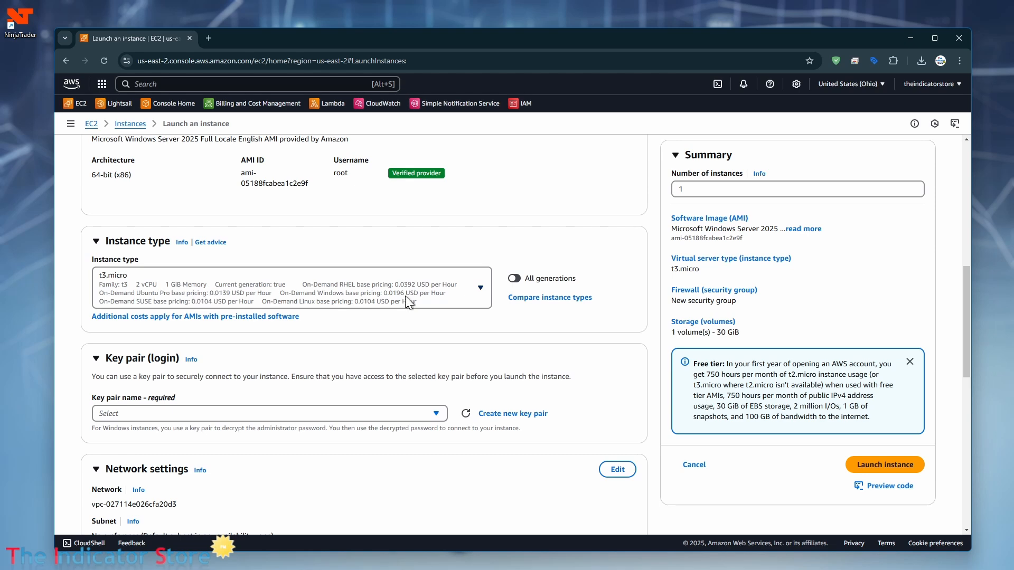
Step: Choose t3.large (2 vCPU, 8 GiB) as the instance type and review the existing key pairs
click(479, 287)
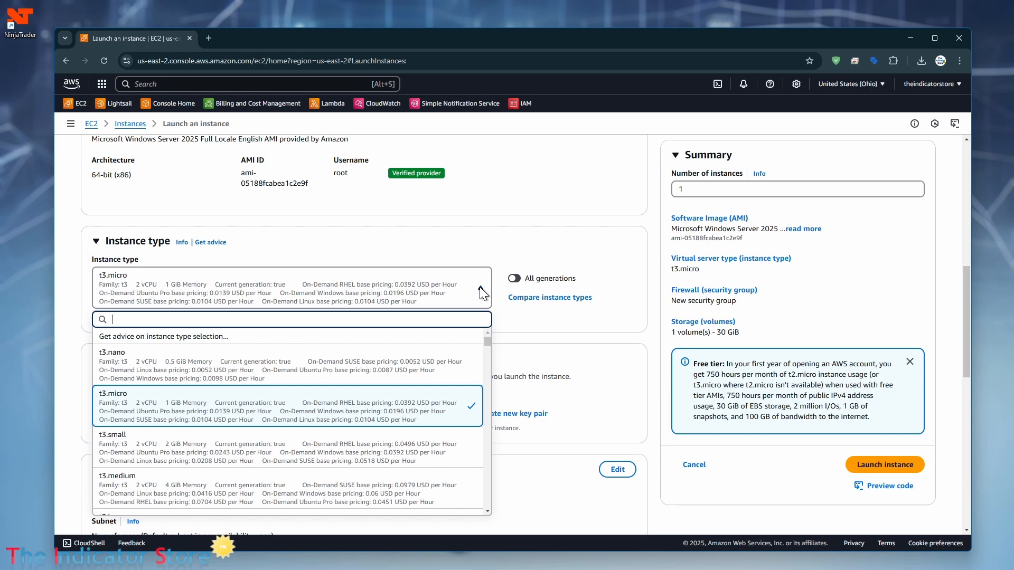
scroll(193, 461, down, 2)
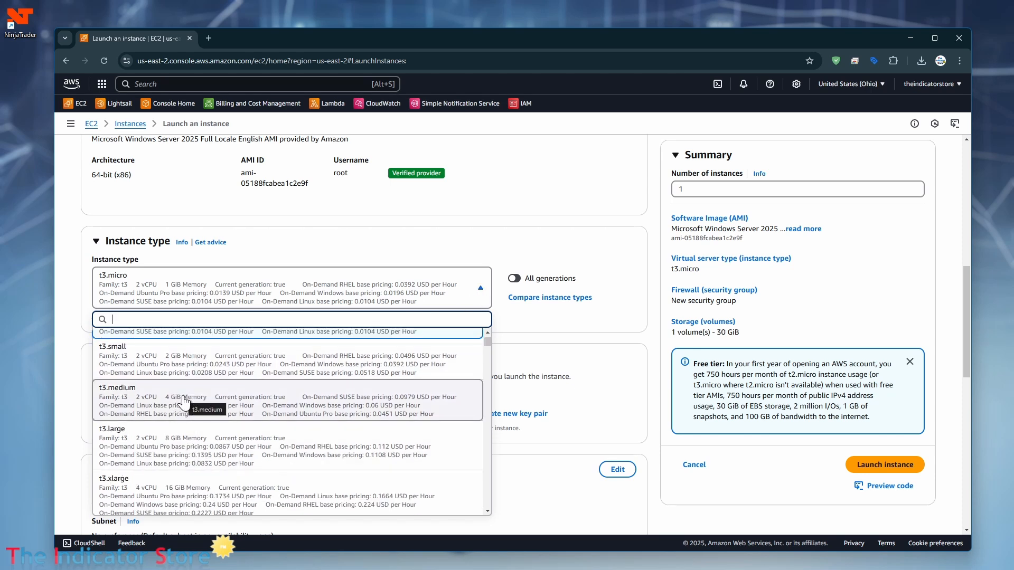
click(199, 450)
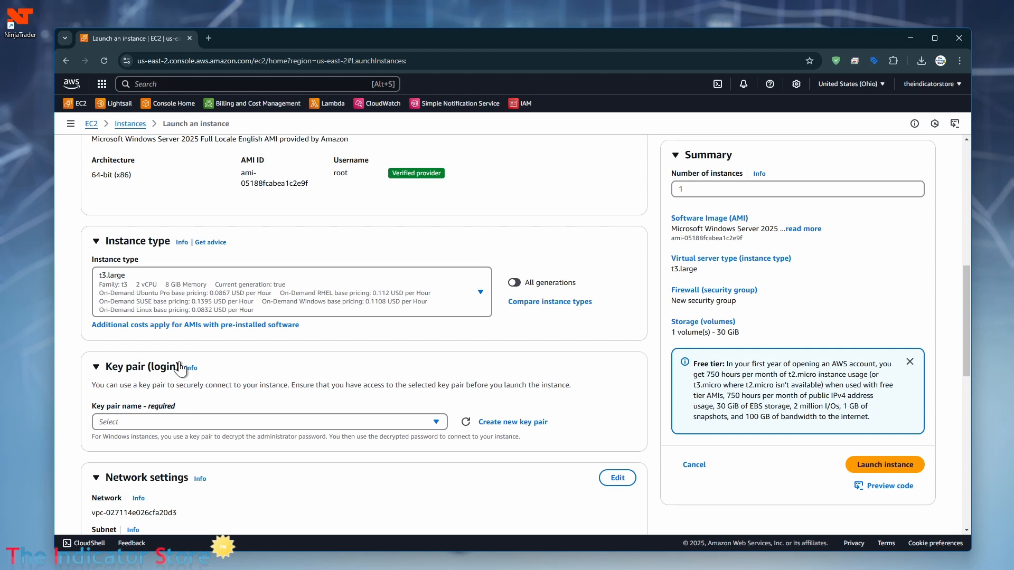
scroll(181, 368, down, 2)
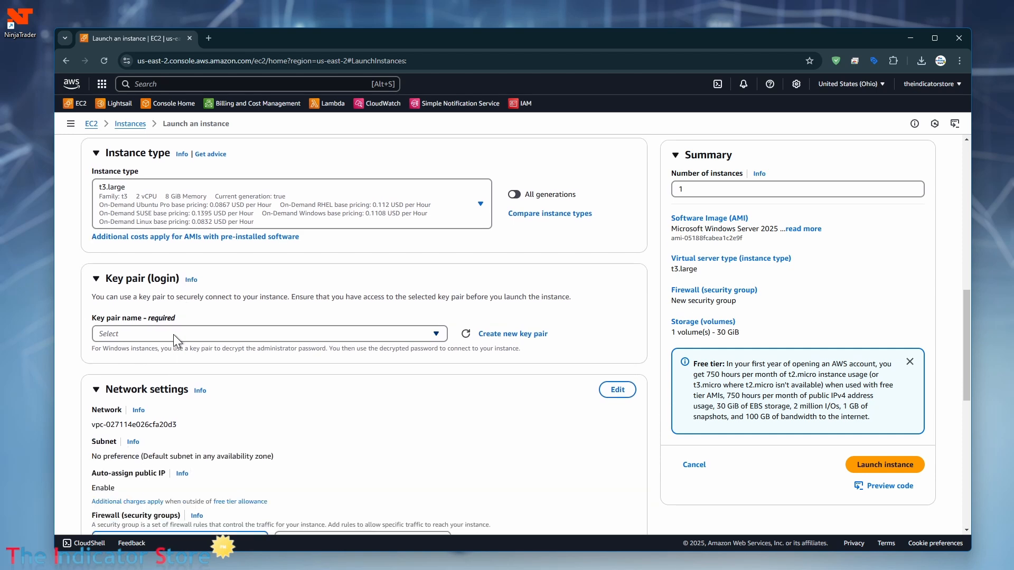
click(436, 334)
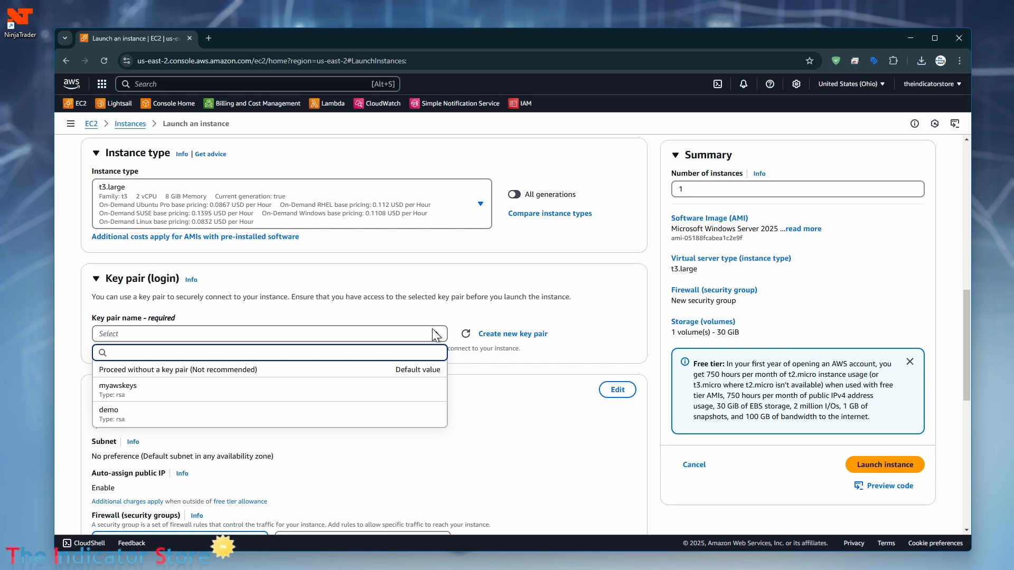
click(435, 334)
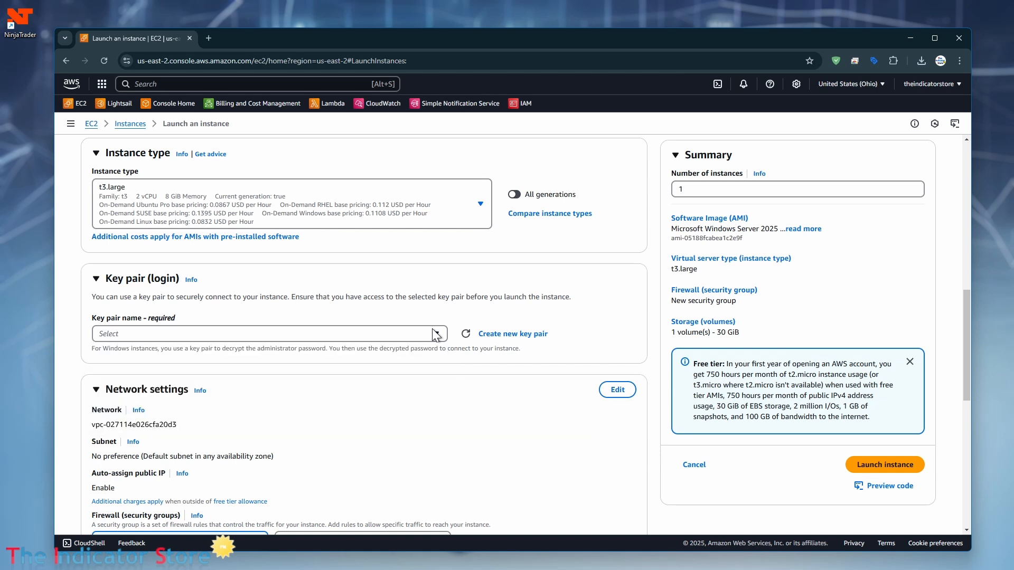
Step: Create the RSA key pair 'my demo pair' and put its .pem file on the desktop
click(522, 337)
click(435, 237)
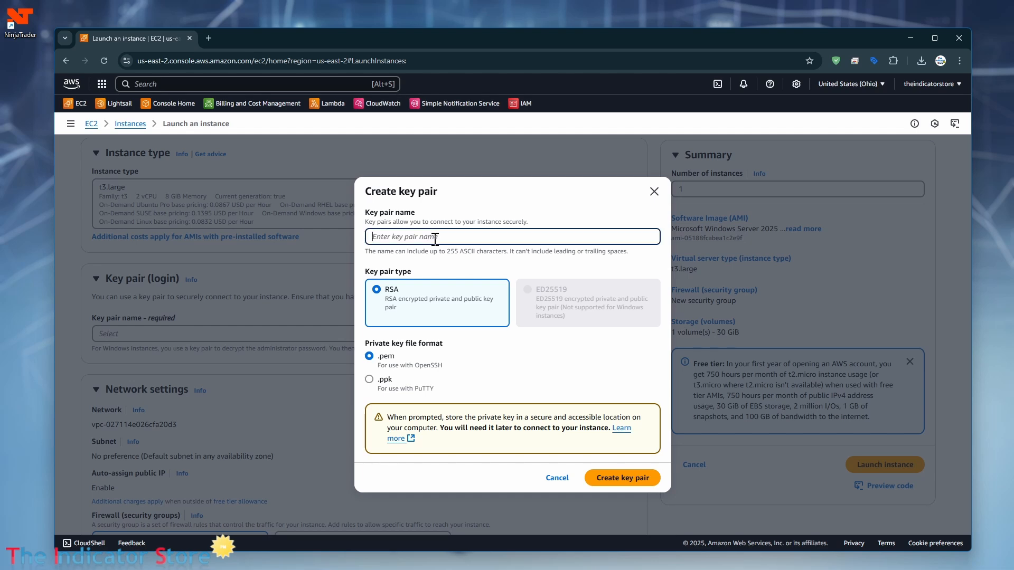
text(my demo pair)
click(625, 478)
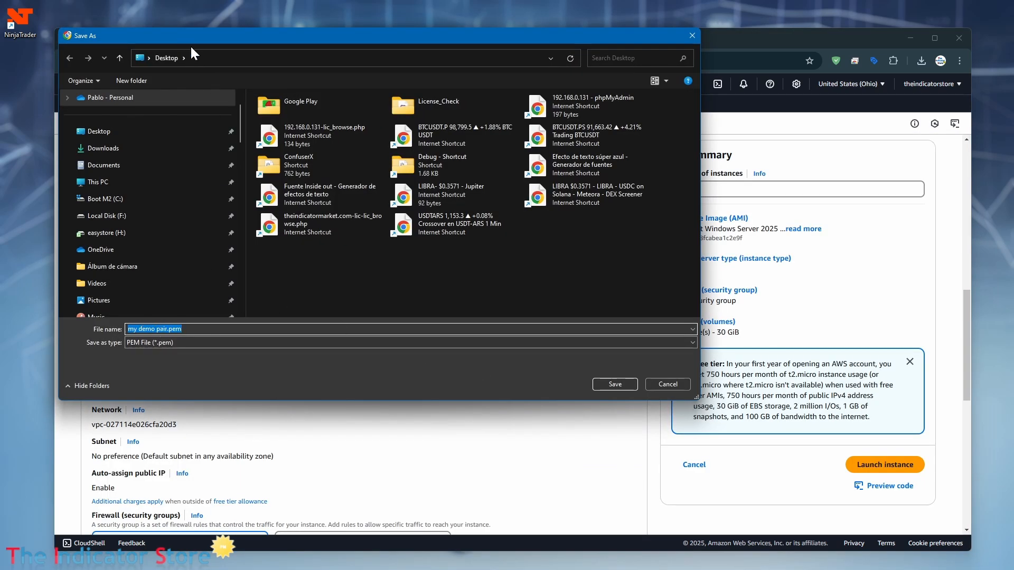
click(606, 384)
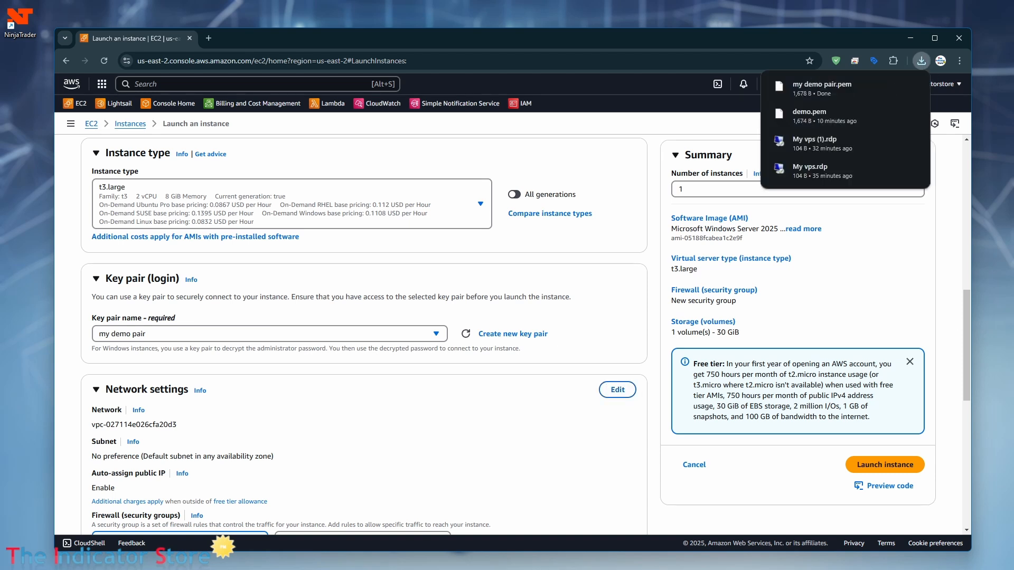
click(922, 59)
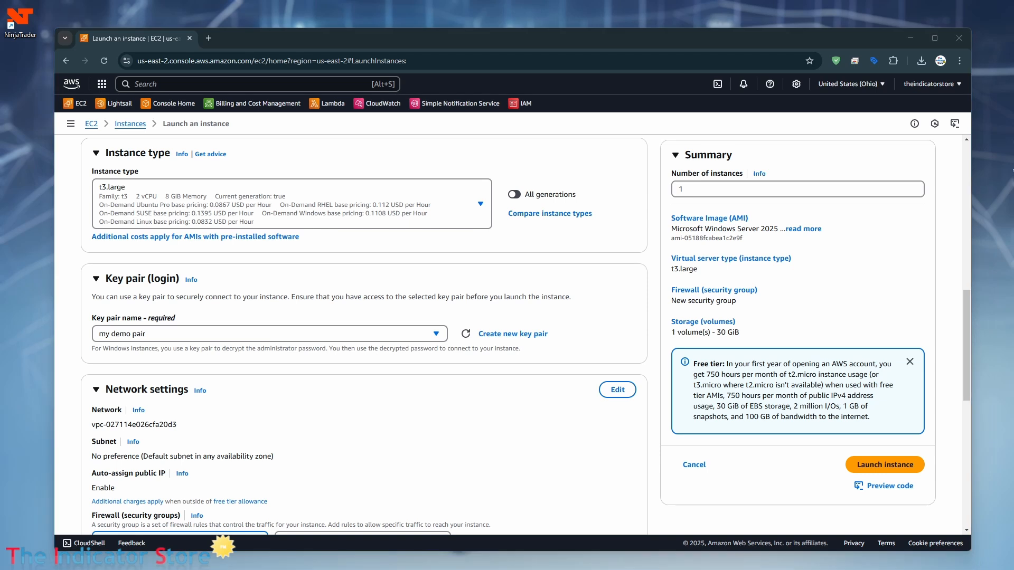
drag(1013, 264, 22, 73)
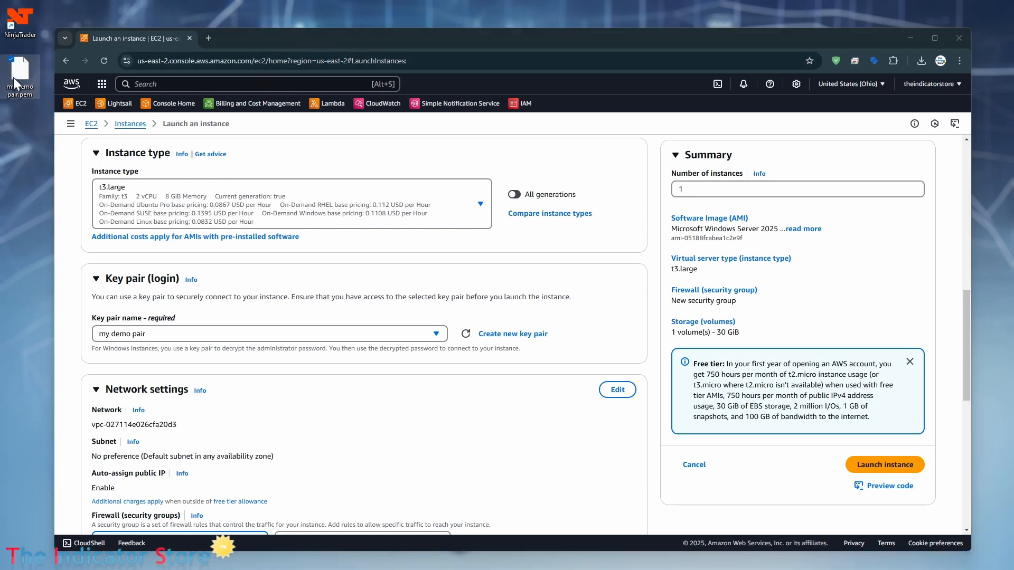
right_click(20, 80)
mouse_move(63, 111)
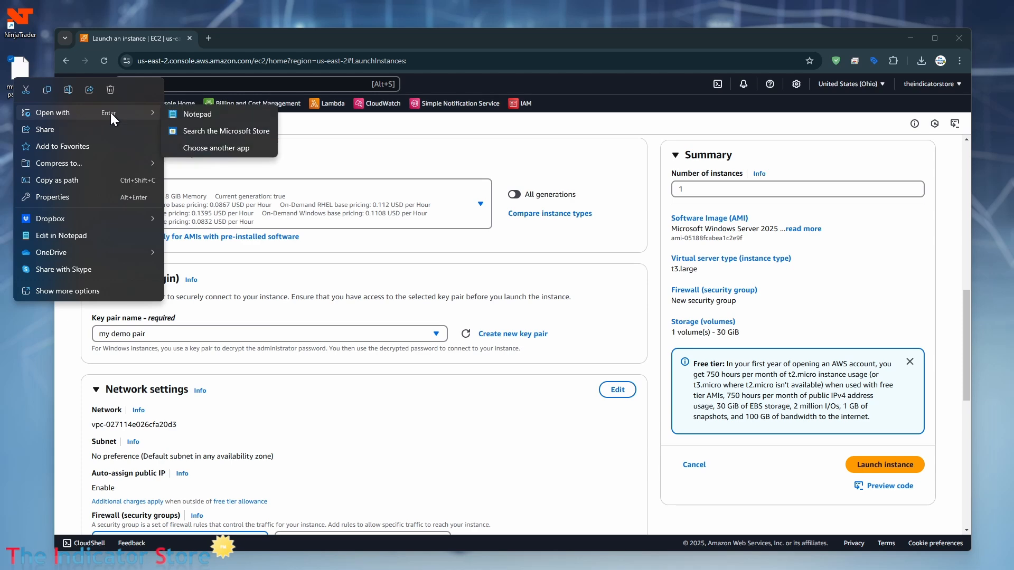
click(223, 113)
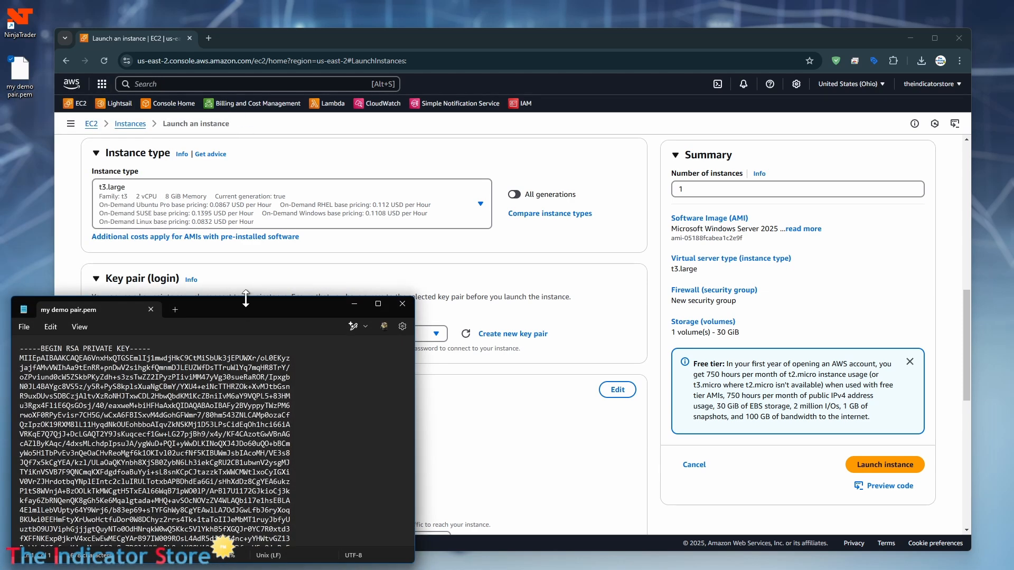
drag(250, 302, 333, 178)
scroll(374, 312, down, 2)
scroll(374, 313, up, 2)
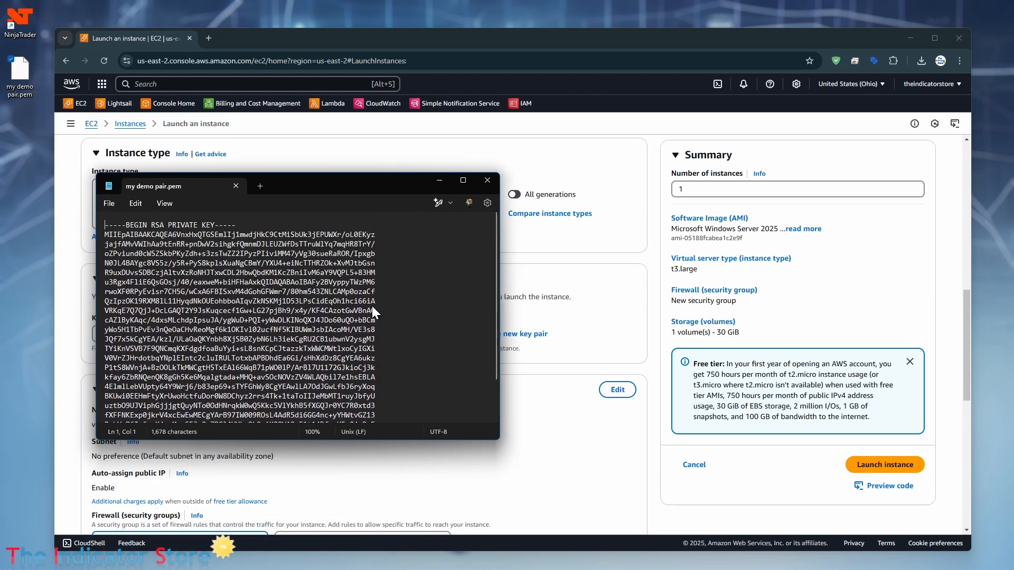
click(487, 180)
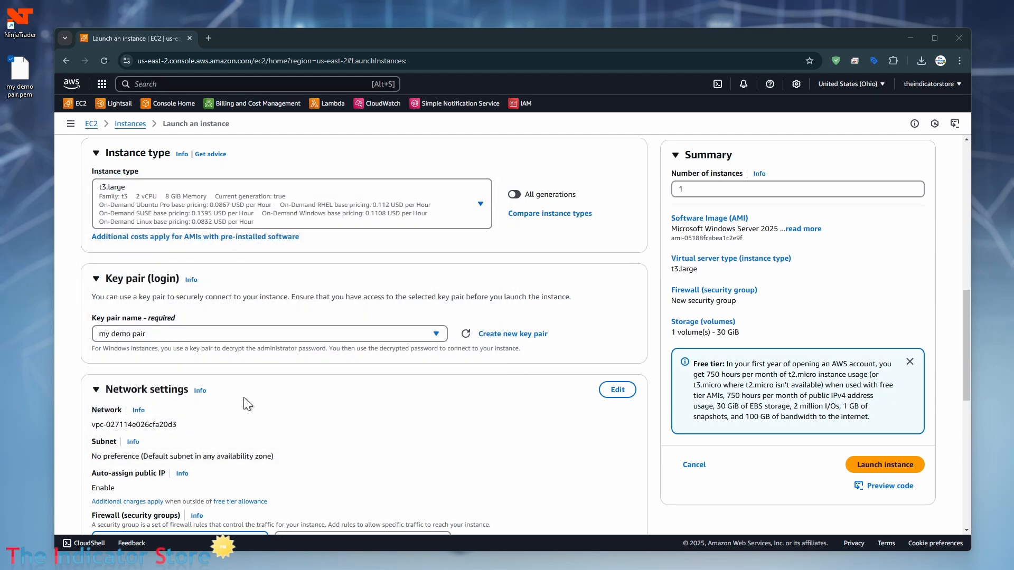
scroll(243, 397, down, 2)
scroll(243, 397, down, 2)
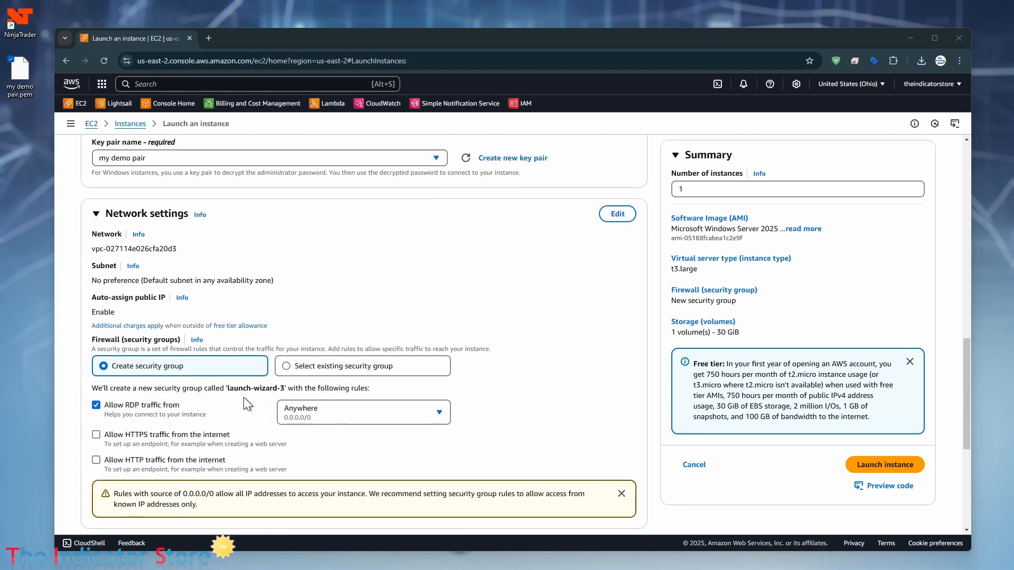
scroll(243, 397, down, 2)
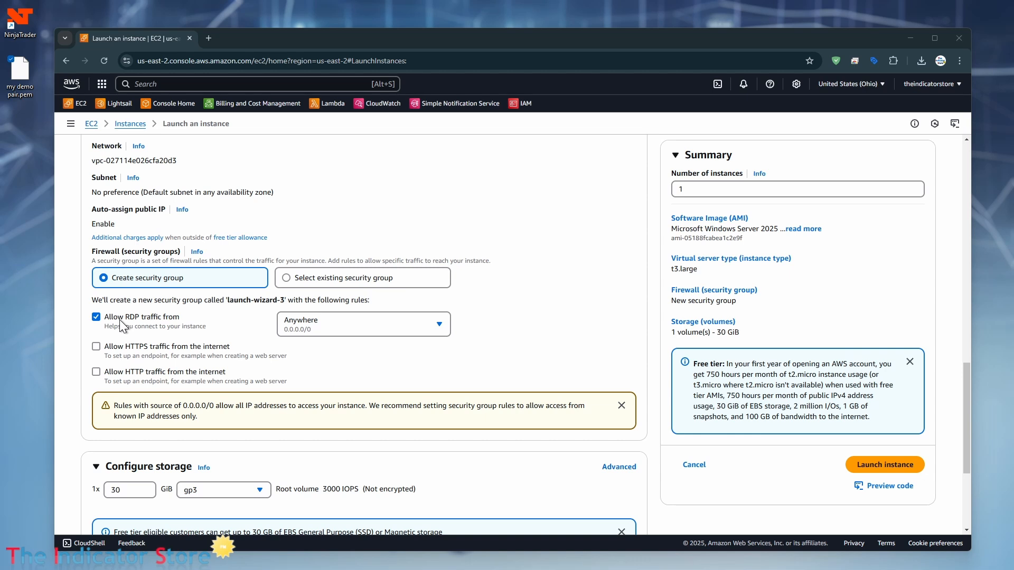
scroll(120, 319, down, 3)
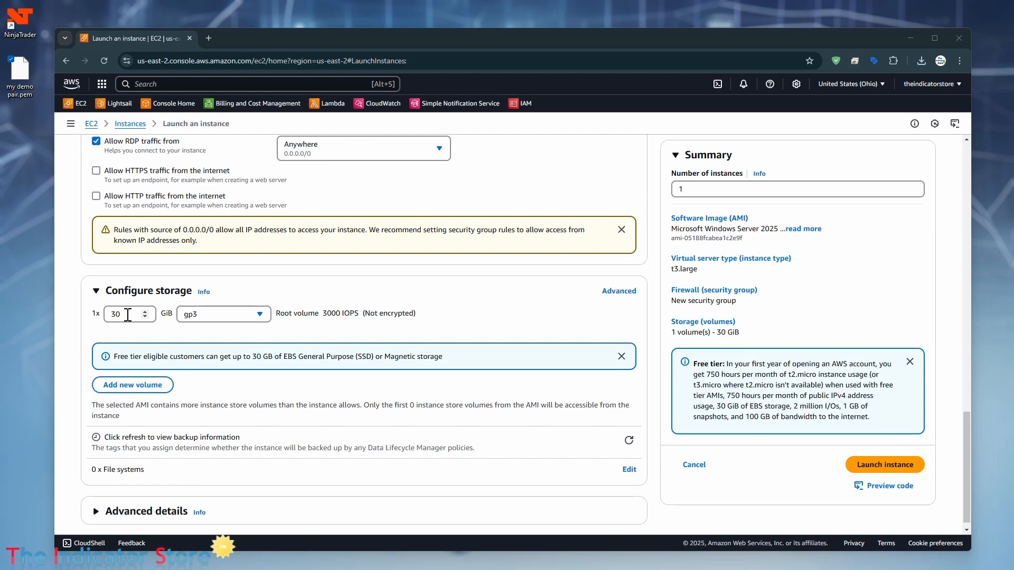
scroll(203, 416, down, 1)
scroll(384, 372, up, 15)
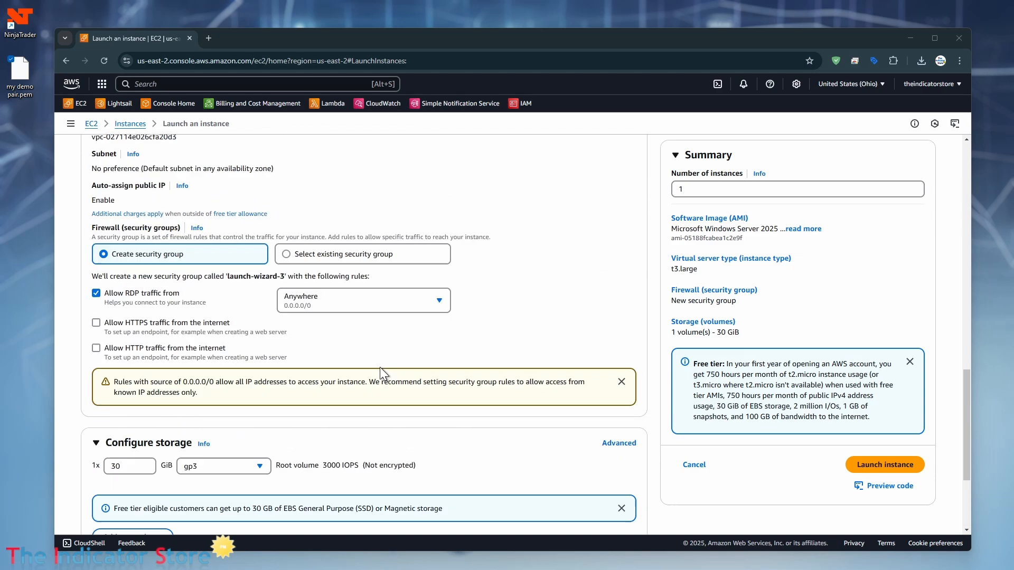
scroll(380, 365, down, 10)
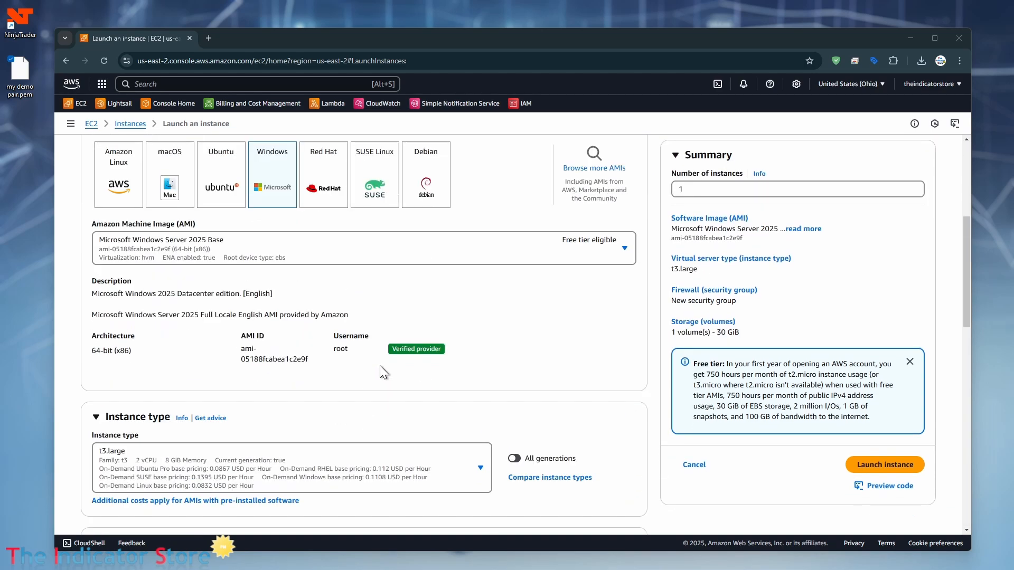
Step: Launch the instance and open Demo VPS from the Success banner's instance ID link
click(880, 464)
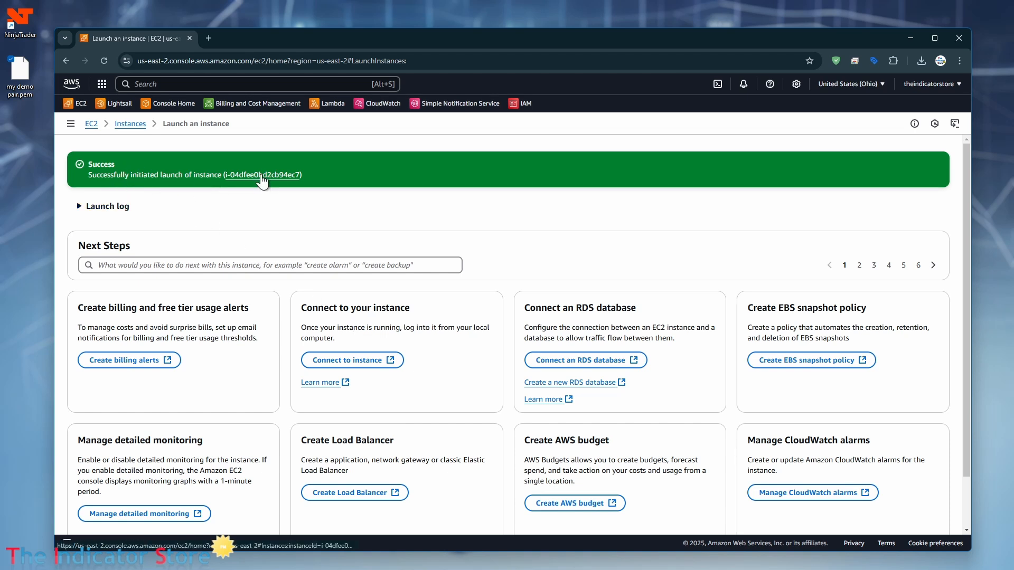
click(262, 176)
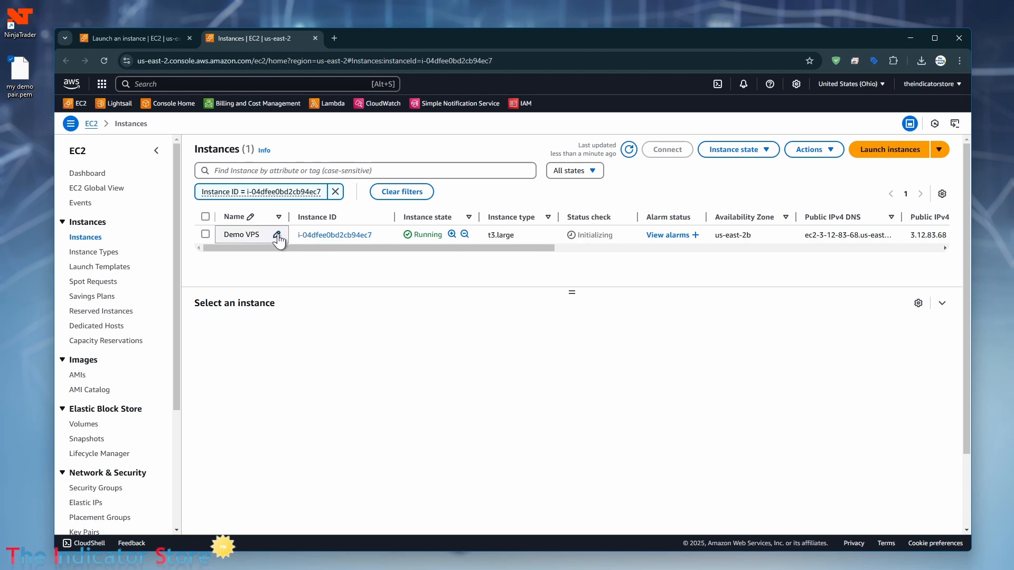
Step: Select the Demo VPS row, choose Connect, and switch to the RDP client options
click(540, 233)
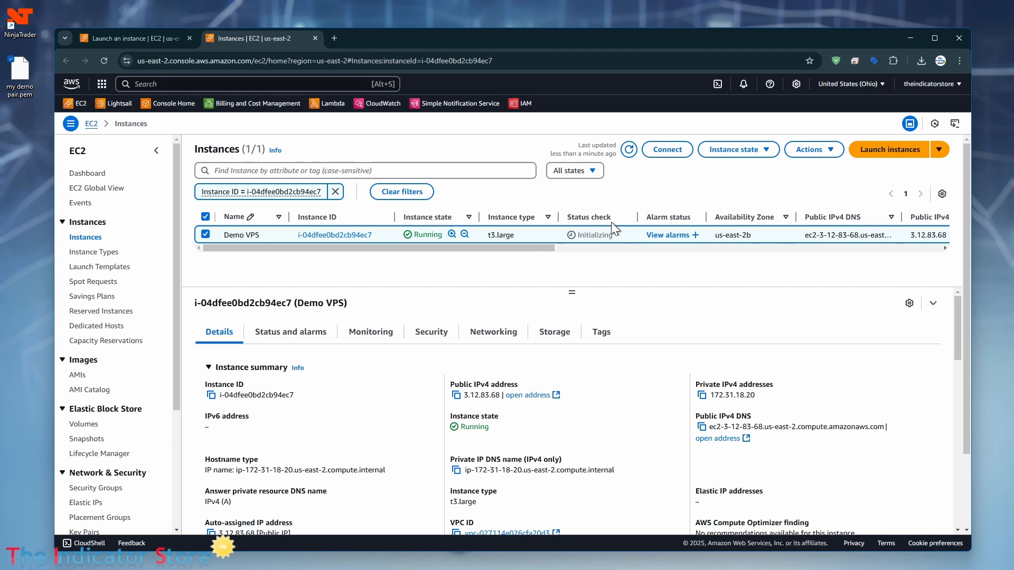
click(666, 151)
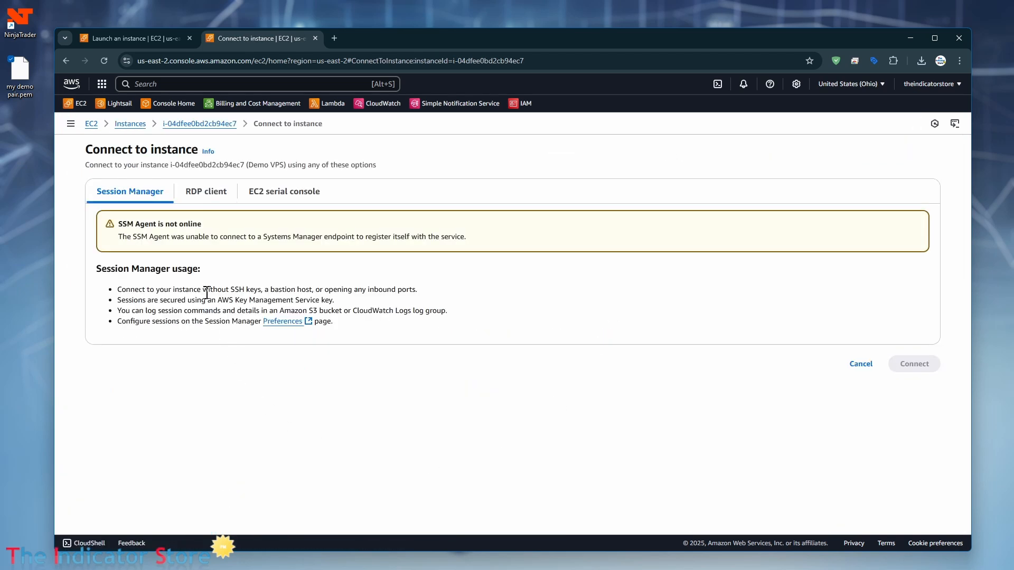
click(197, 197)
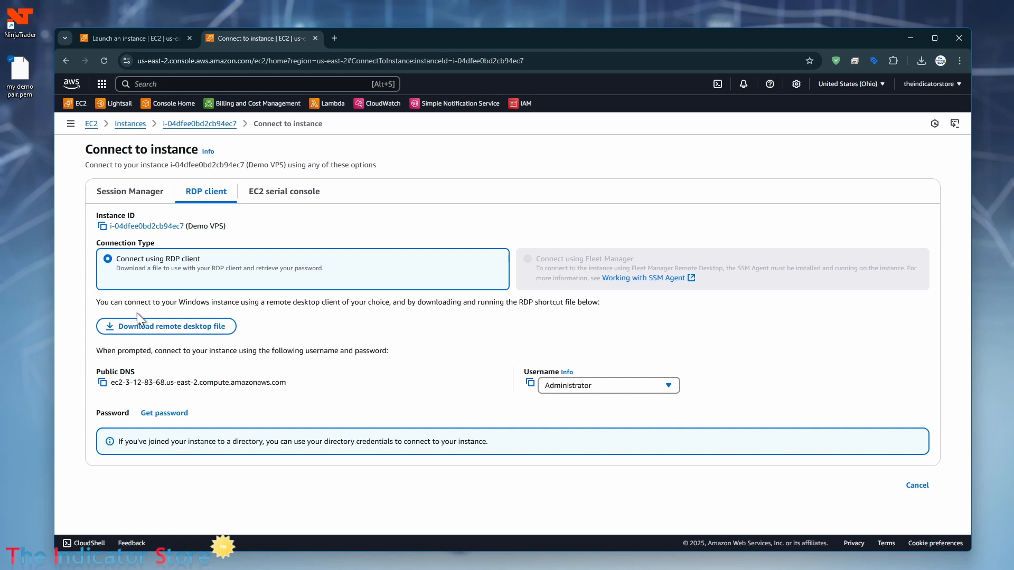
Step: Download 'Demo VPS.rdp' and drag it from Chrome's downloads panel onto the desktop
click(166, 329)
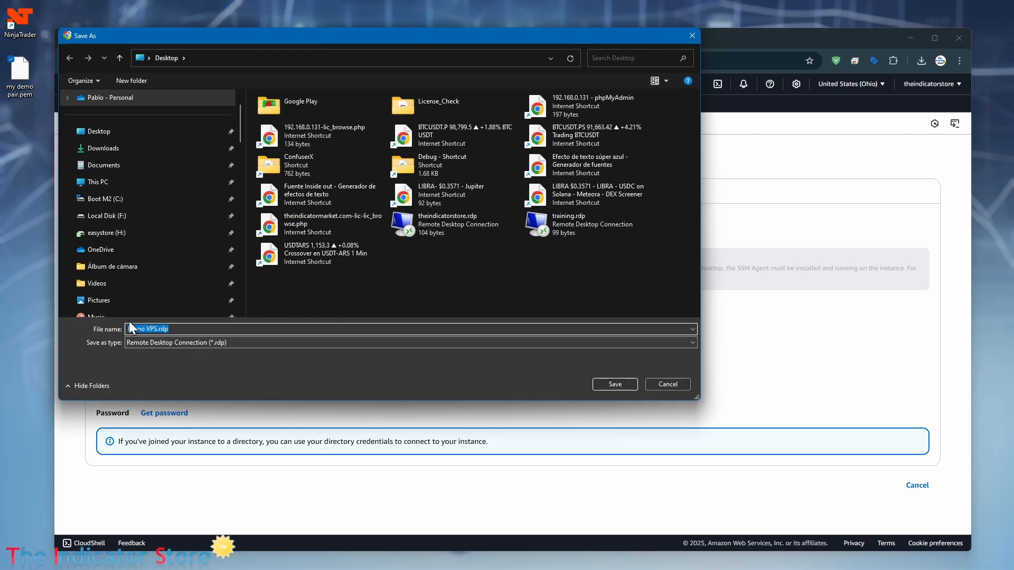
click(625, 384)
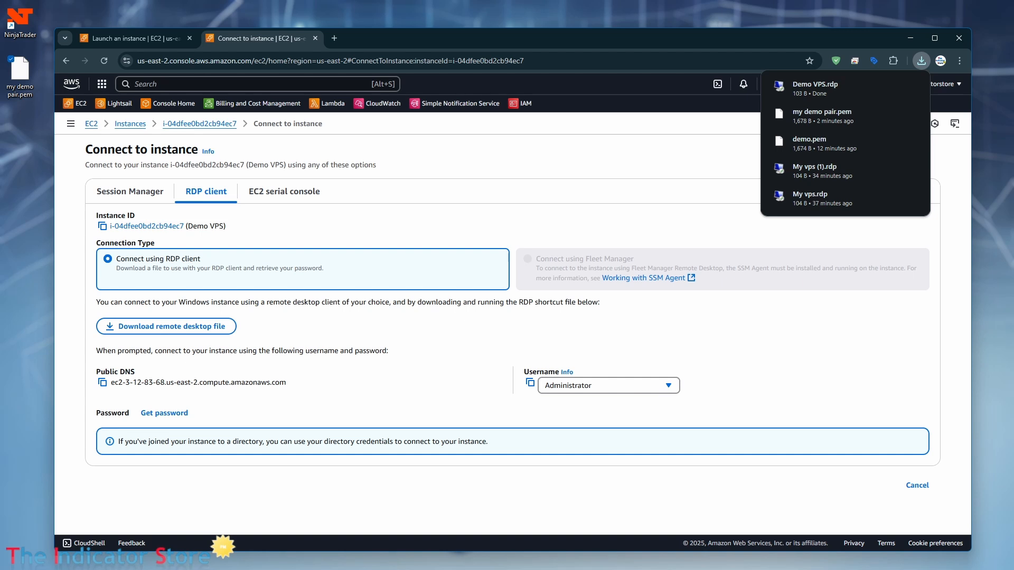
drag(815, 88, 23, 127)
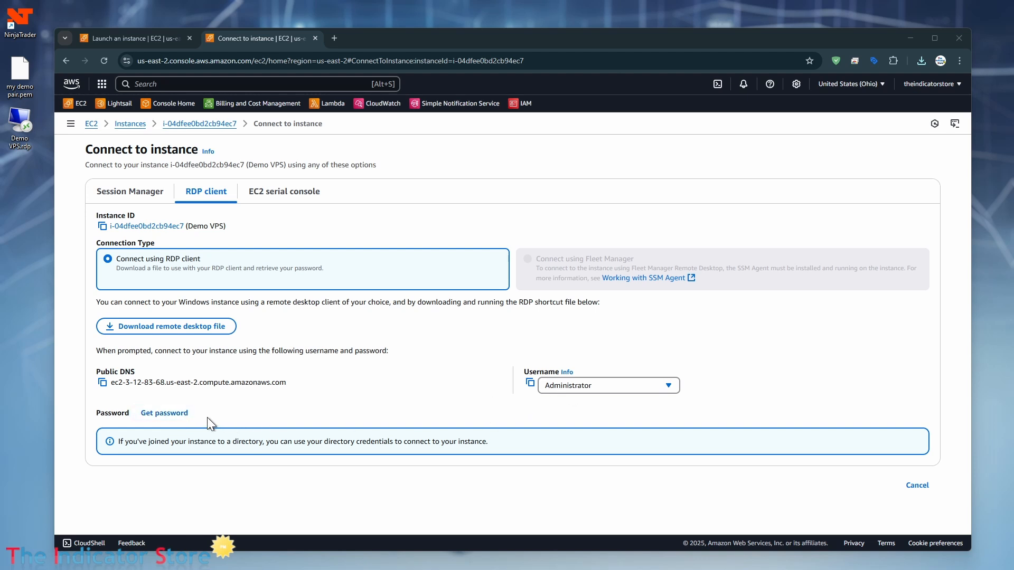
Step: Upload 'my demo pair.pem' as the private key for retrieving the Windows password
click(168, 414)
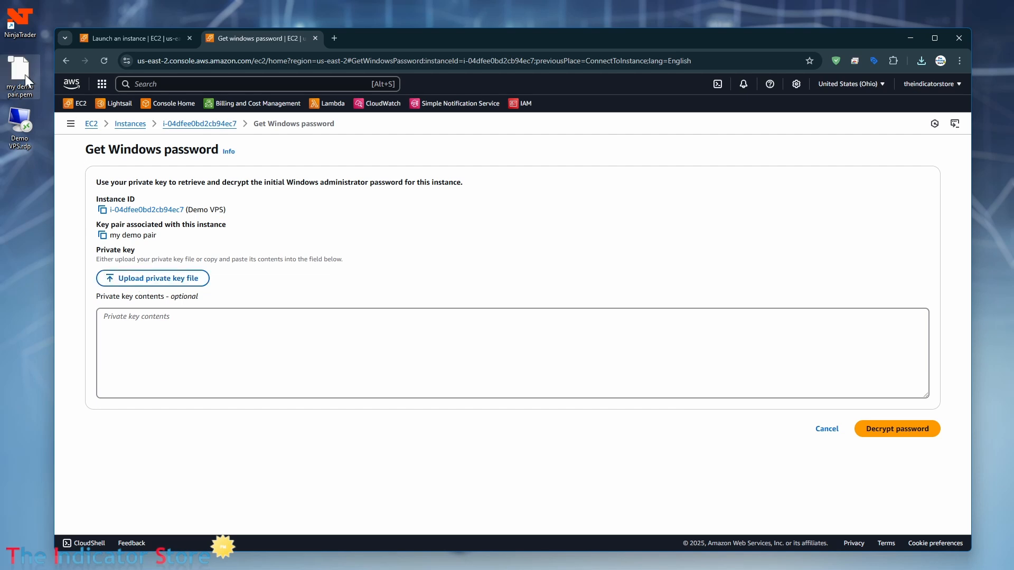
click(156, 277)
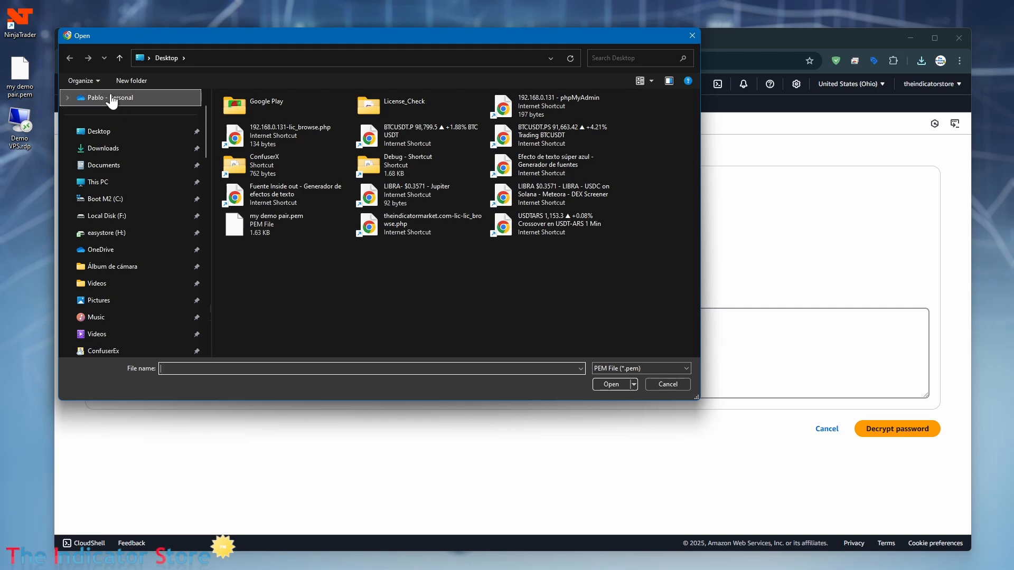
click(283, 222)
click(612, 386)
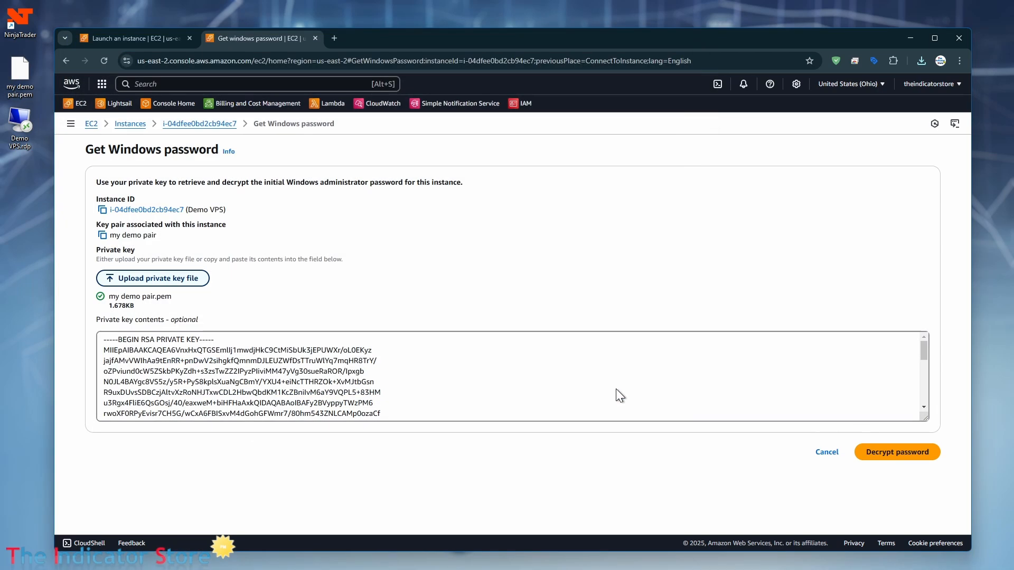
scroll(221, 372, down, 5)
scroll(220, 372, up, 5)
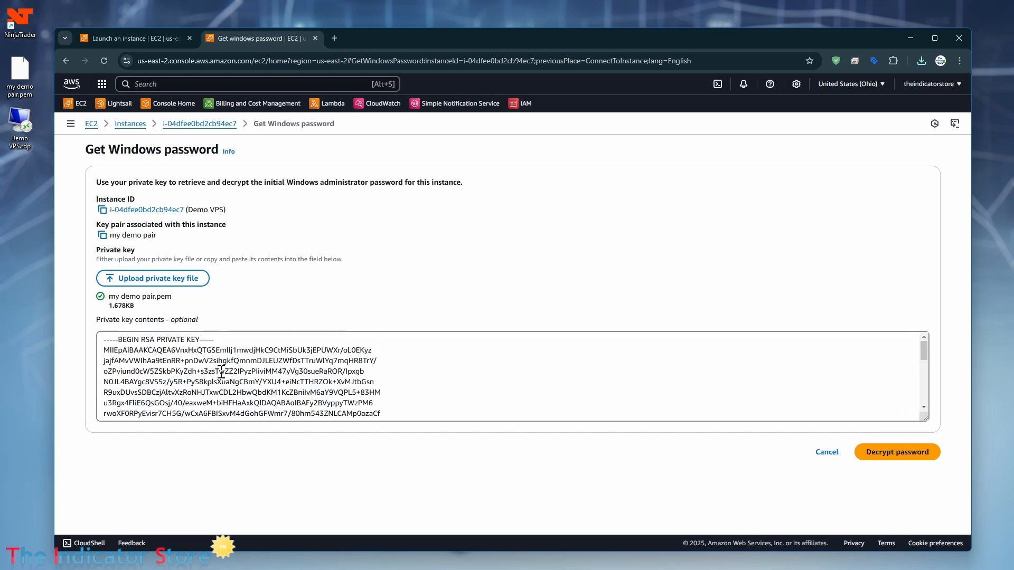
scroll(221, 372, down, 5)
scroll(220, 372, up, 5)
Step: Decrypt and copy the Administrator password, then return to the Instances list
click(890, 457)
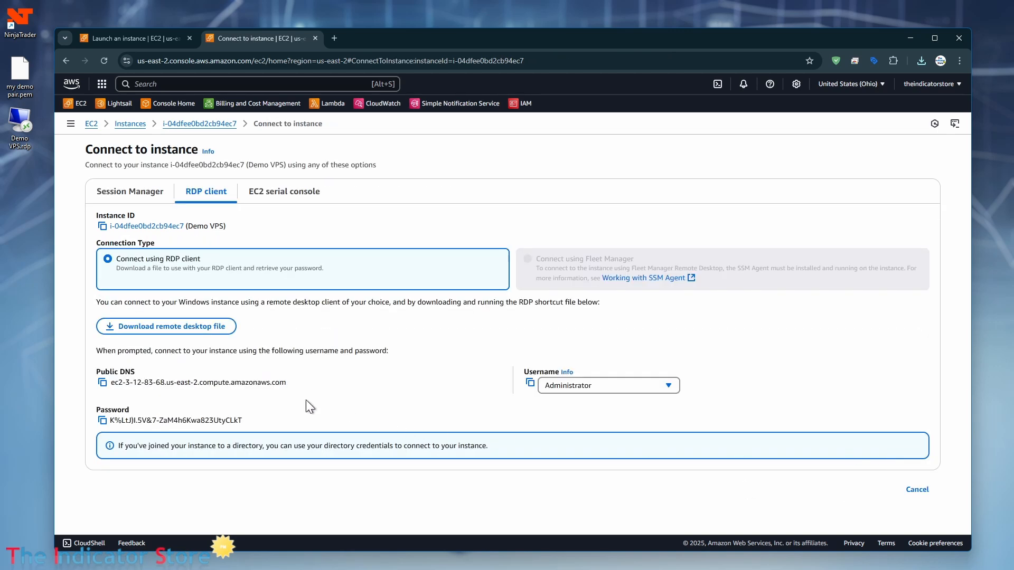
click(102, 421)
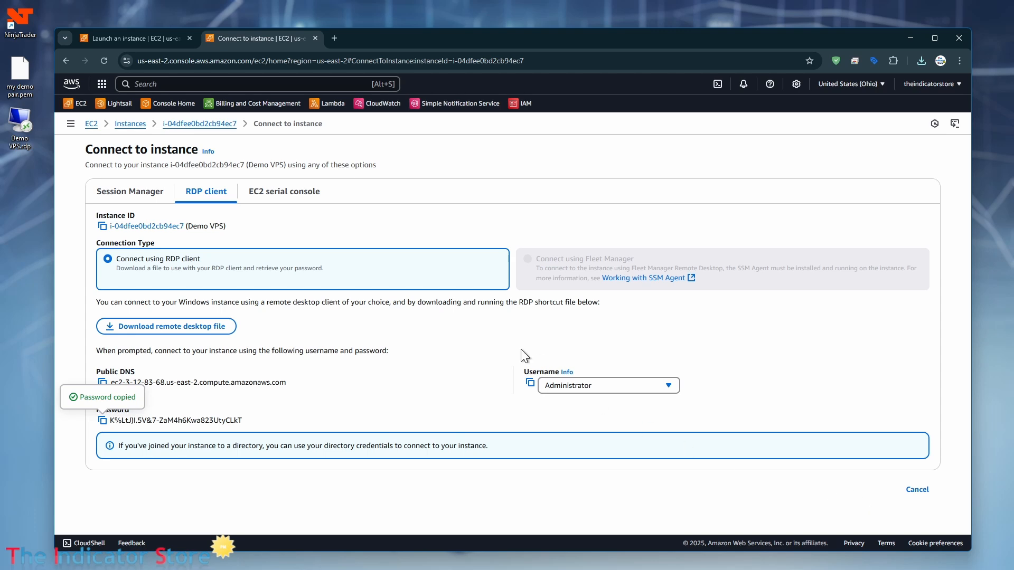
click(135, 127)
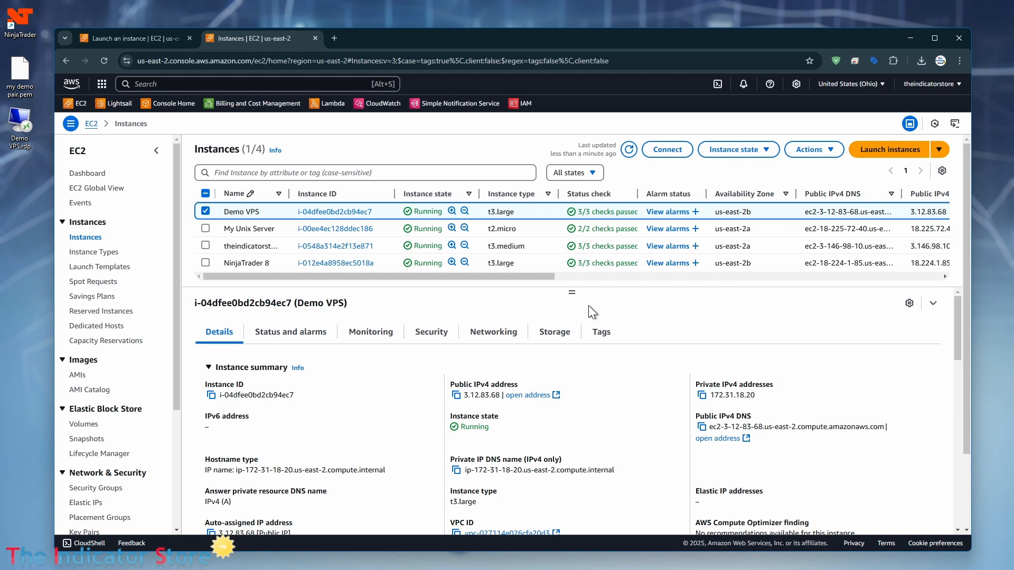
Step: Launch the Demo VPS.rdp shortcut and accept the unknown-publisher warning, so it is not asked again
click(912, 38)
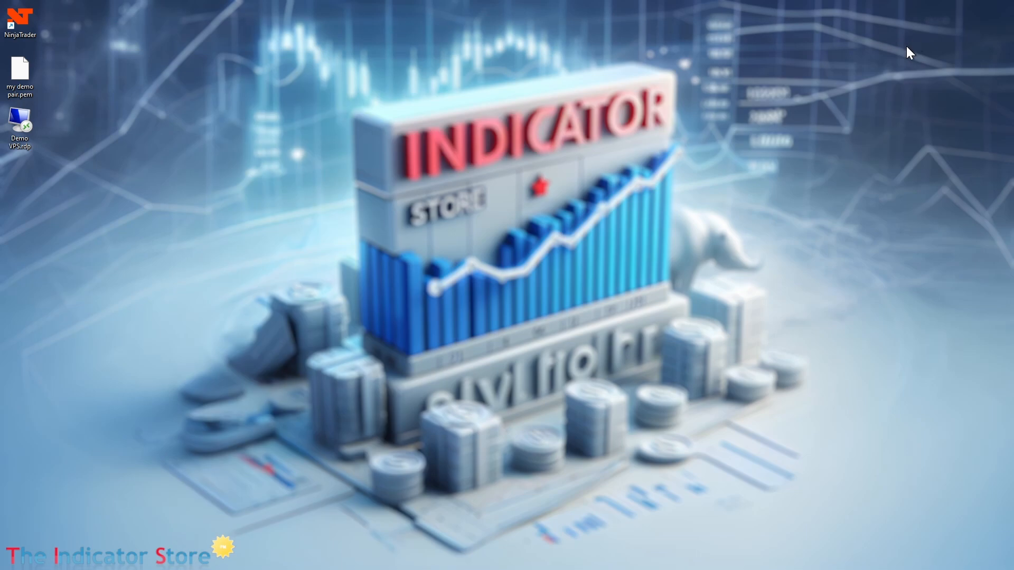
click(18, 125)
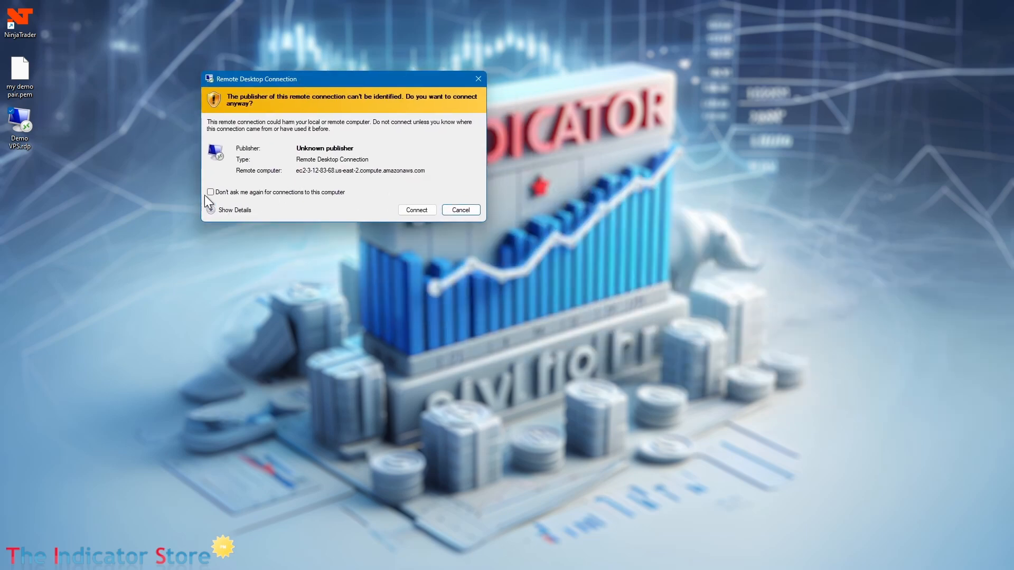
click(210, 192)
drag(372, 84, 394, 99)
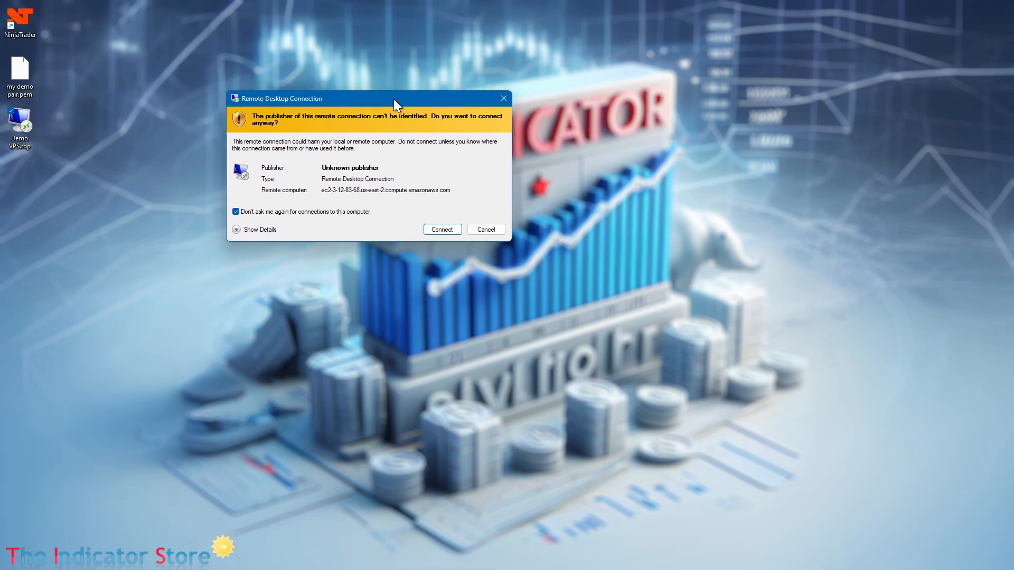
click(441, 229)
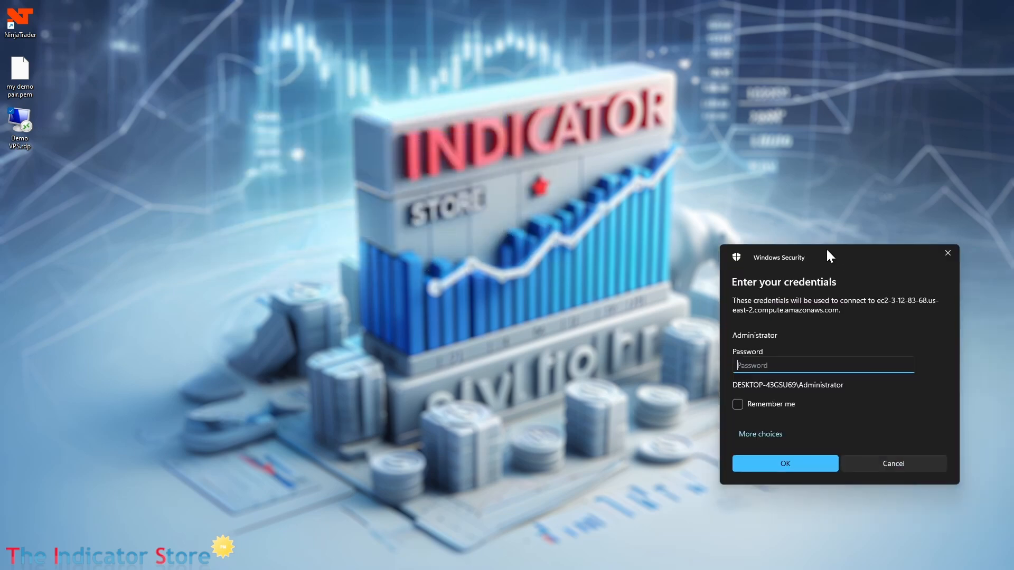
Step: Sign in as Administrator with the pasted password, remember the credentials, and accept the certificate warning permanently
drag(826, 241, 272, 91)
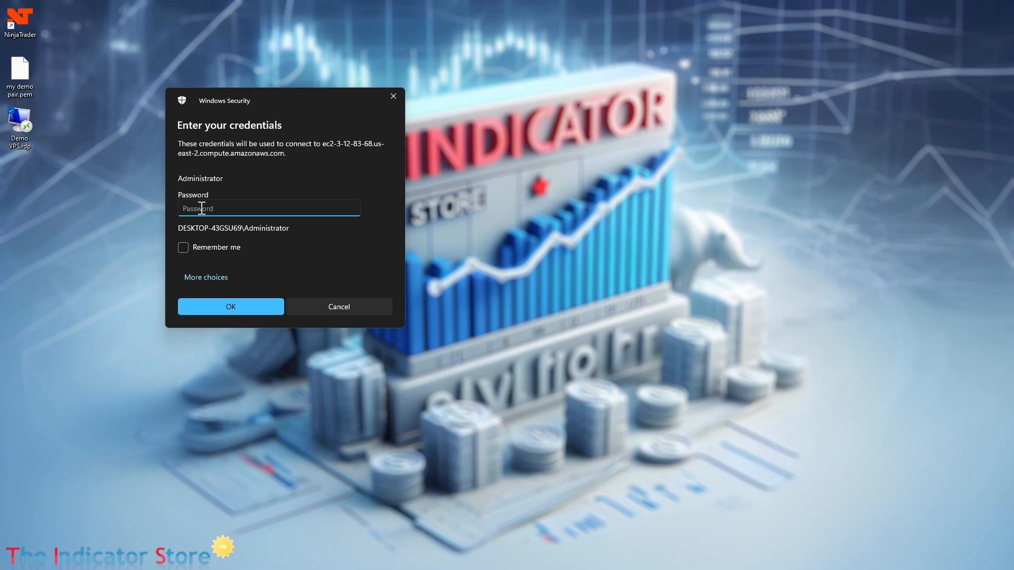
key(ctrl+v)
click(185, 248)
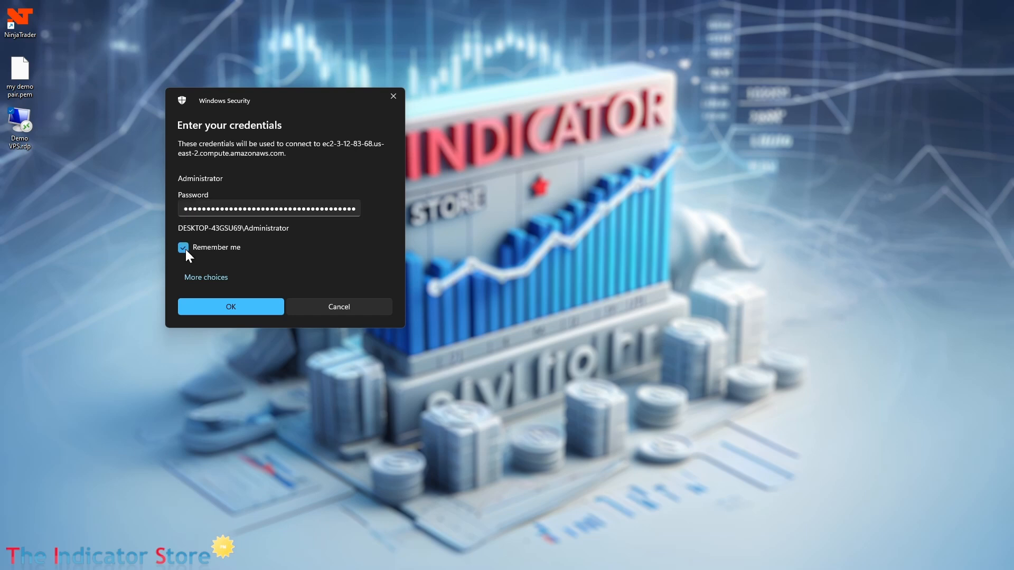
click(264, 306)
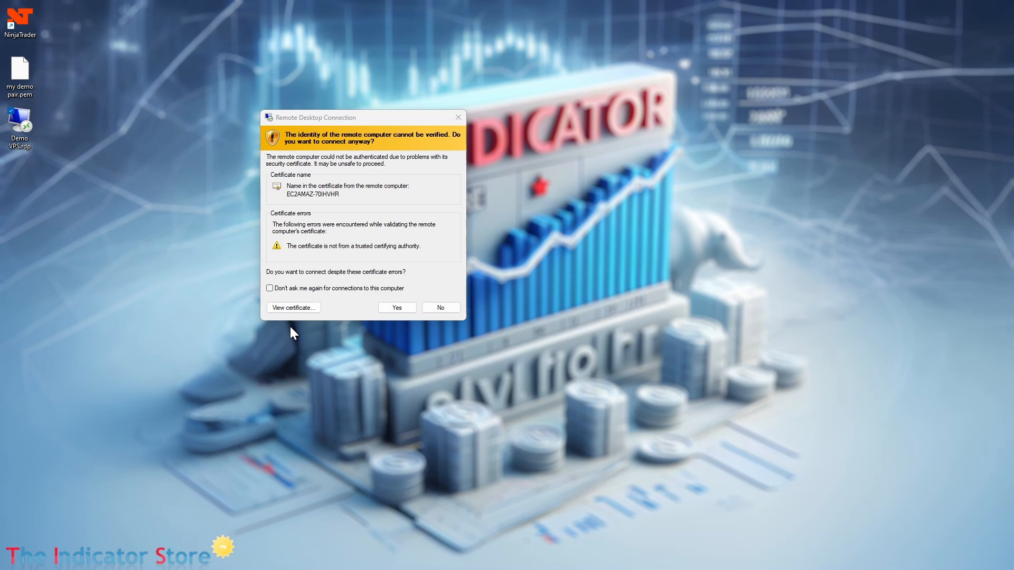
click(270, 289)
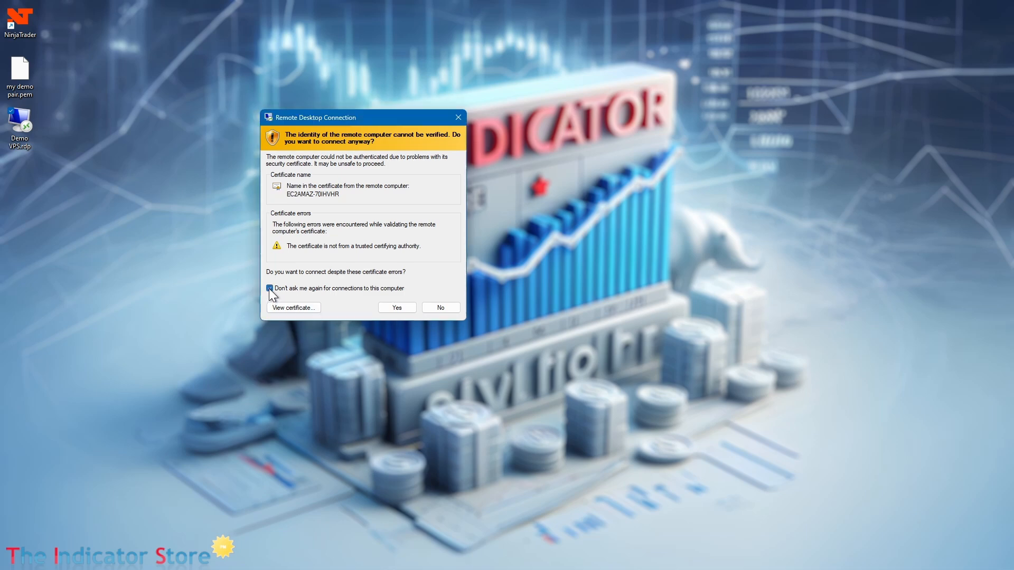
click(407, 309)
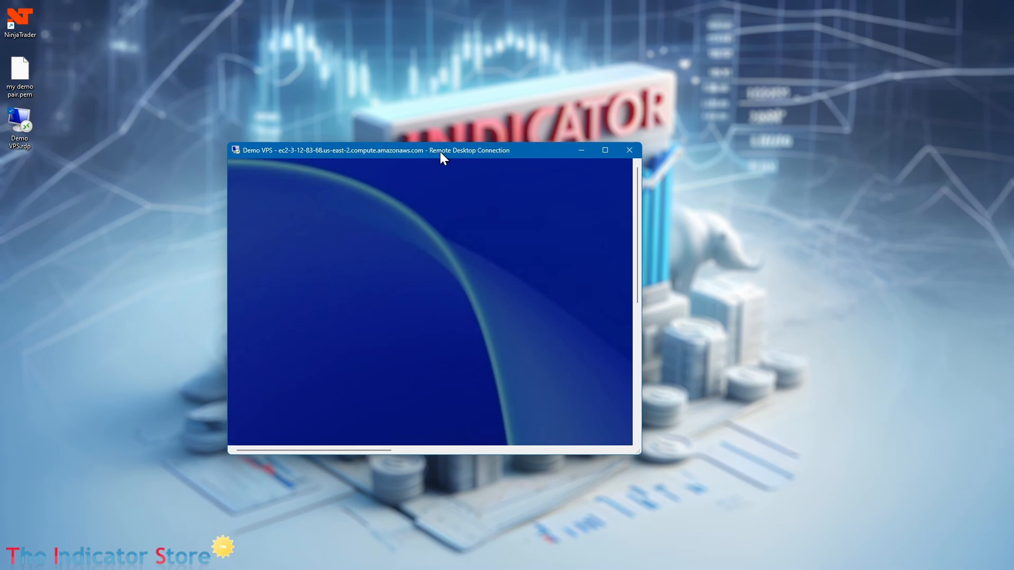
Step: Reposition and enlarge the Demo VPS session window, then make it fill the whole screen
drag(441, 154, 346, 81)
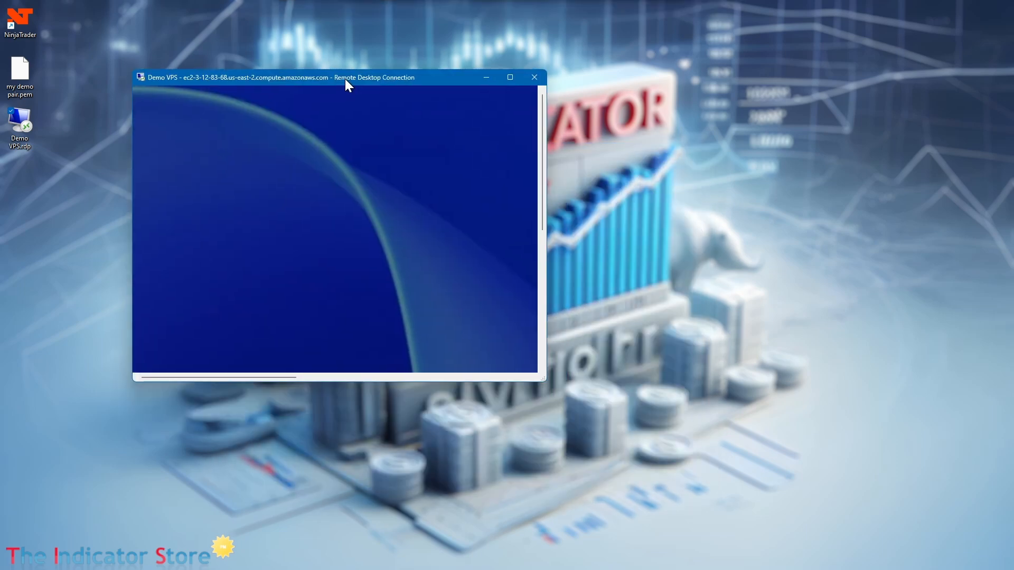
drag(545, 380, 787, 492)
click(752, 78)
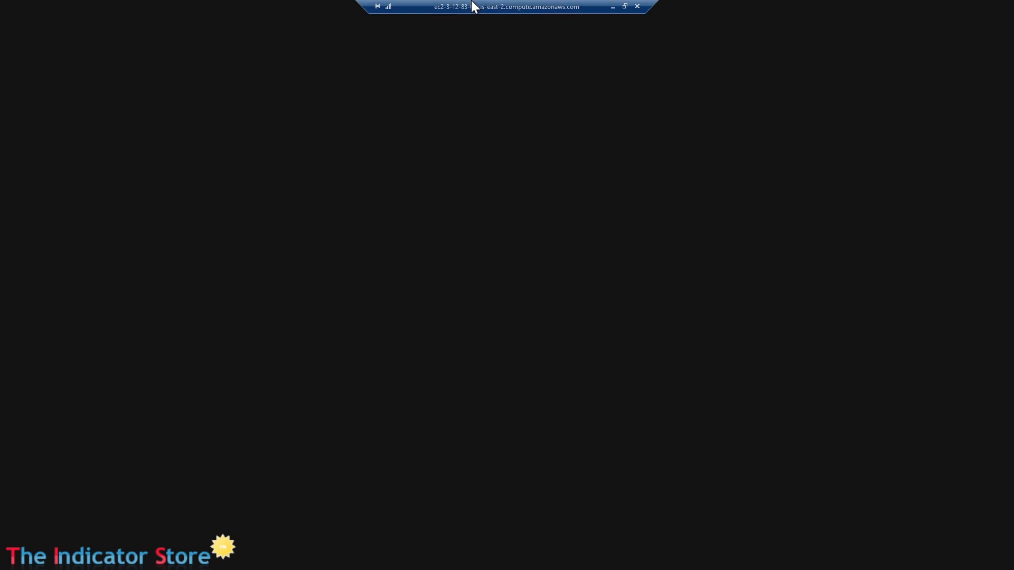
double_click(494, 5)
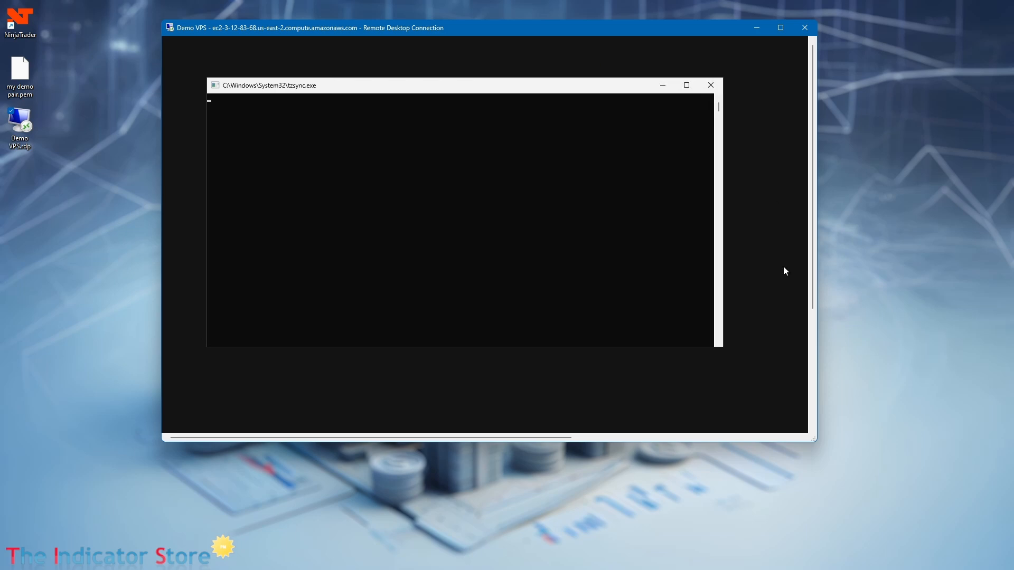
drag(813, 277, 821, 219)
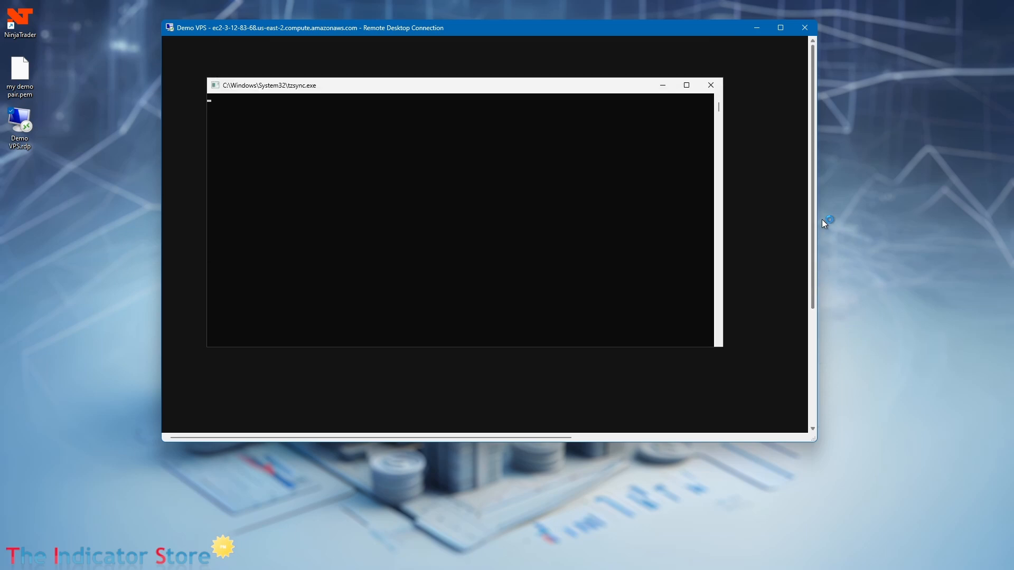
click(781, 28)
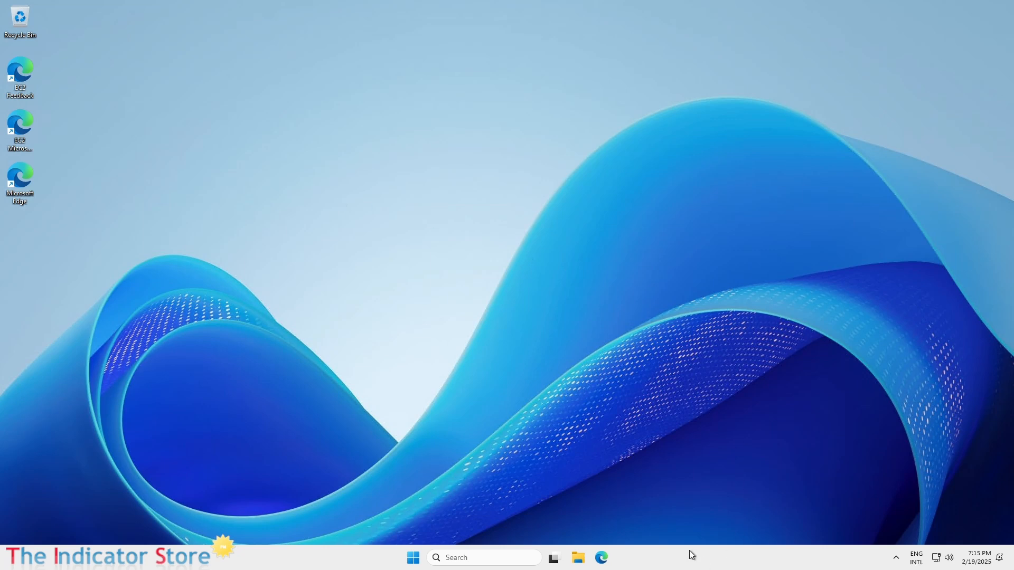
Step: Launch Task Manager from the taskbar and switch to its Performance page
right_click(260, 561)
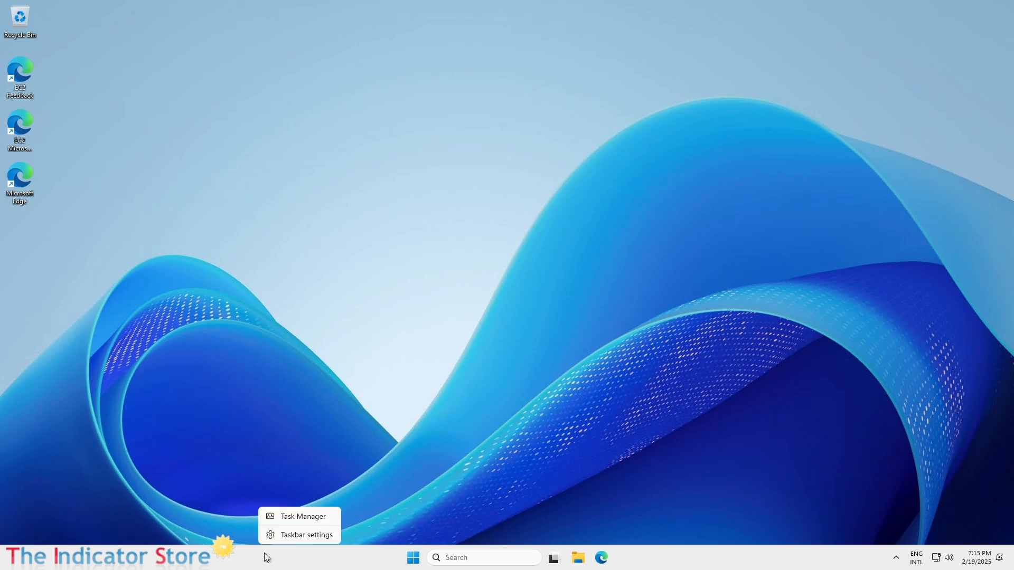
click(290, 520)
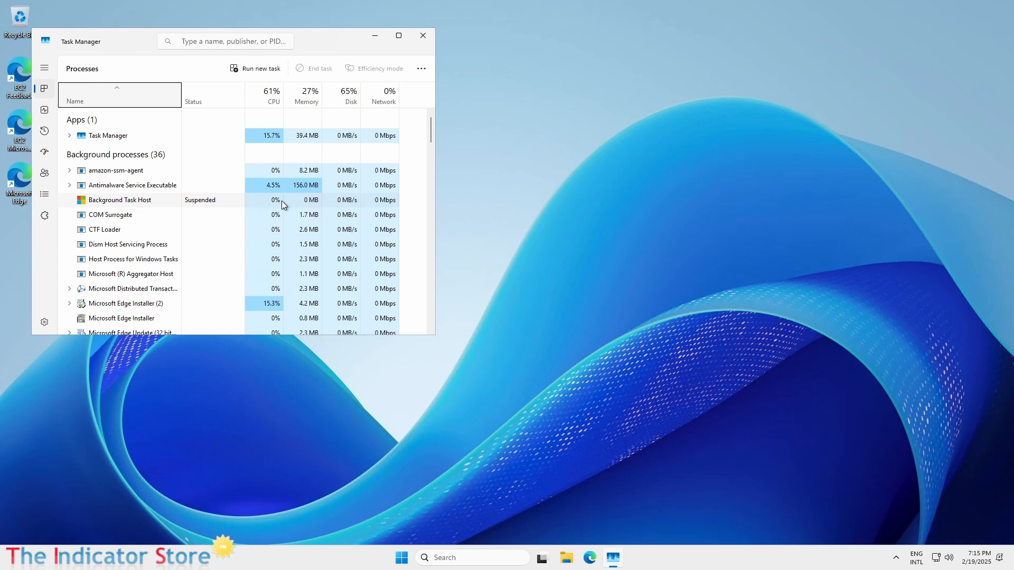
drag(325, 40, 334, 39)
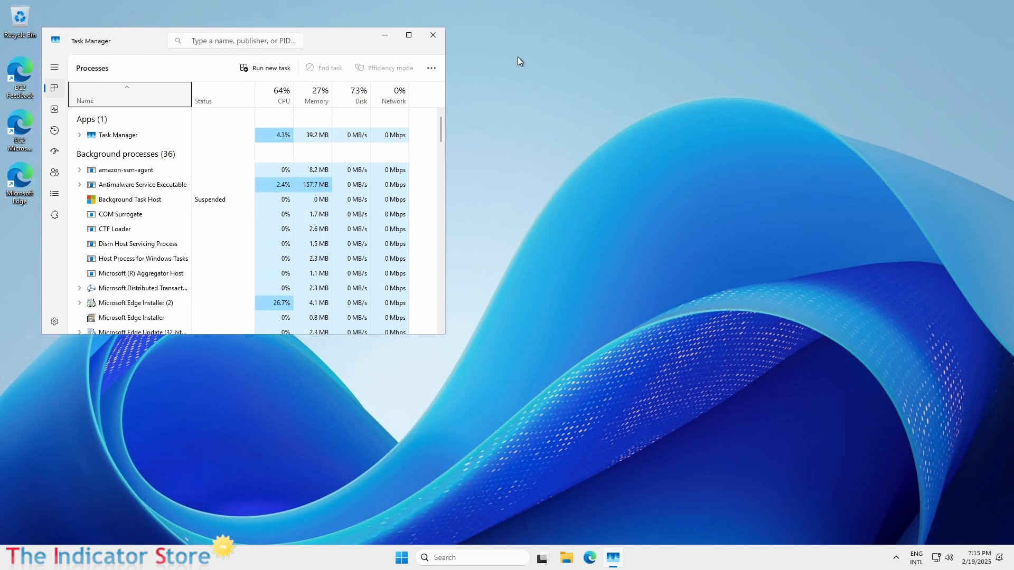
drag(517, 57, 518, 57)
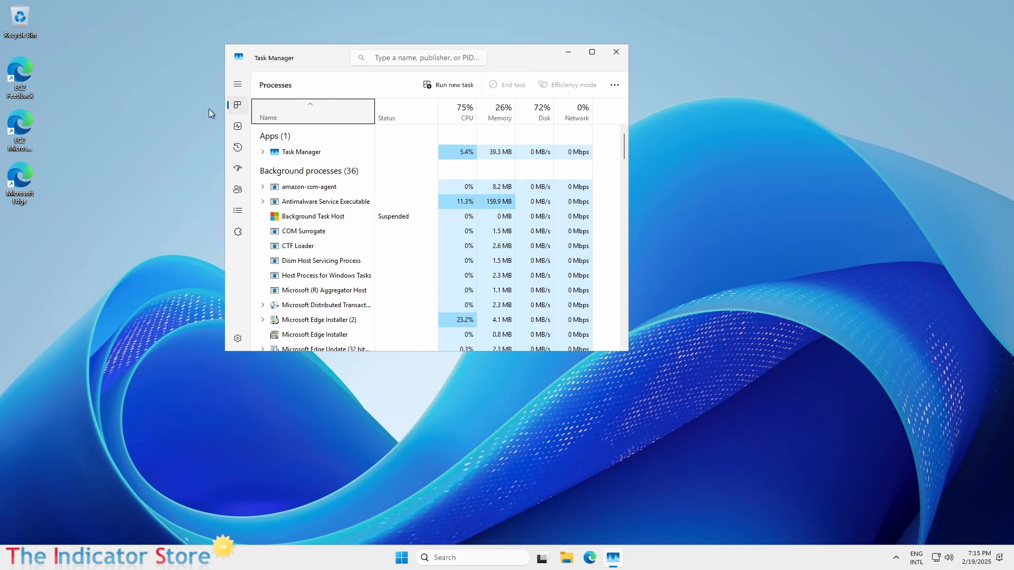
click(238, 84)
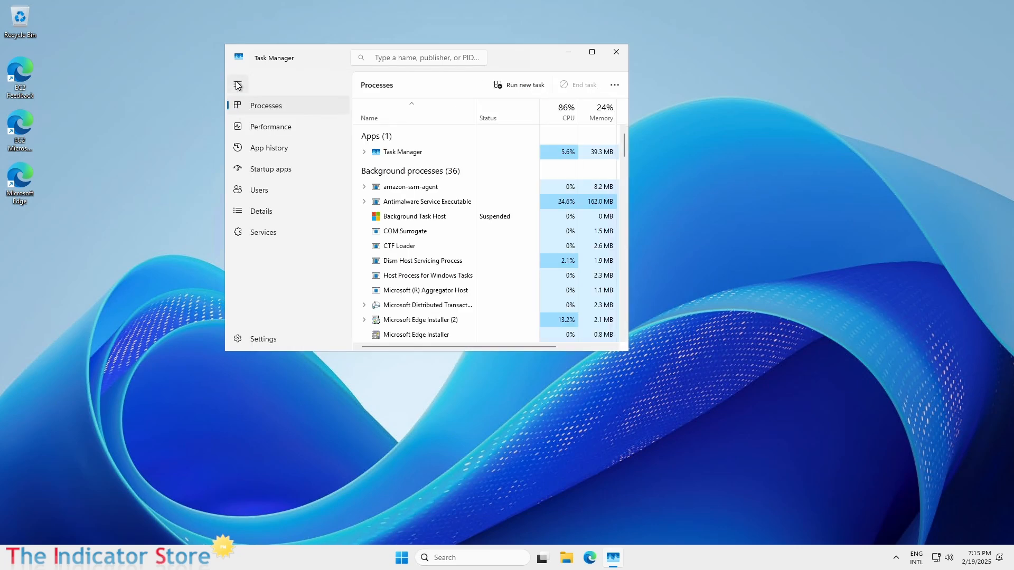
click(280, 130)
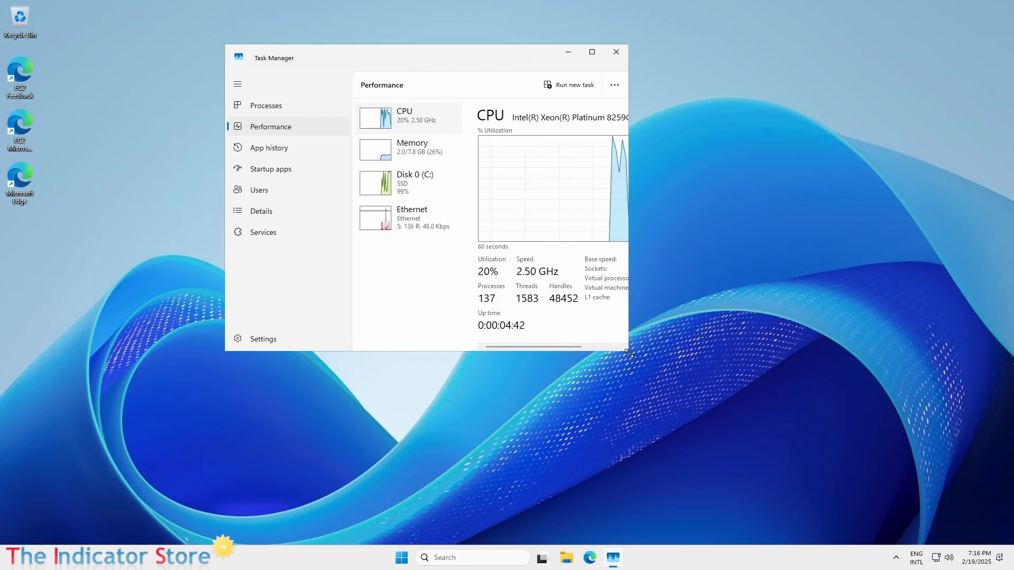
Step: Show the CPU graph per logical processor, then review Memory and Disk 0 (C:) activity
drag(629, 354, 847, 465)
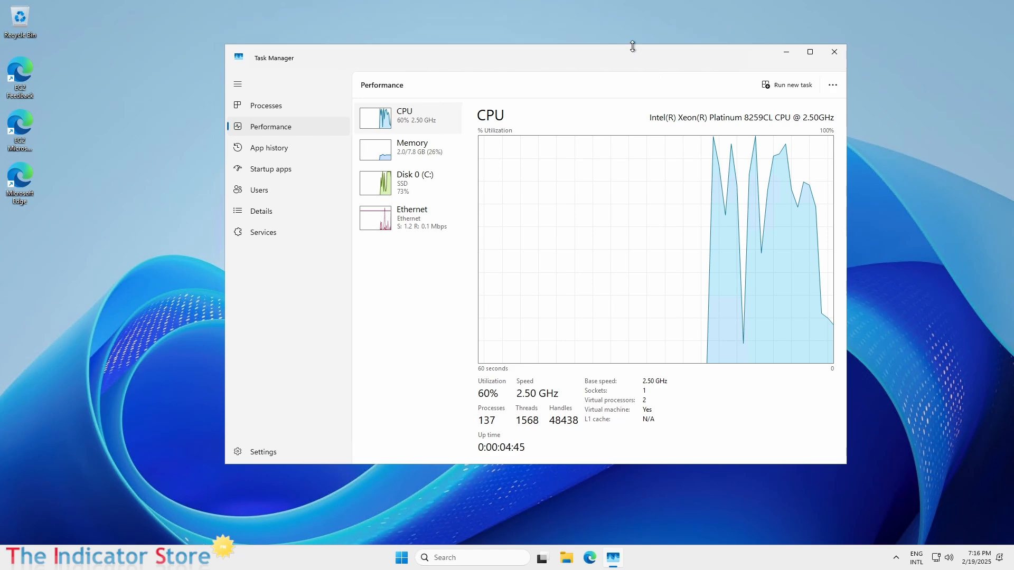
drag(478, 50, 327, 30)
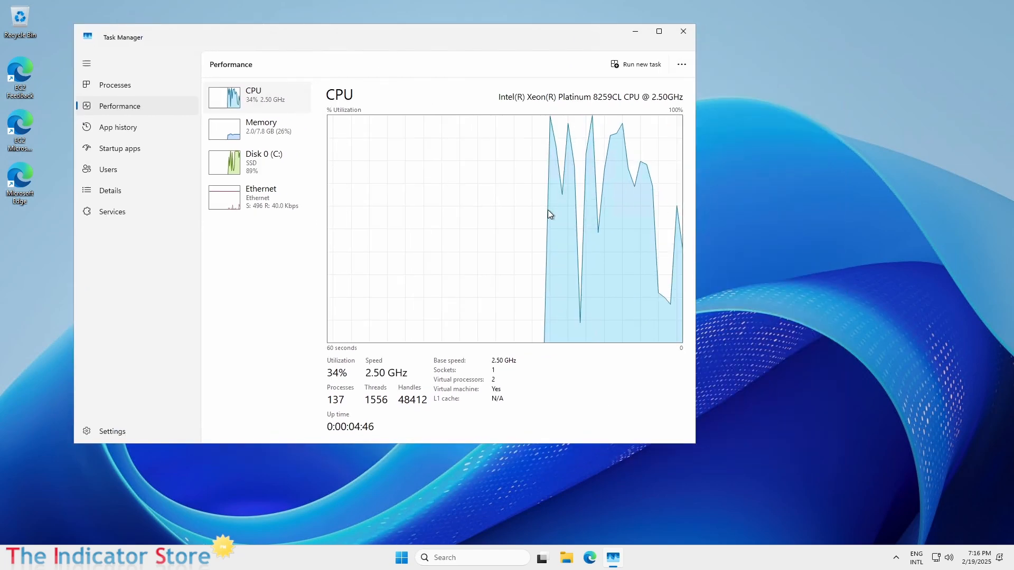
right_click(486, 213)
mouse_move(549, 222)
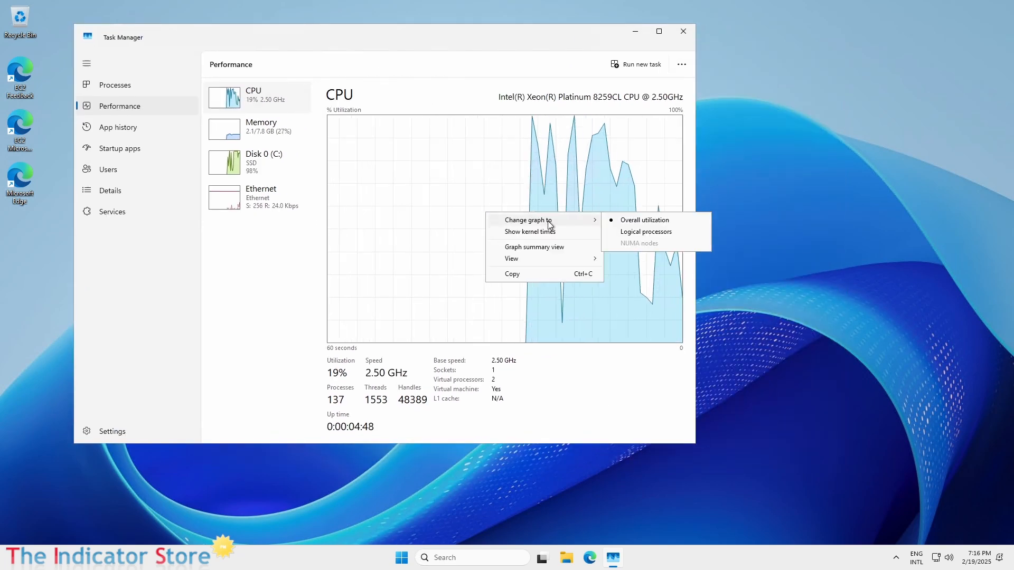
click(644, 232)
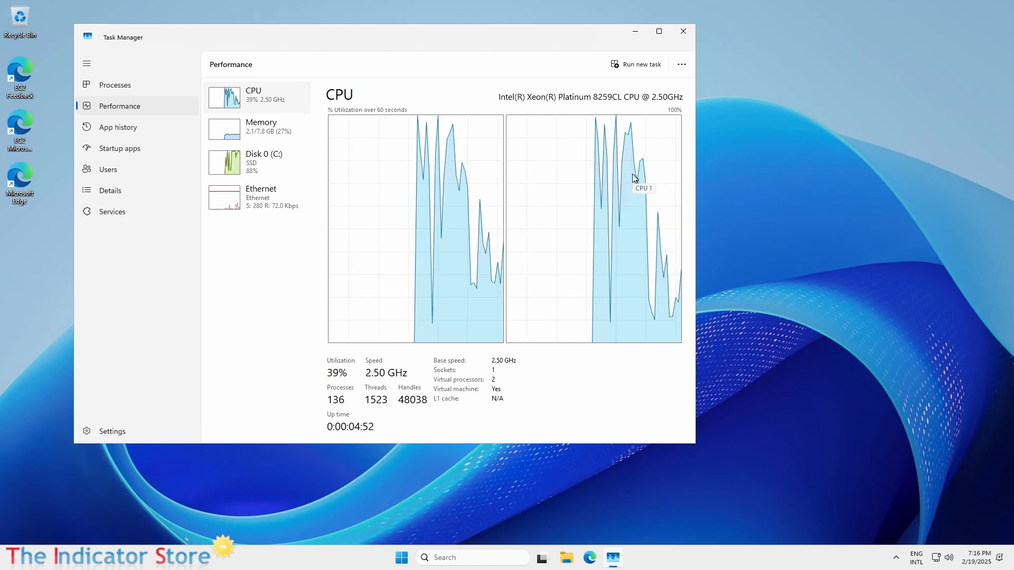
click(255, 129)
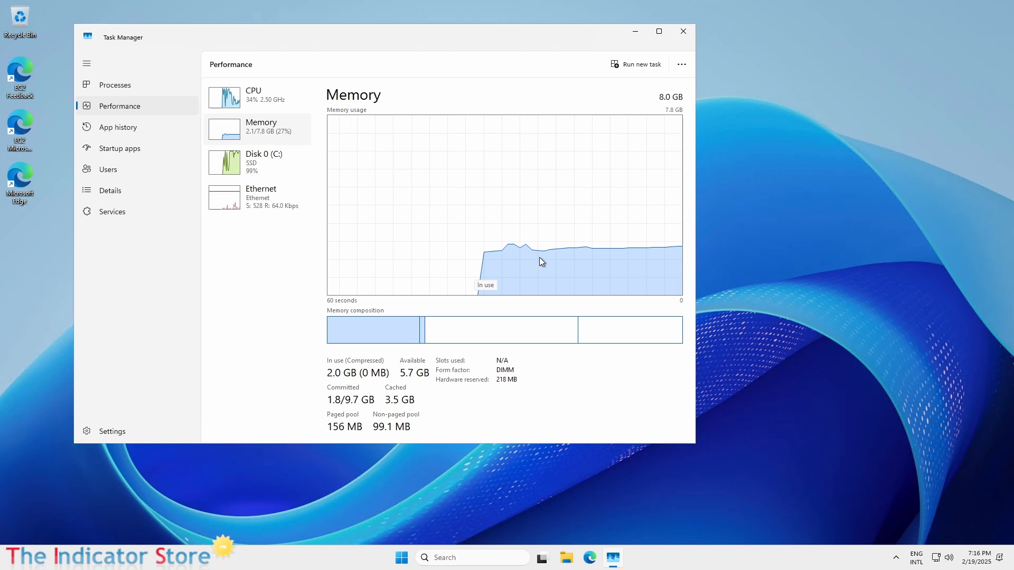
click(256, 171)
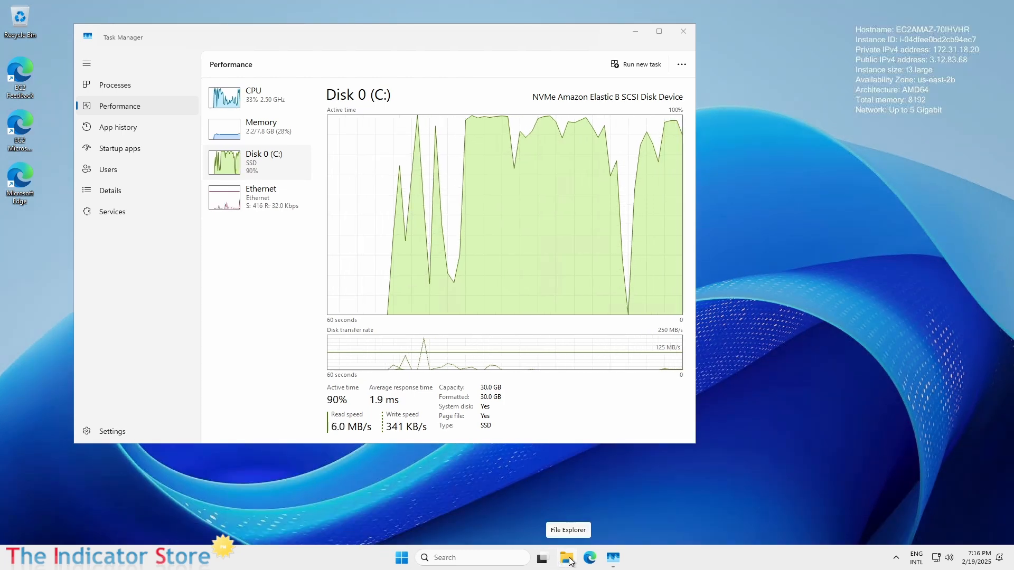
Step: Open File Explorer on the server, then window the remote session and return to the EC2 Instances page
click(568, 558)
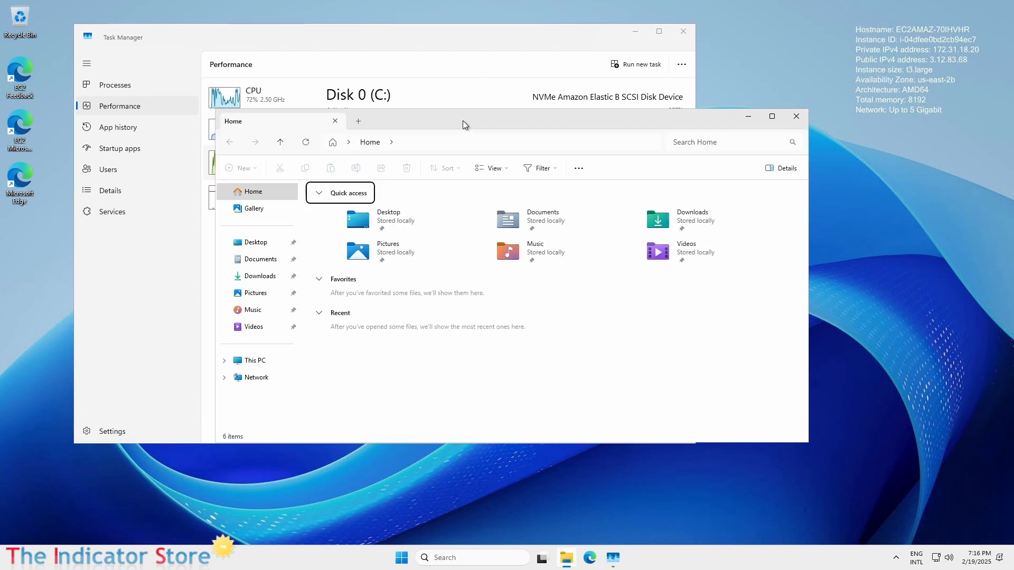
drag(462, 118, 503, 178)
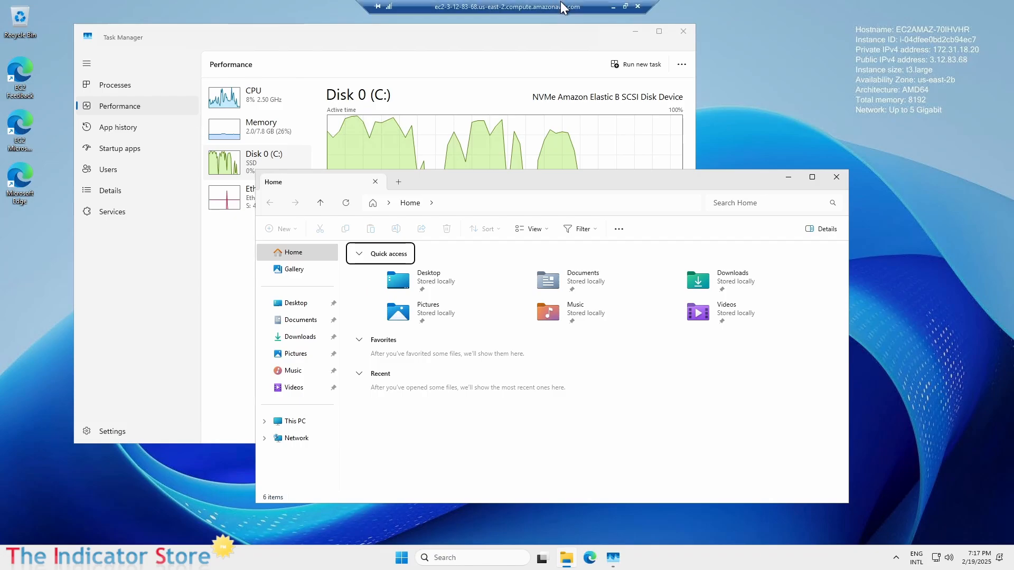
double_click(560, 4)
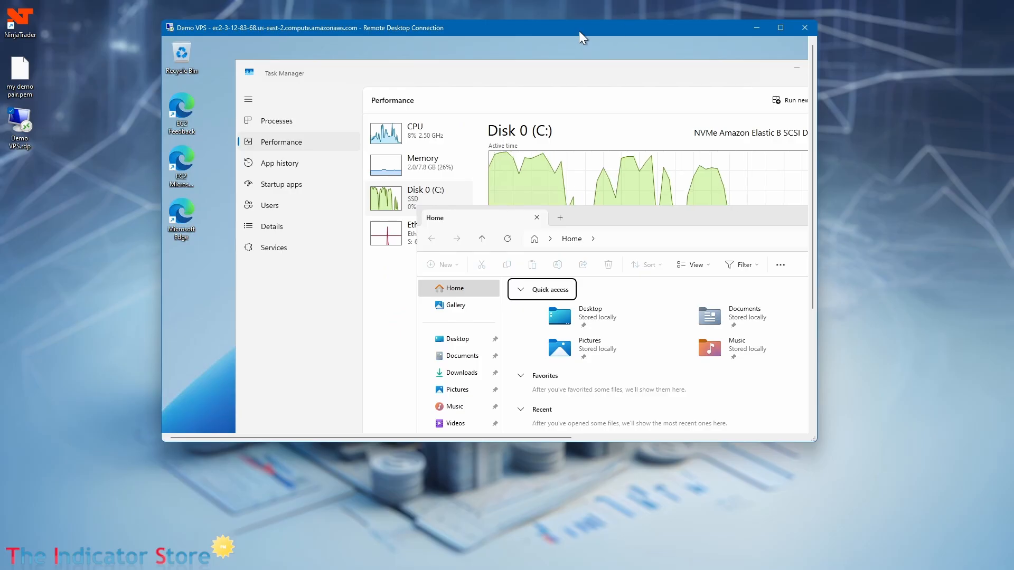
drag(579, 30, 688, 92)
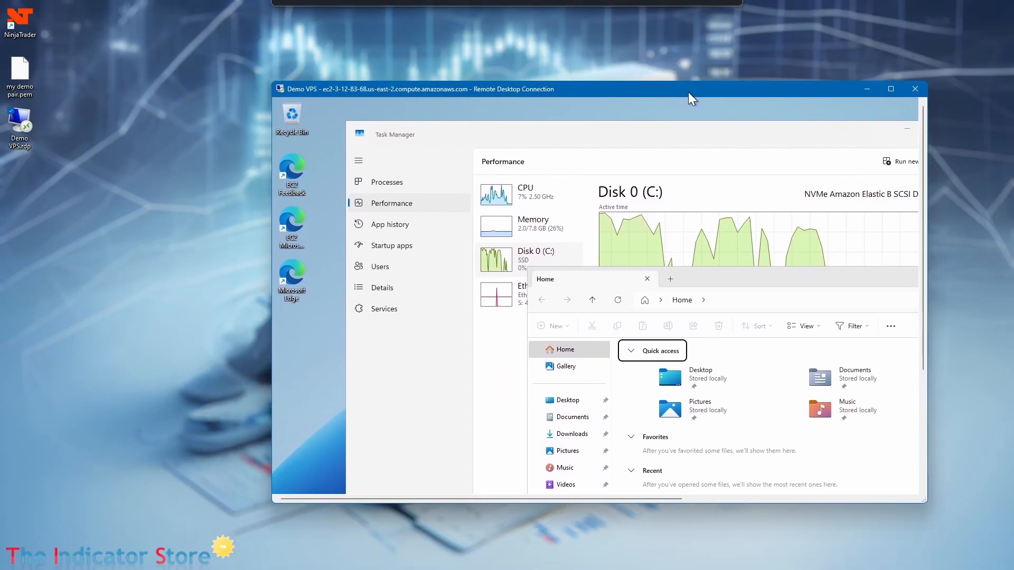
click(20, 126)
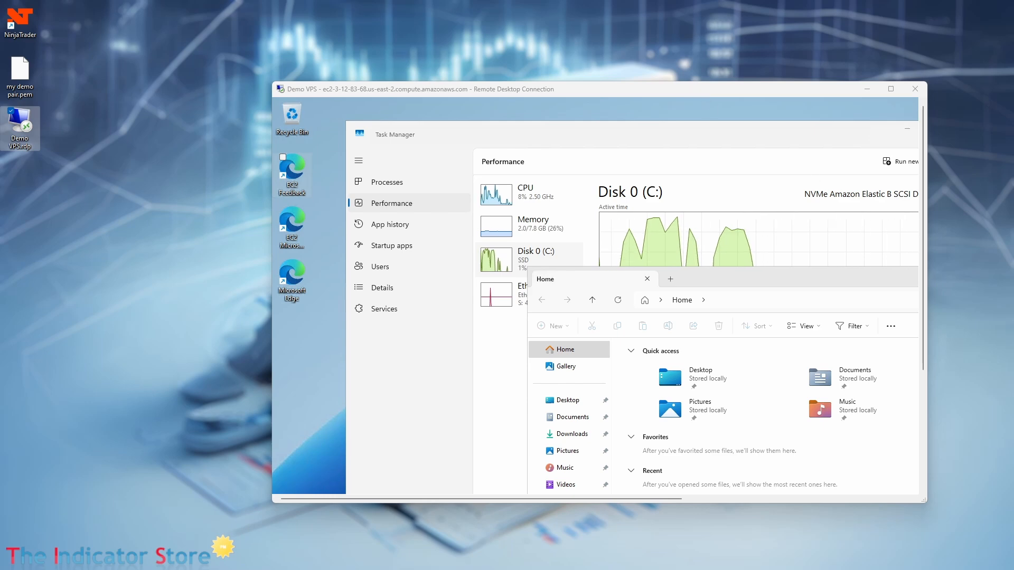
key(alt+Tab)
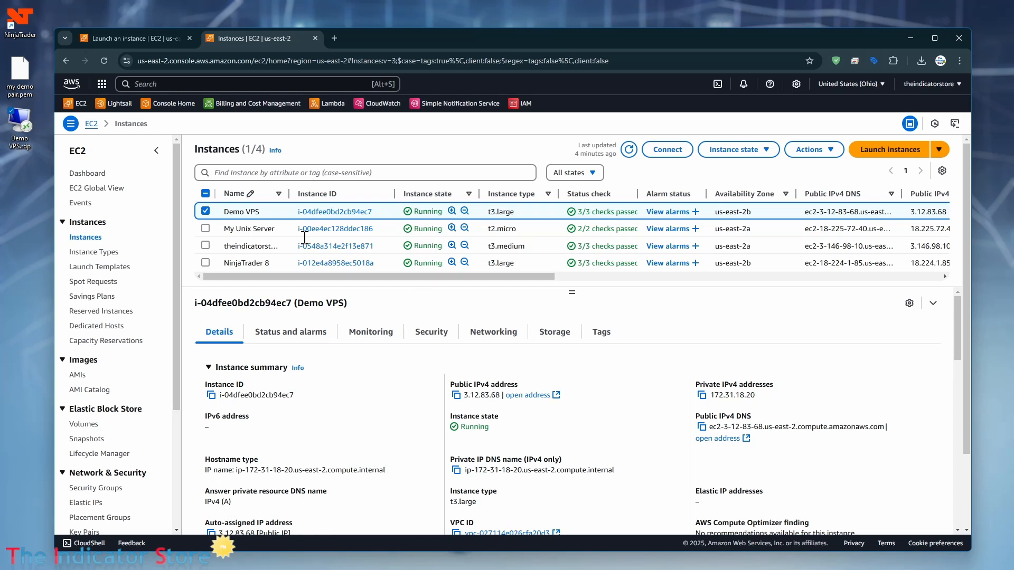
Step: Show the RDP client connection details for Demo VPS, then minimize Chrome to reveal the remote session
mouse_move(375, 37)
mouse_down()
mouse_move(353, 14)
mouse_move(378, 20)
mouse_up()
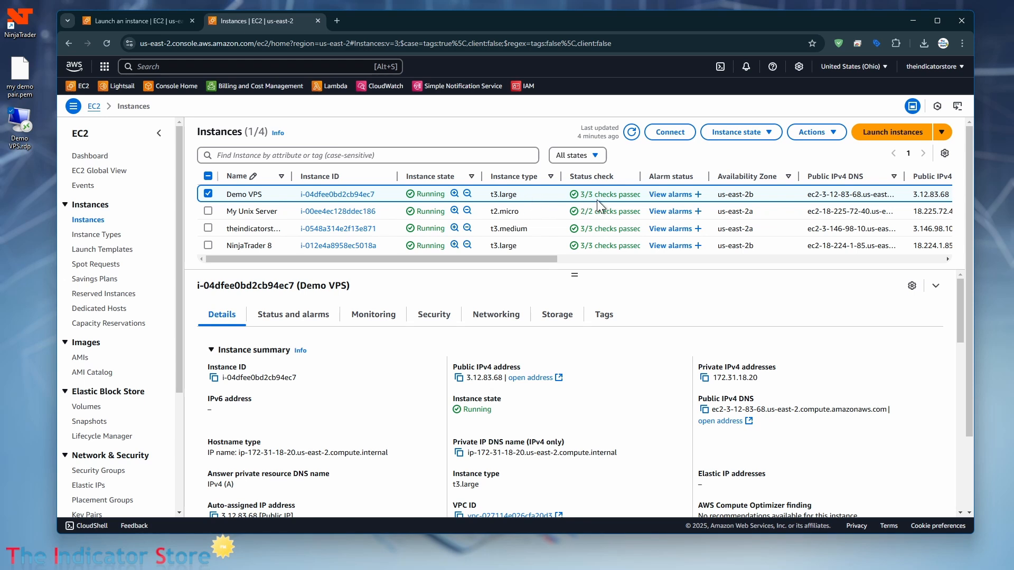
click(759, 133)
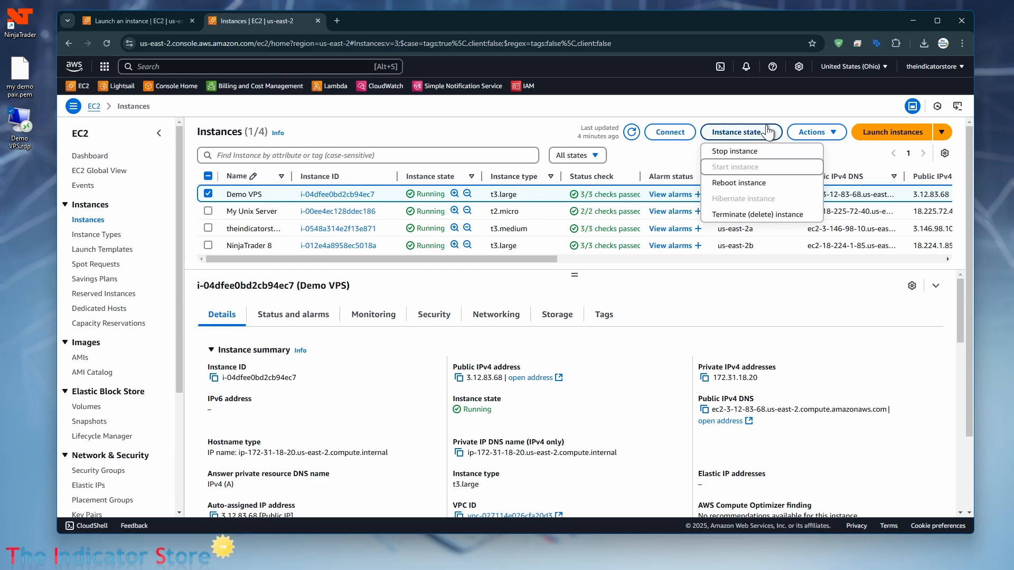
click(666, 132)
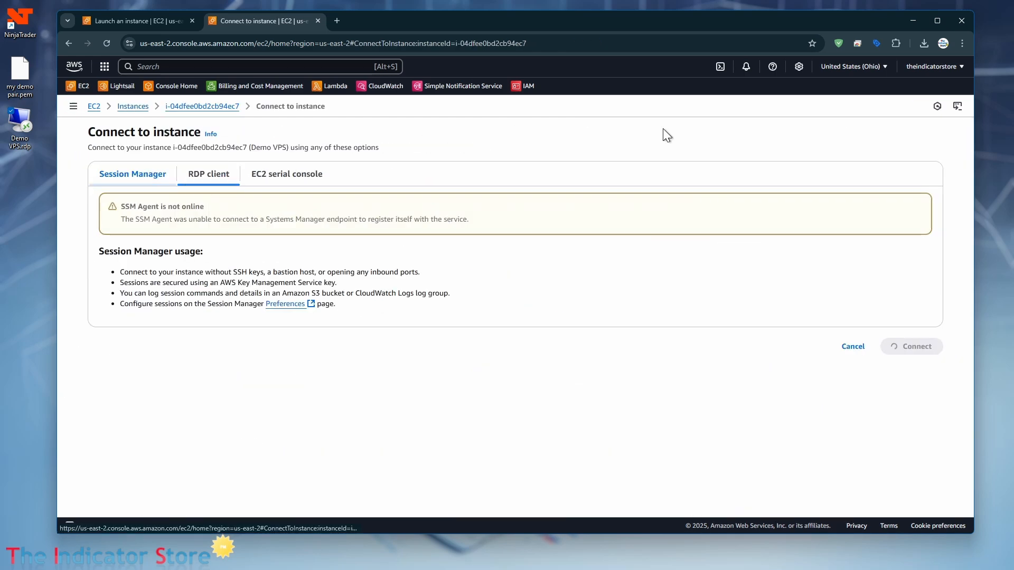
click(214, 177)
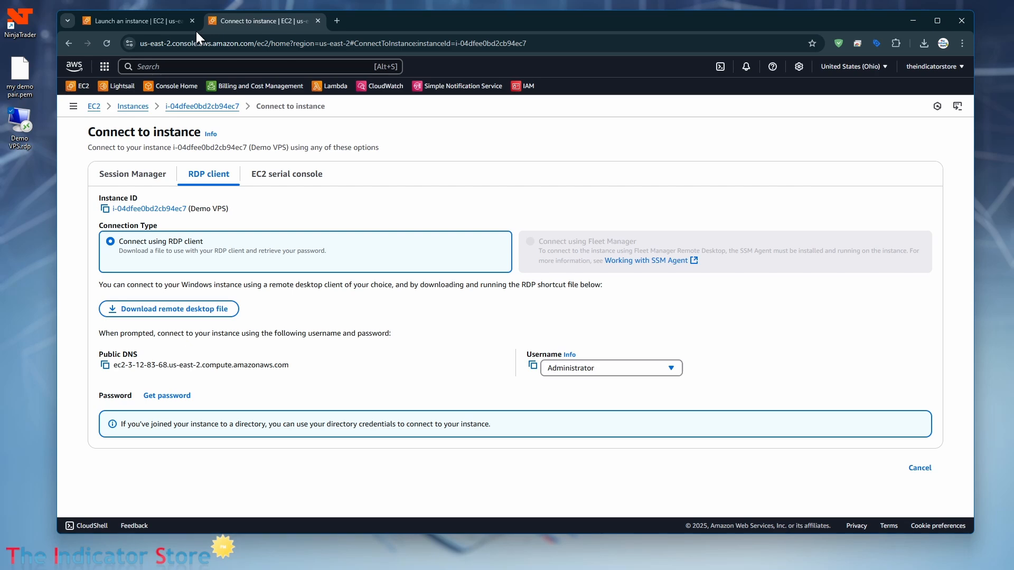
click(913, 20)
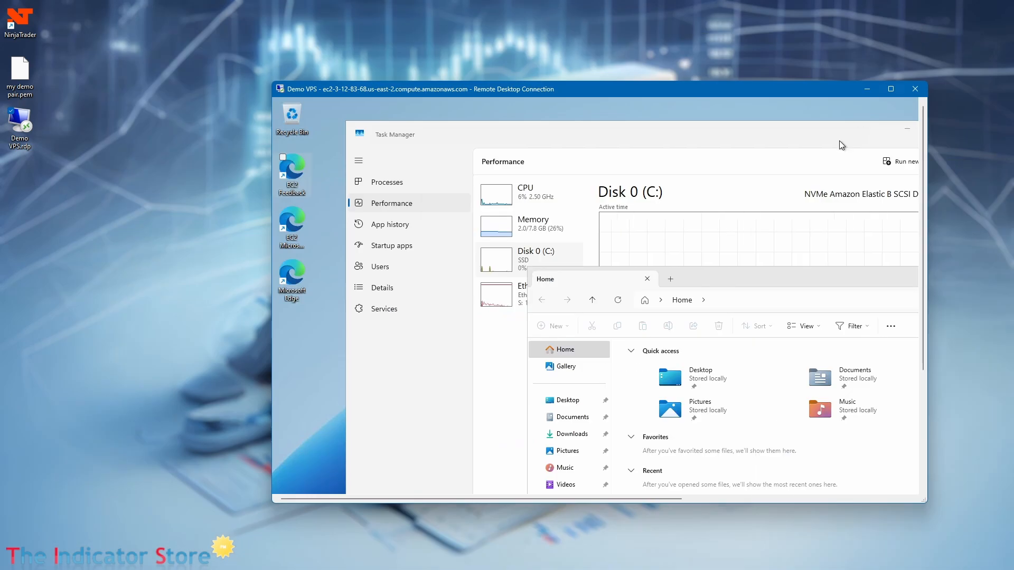
mouse_move(890, 93)
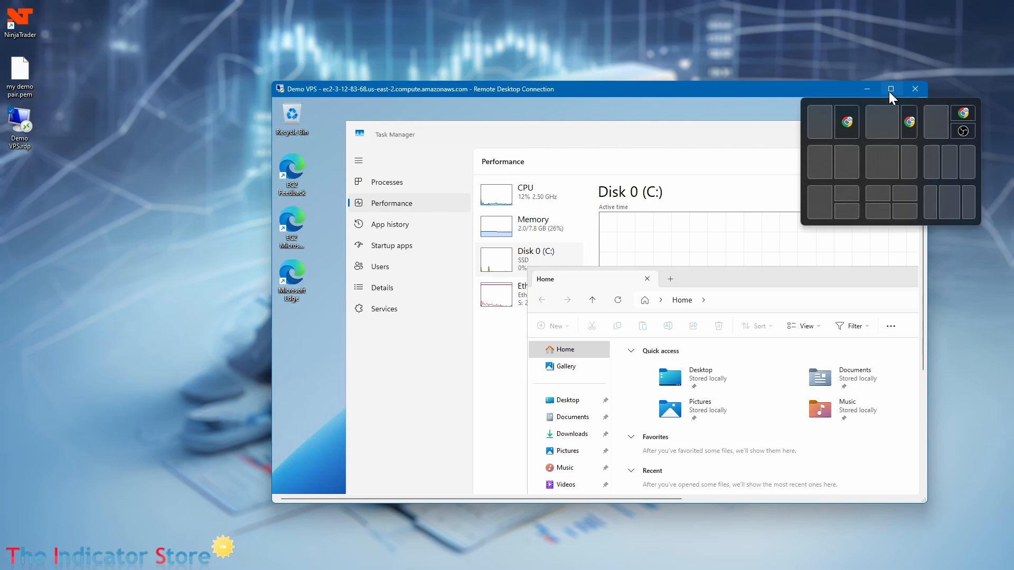
Step: Maximize the remote desktop, check the C: drive in This PC, review memory and CPU, then close Task Manager
click(888, 91)
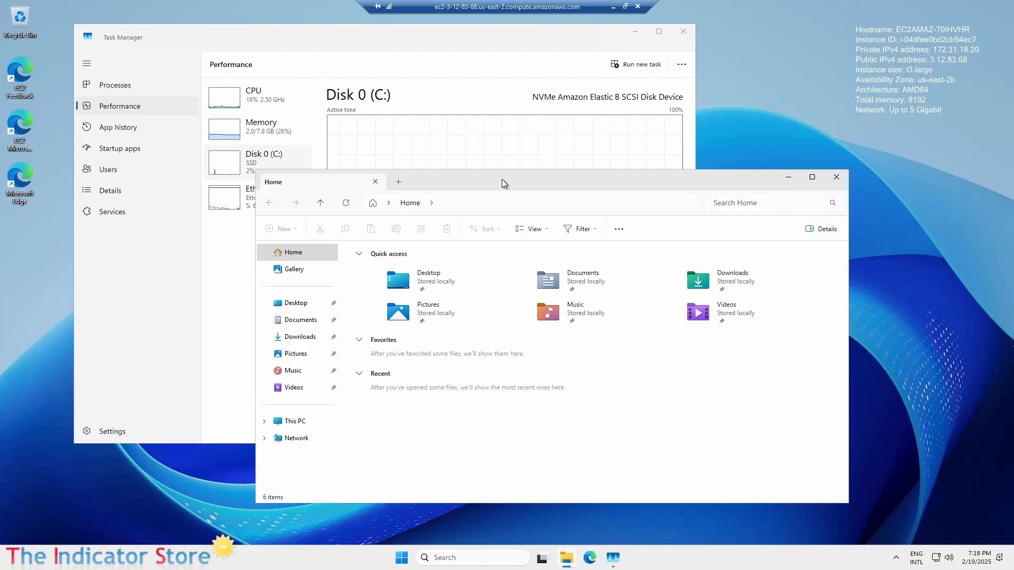
drag(501, 182, 552, 188)
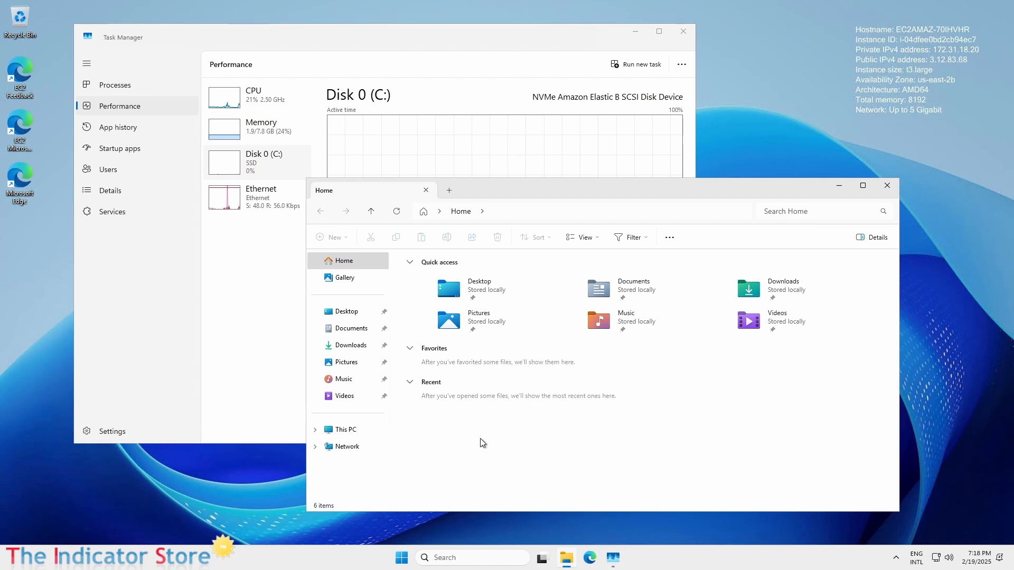
click(327, 431)
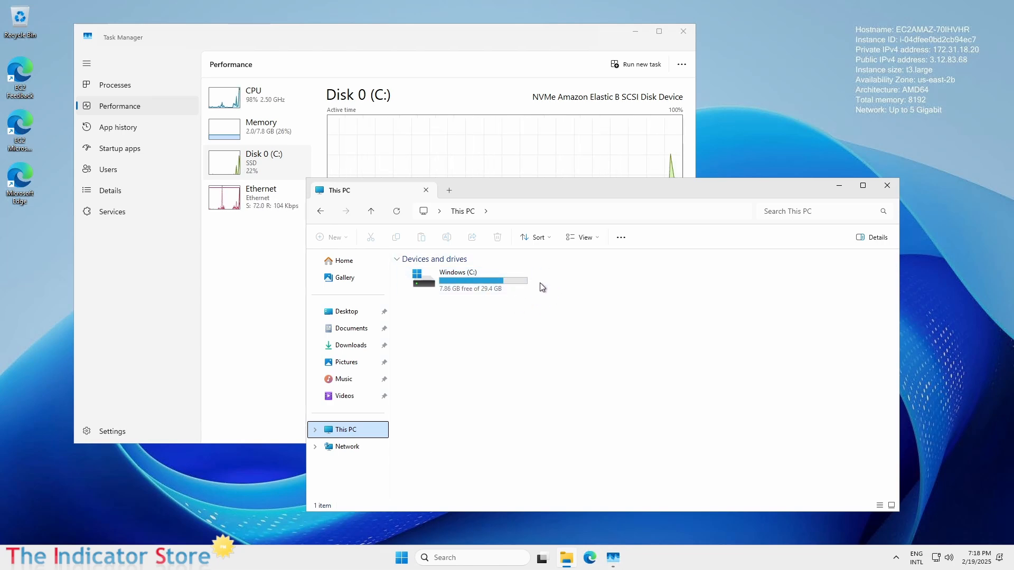
click(230, 350)
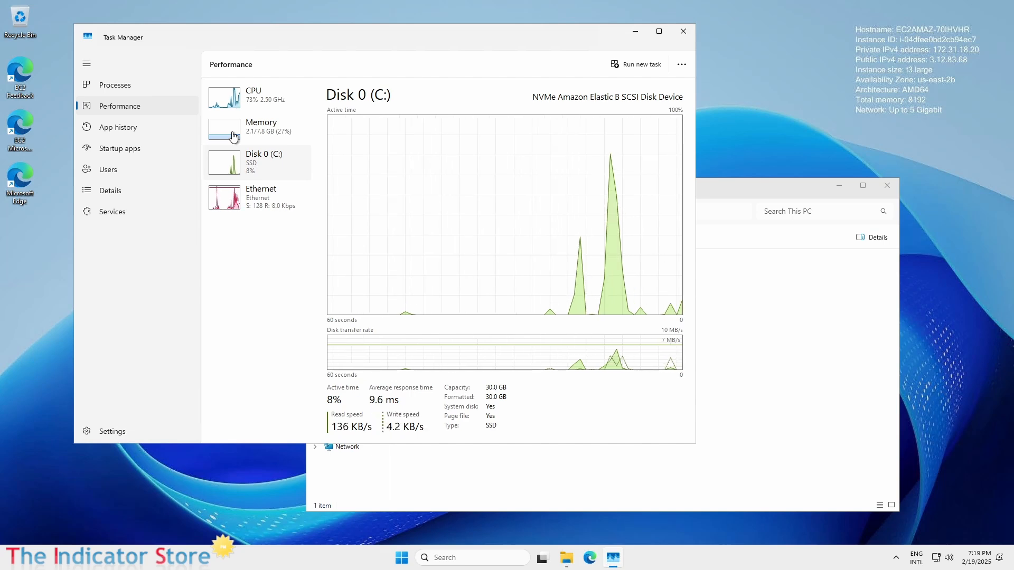
click(285, 143)
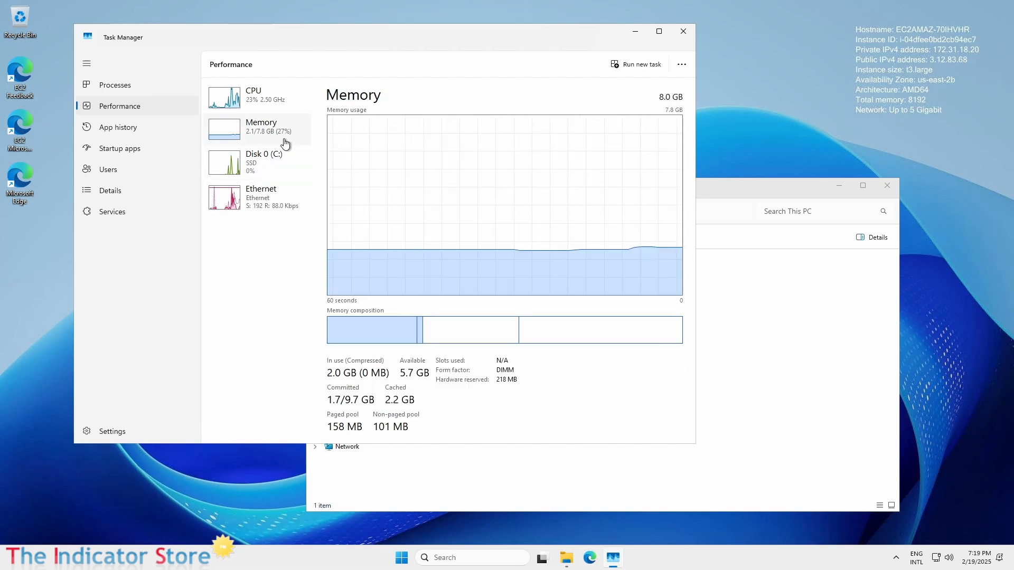
click(260, 105)
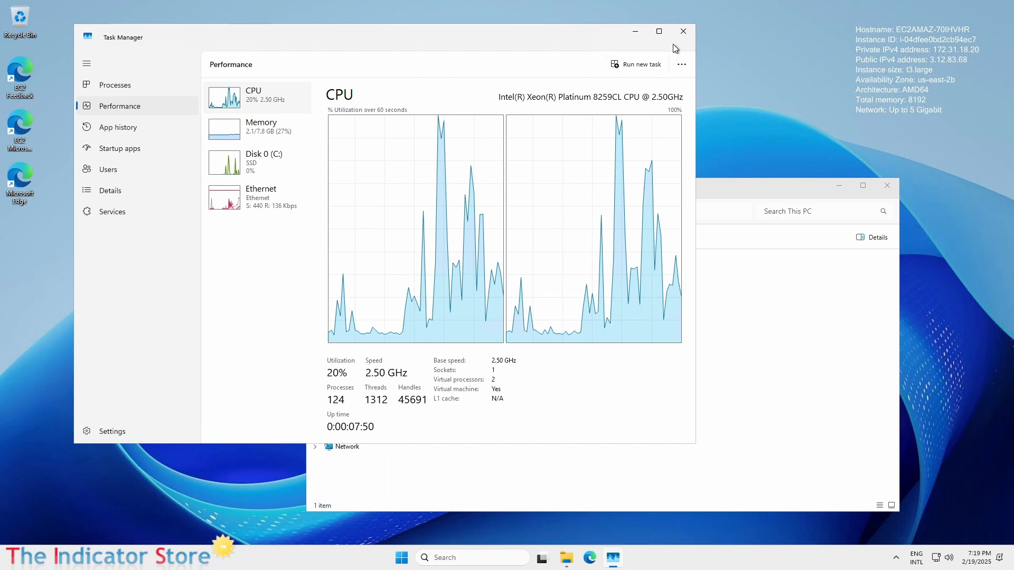
click(683, 32)
Step: Close File Explorer, launch Edge, and finish first-run setup without sync, data import or personalization
click(887, 185)
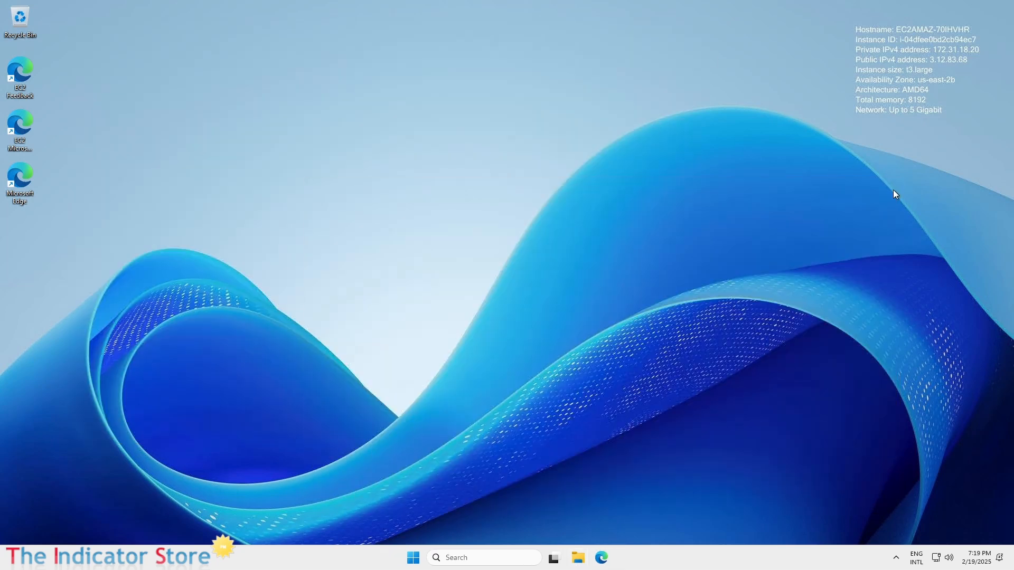
double_click(29, 184)
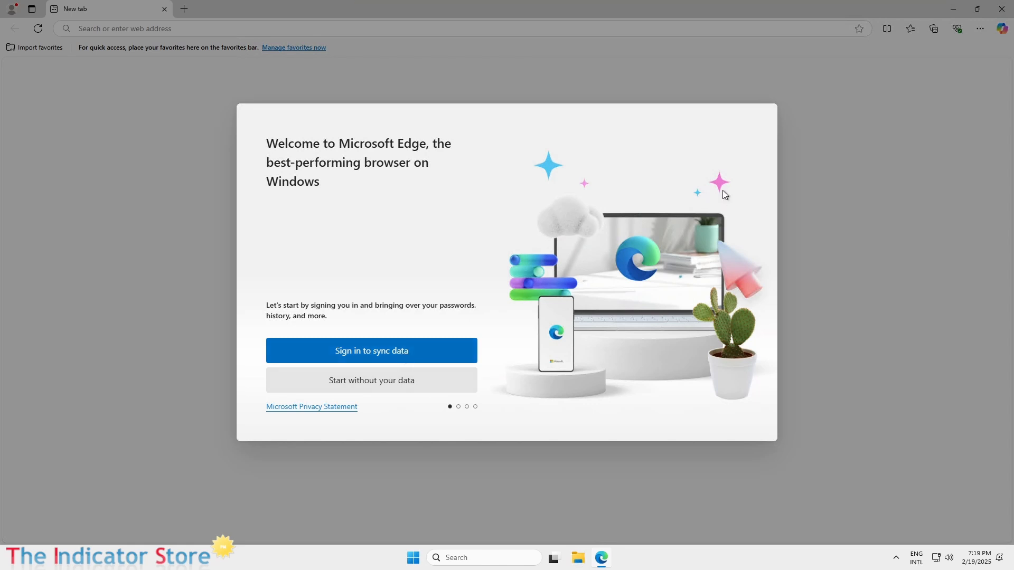
click(387, 382)
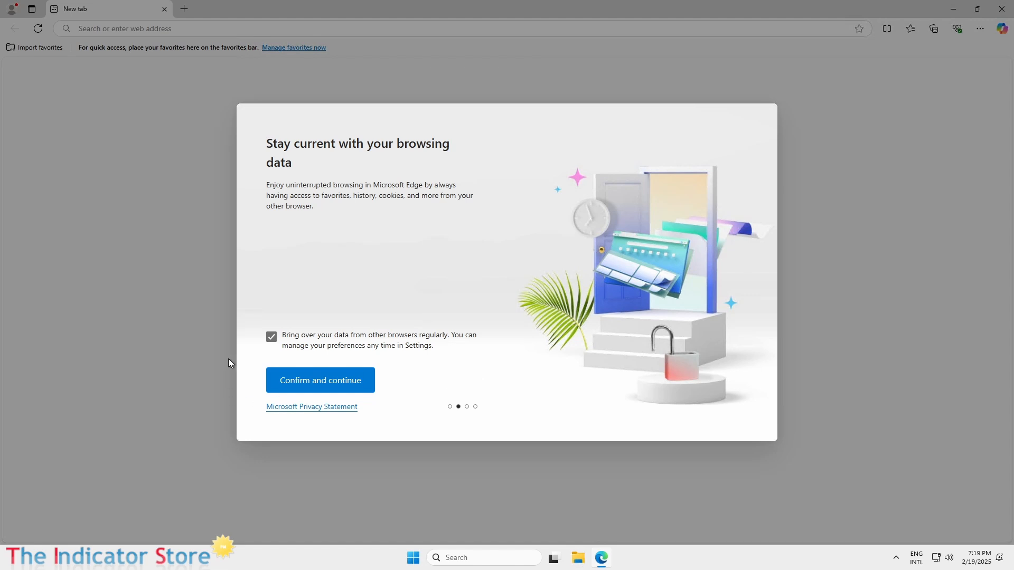
click(271, 337)
click(337, 384)
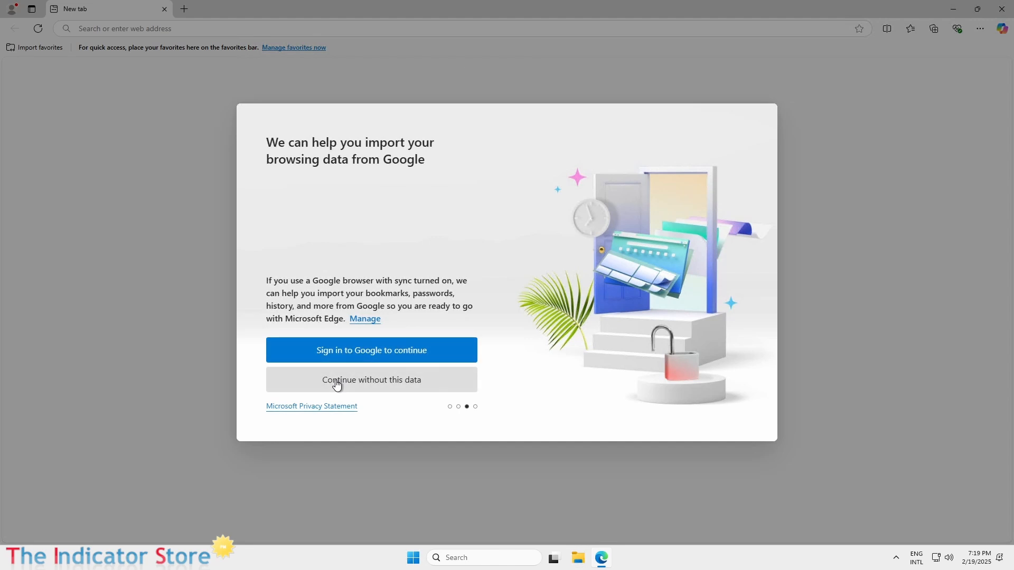
click(371, 384)
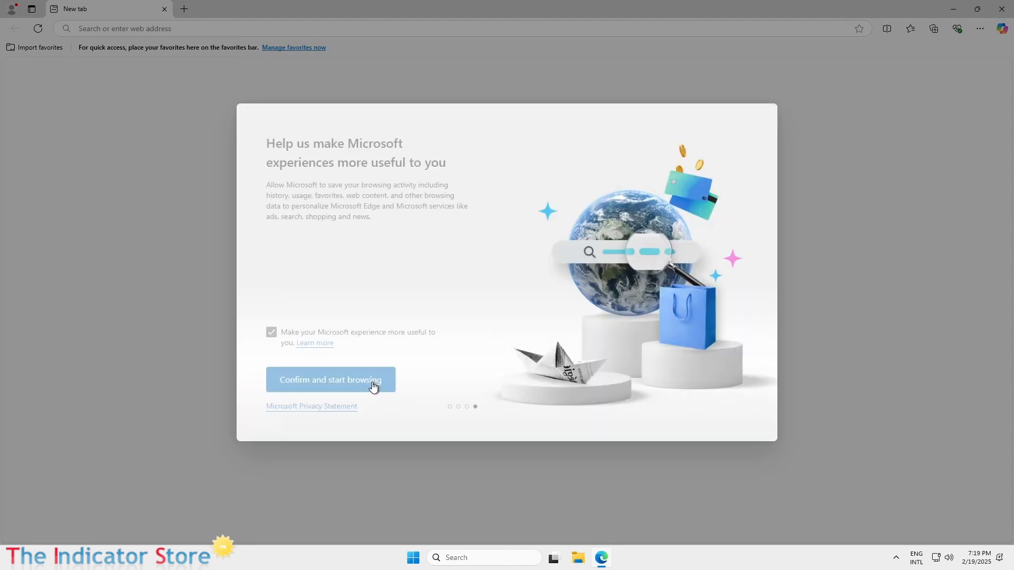
click(271, 332)
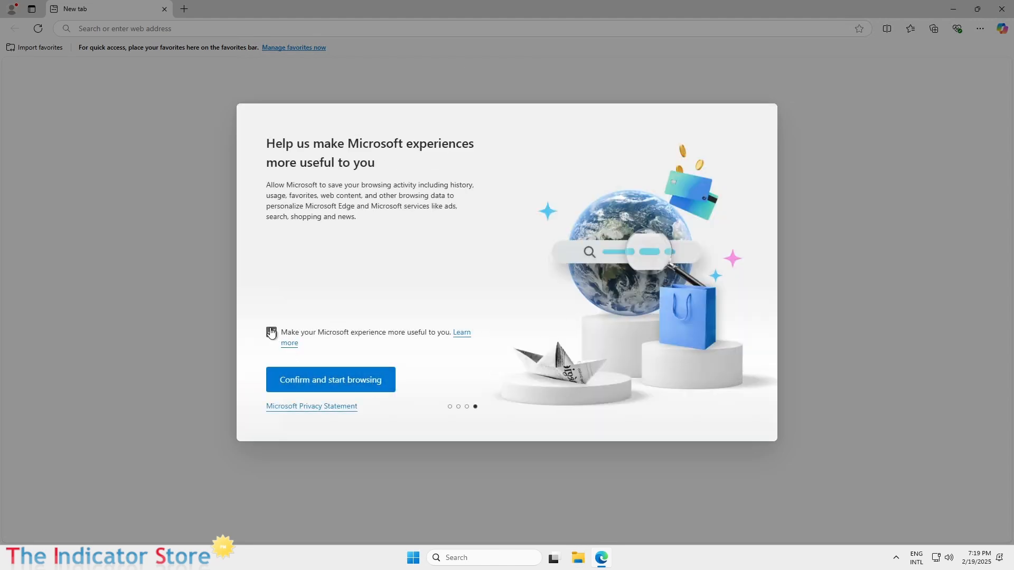
click(330, 381)
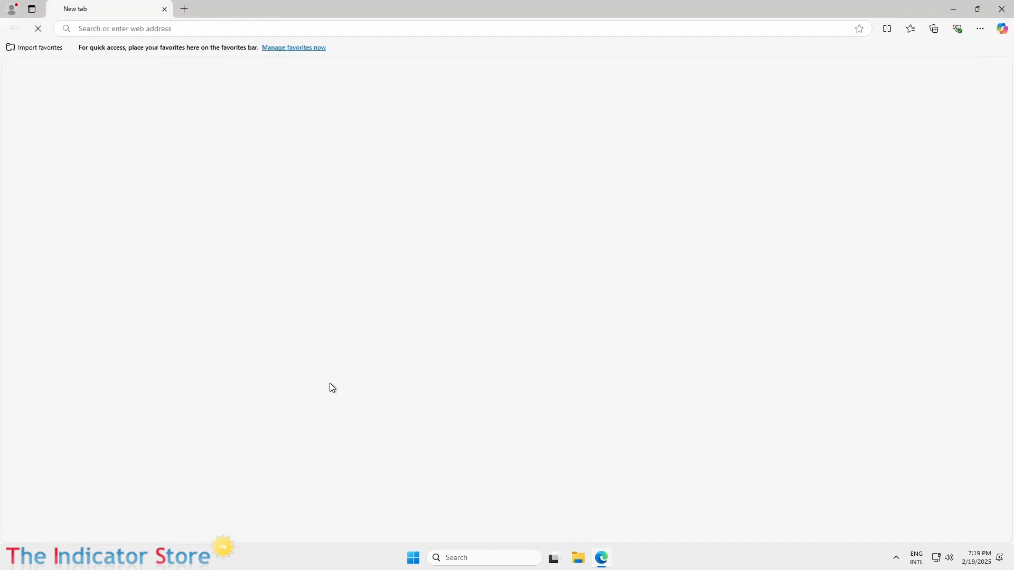
double_click(517, 14)
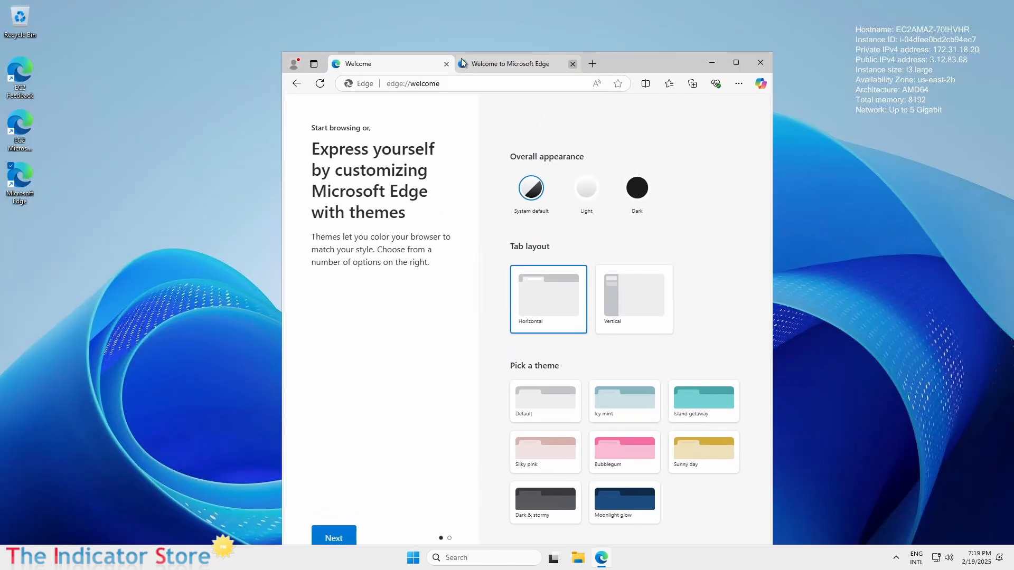
Step: Close the Edge welcome tabs, maximize the window, and load ninjatrader.com
click(446, 64)
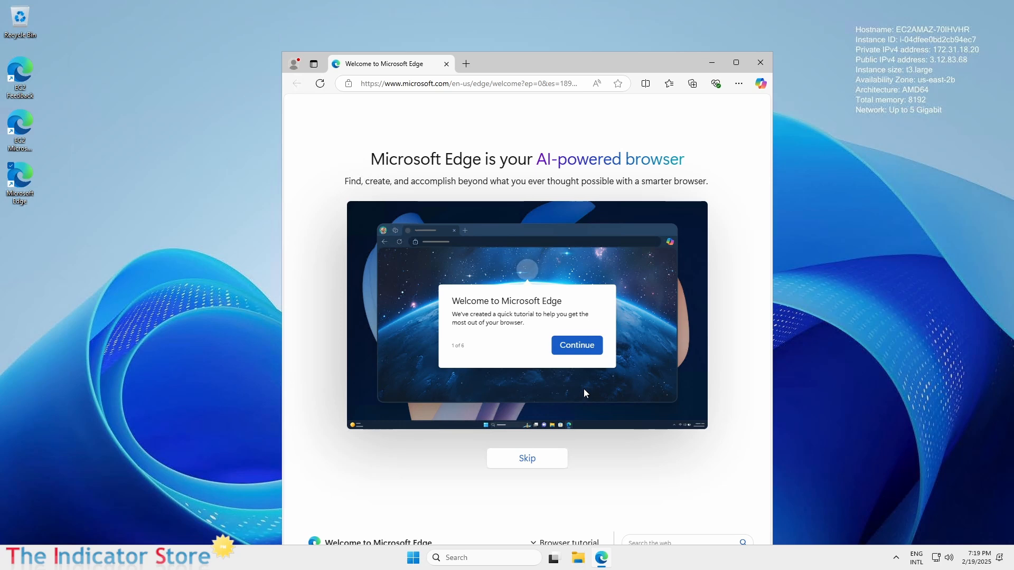
click(465, 64)
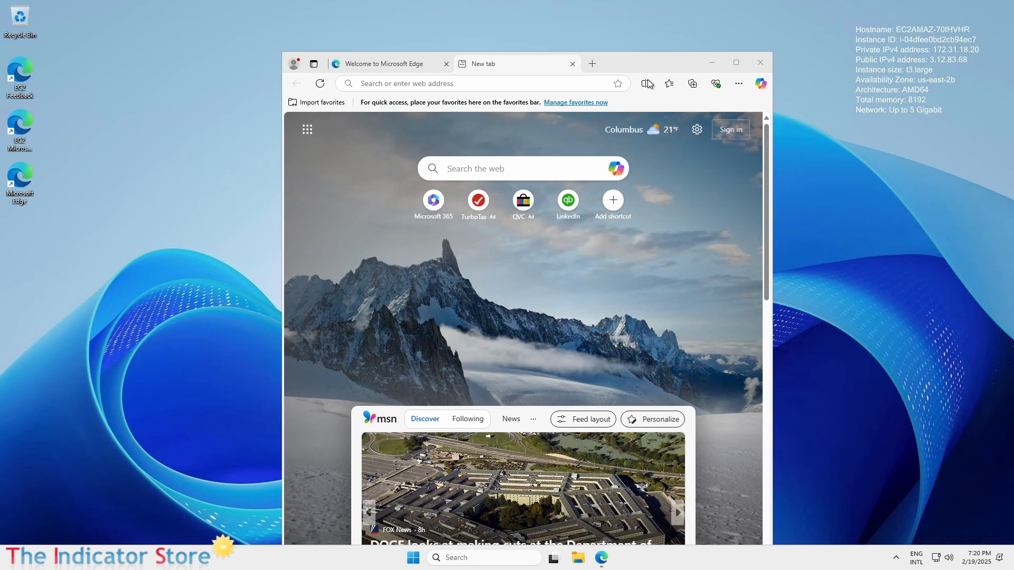
drag(645, 60, 576, 30)
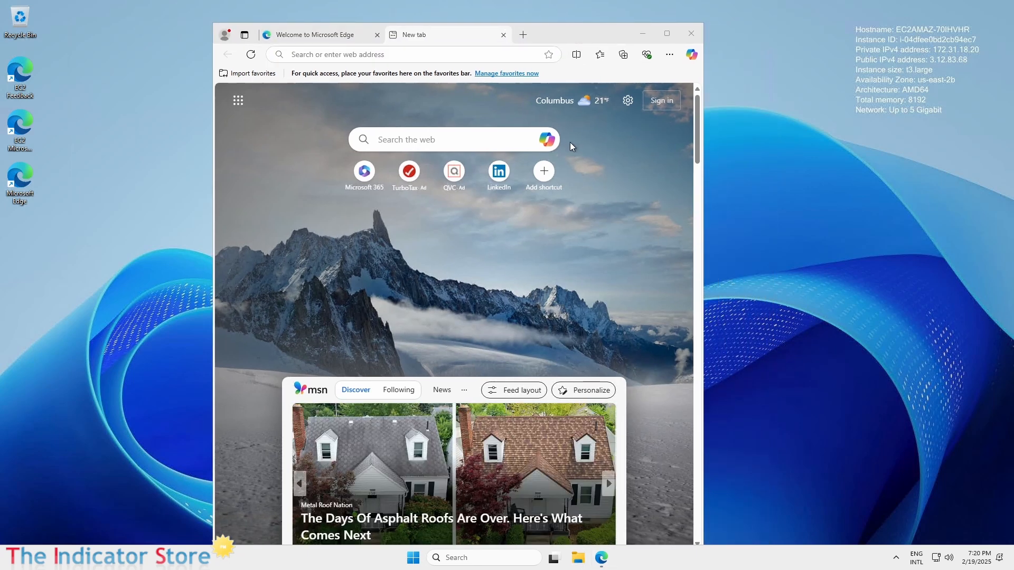
click(378, 37)
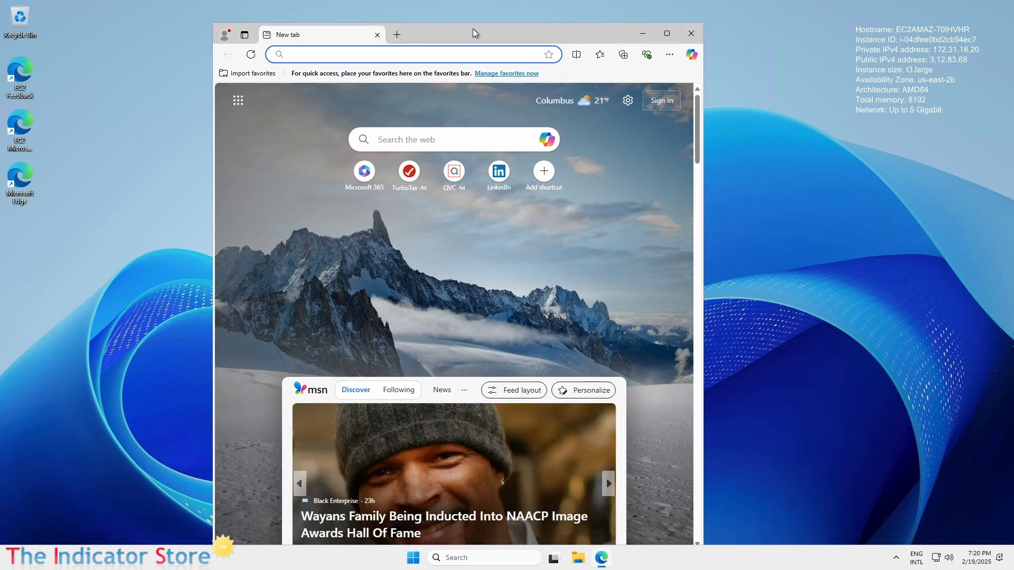
double_click(476, 33)
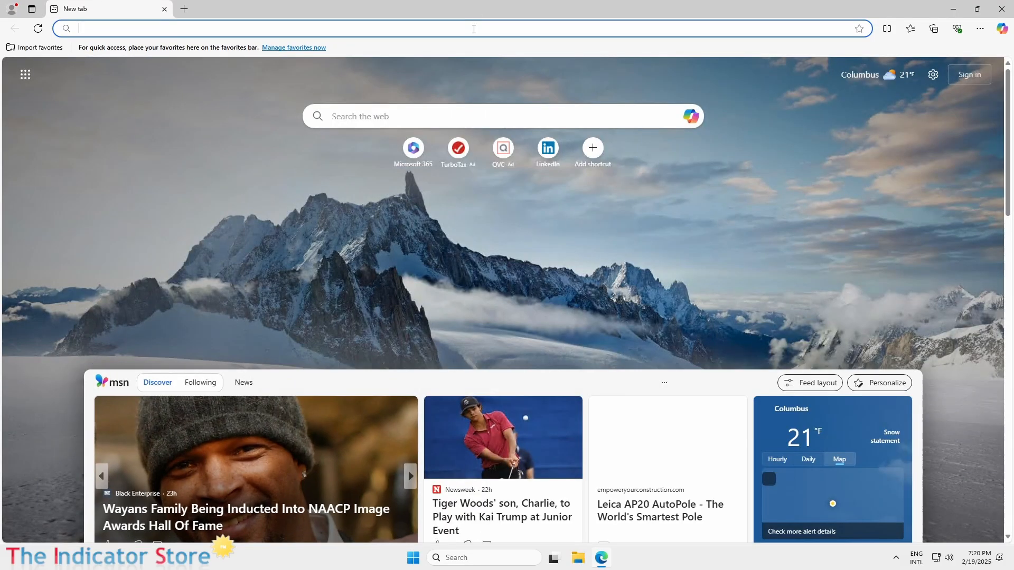
text(nin)
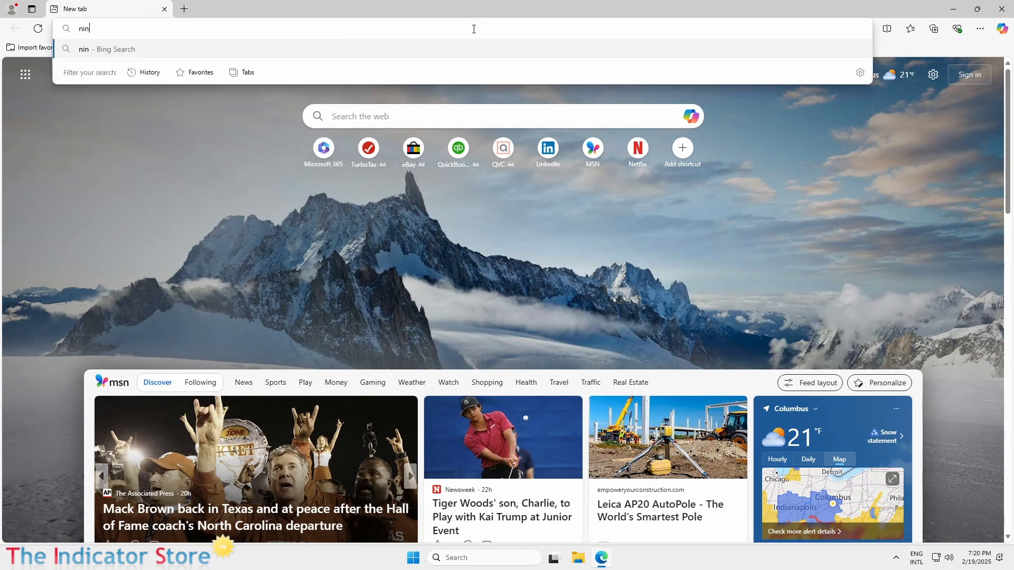
text(jatrader.com)
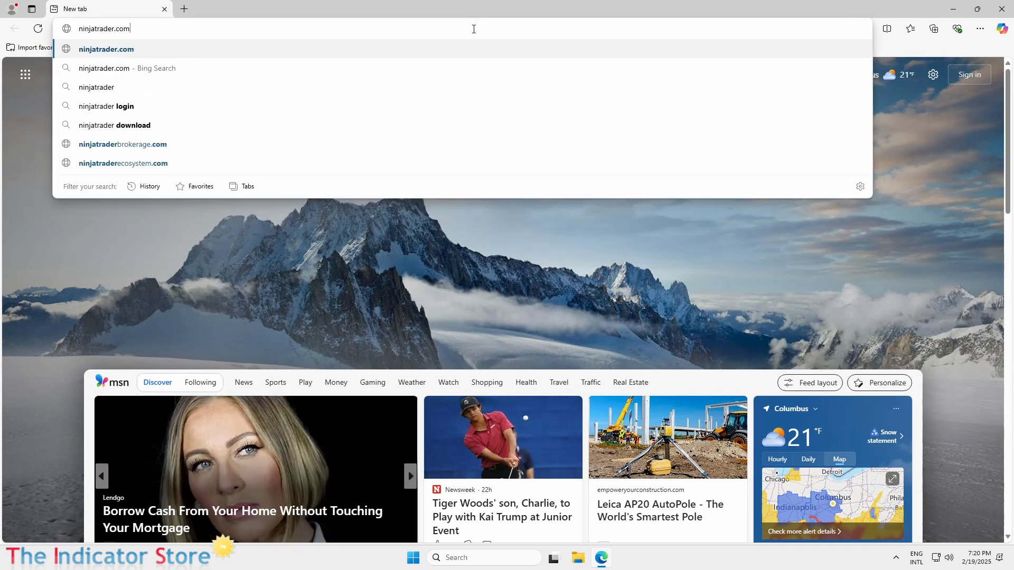
key(Return)
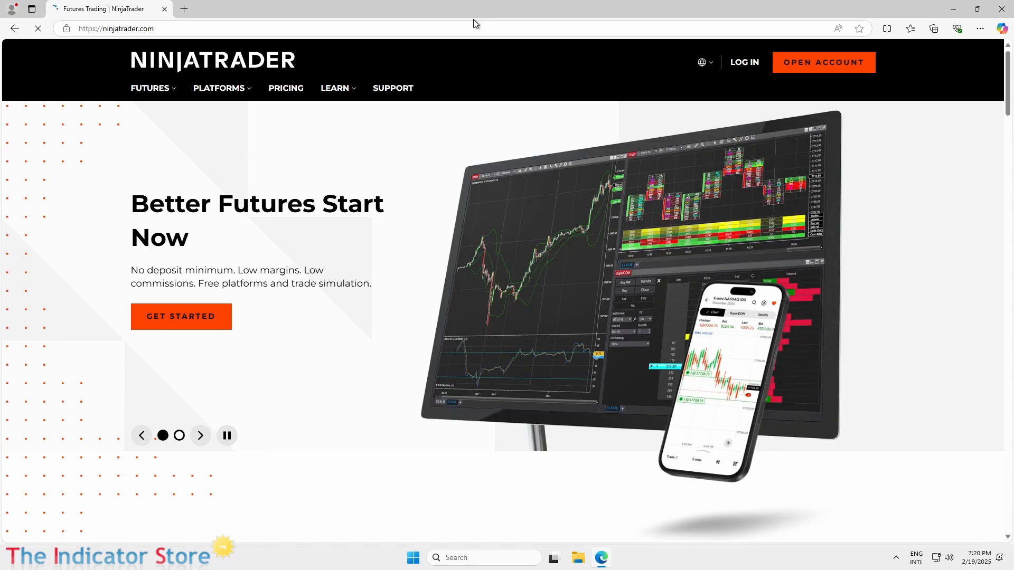
click(184, 9)
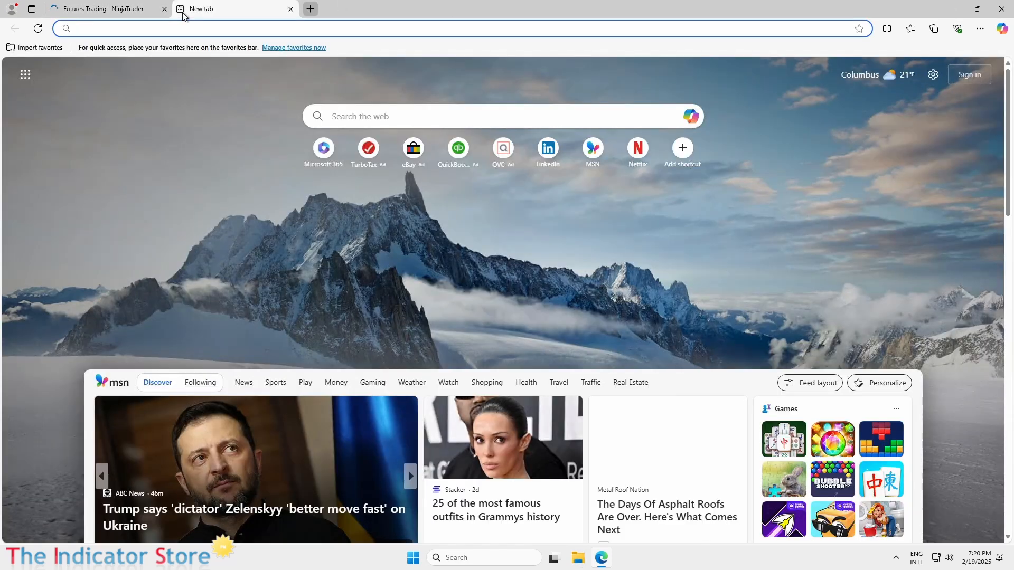
Step: Run a Speedtest by Ookla test (689.60 Mbps download, 4 ms ping), then close its tabs
text(speedtest)
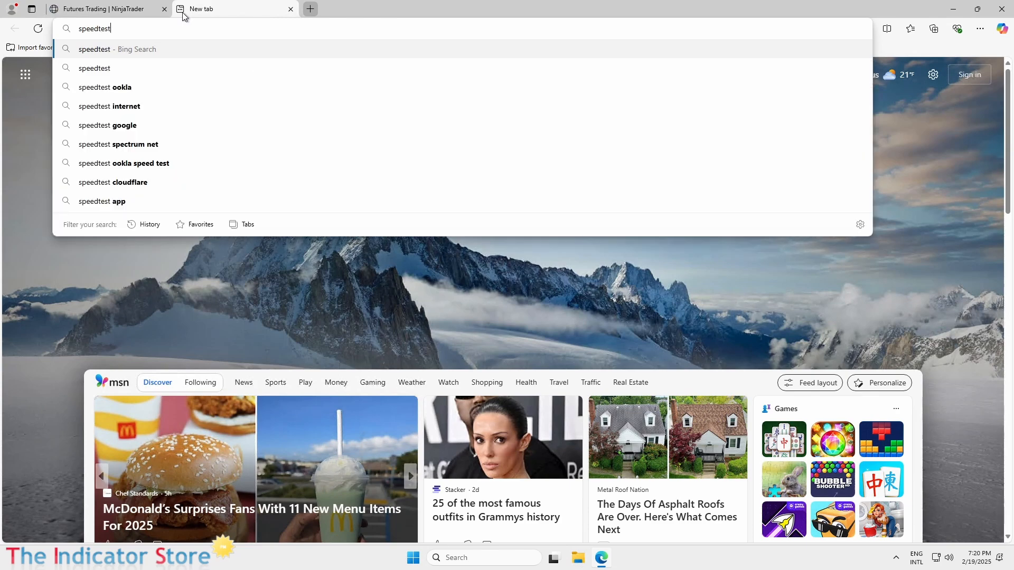
key(Return)
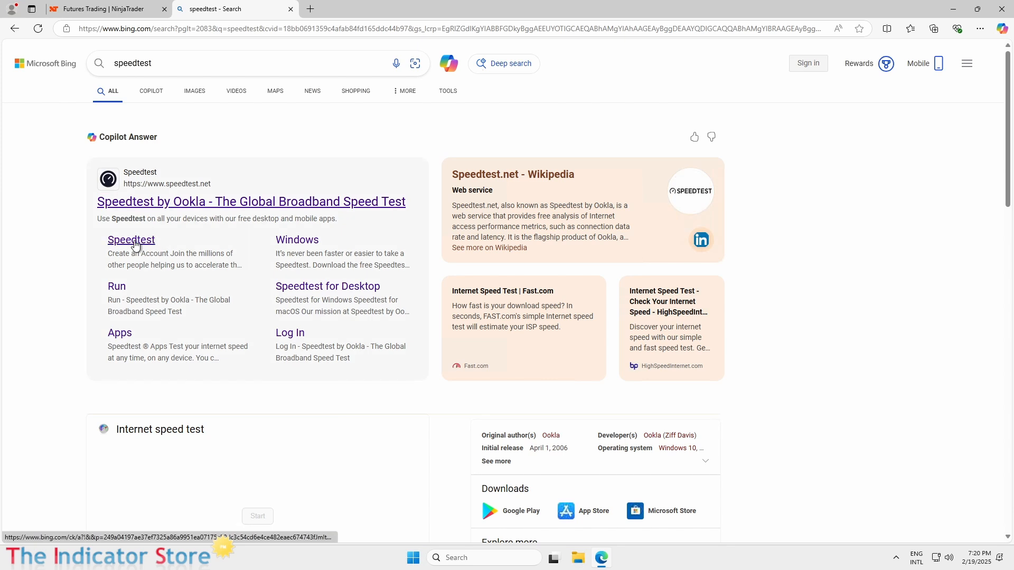
click(135, 243)
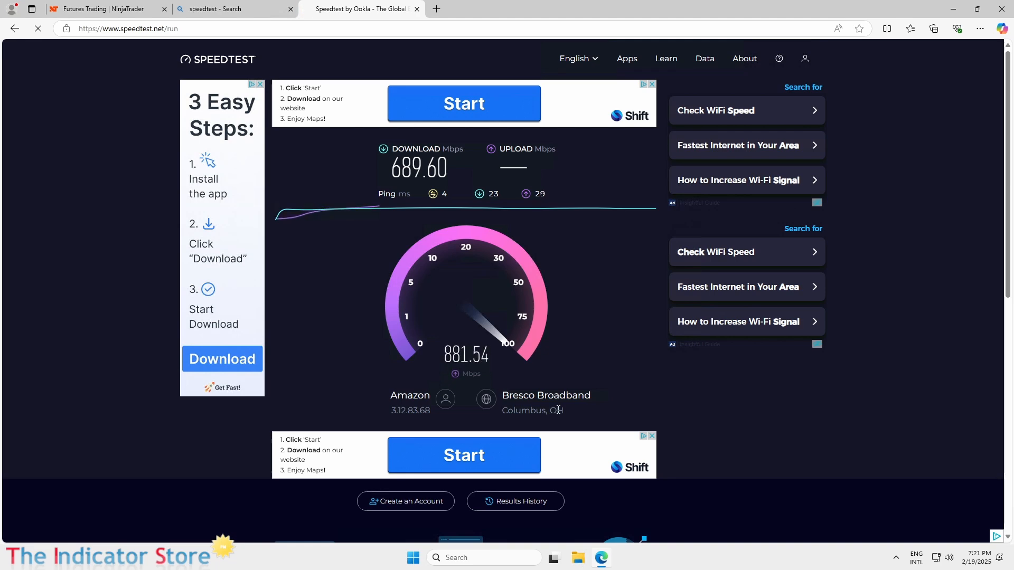
click(417, 9)
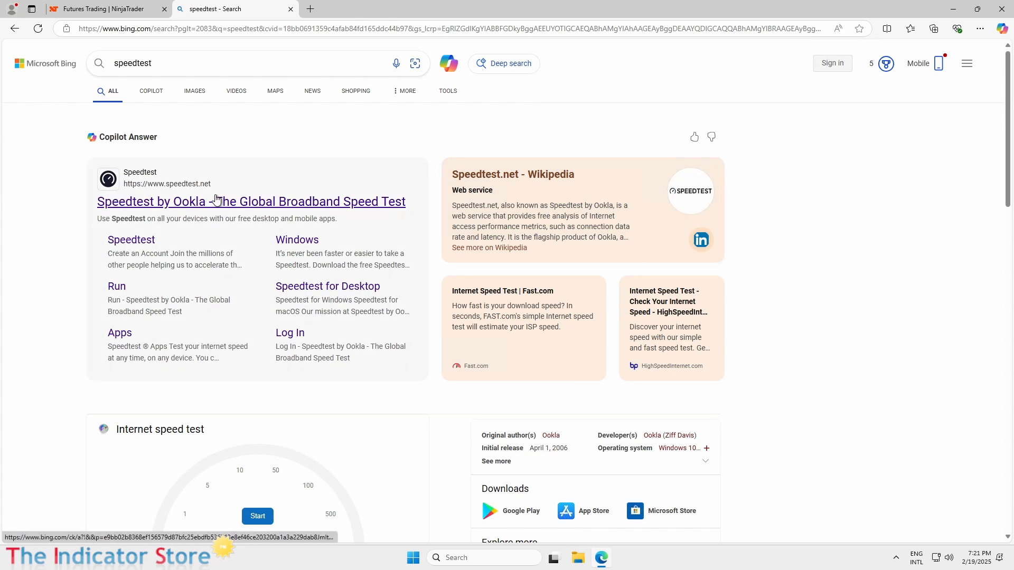
click(290, 10)
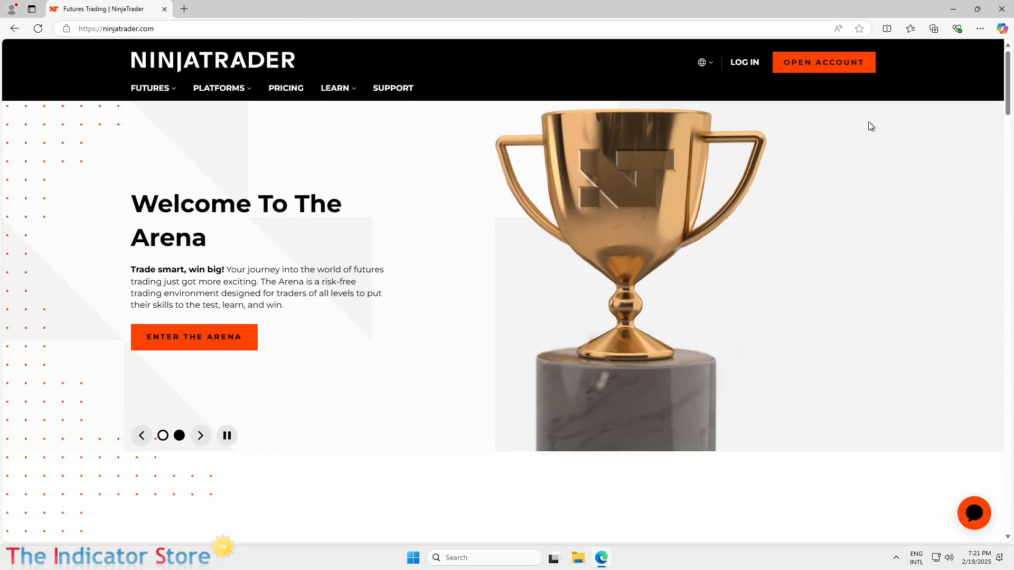
Step: Start a NinjaTrader account sign-up from the login page and submit the account e-mail address
click(744, 66)
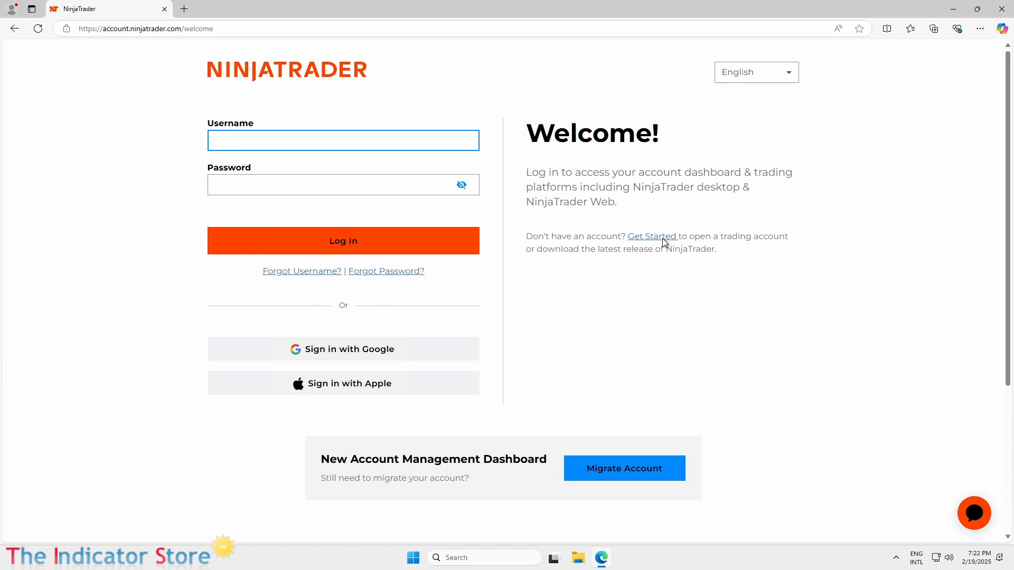
click(642, 236)
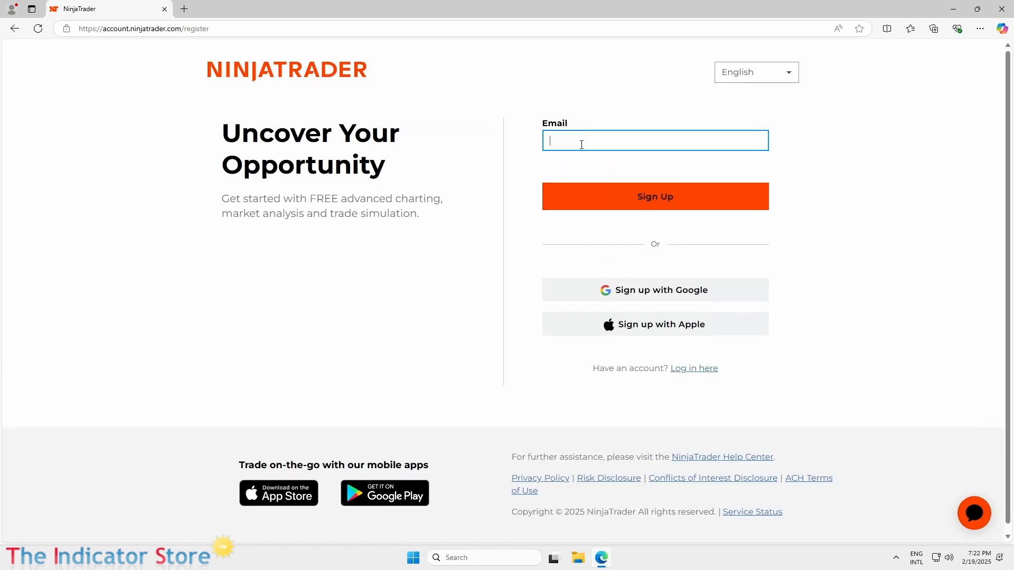
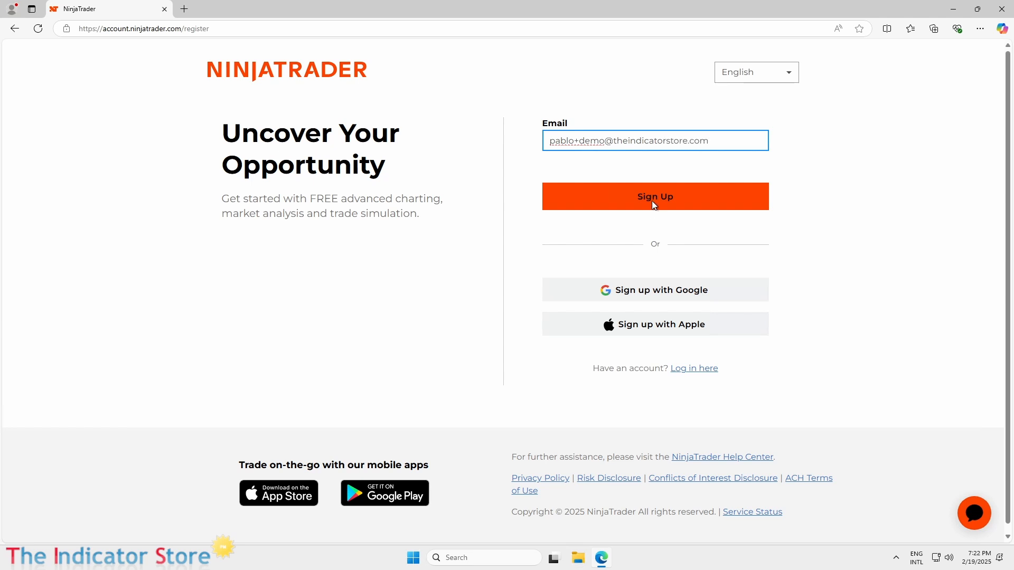
click(652, 200)
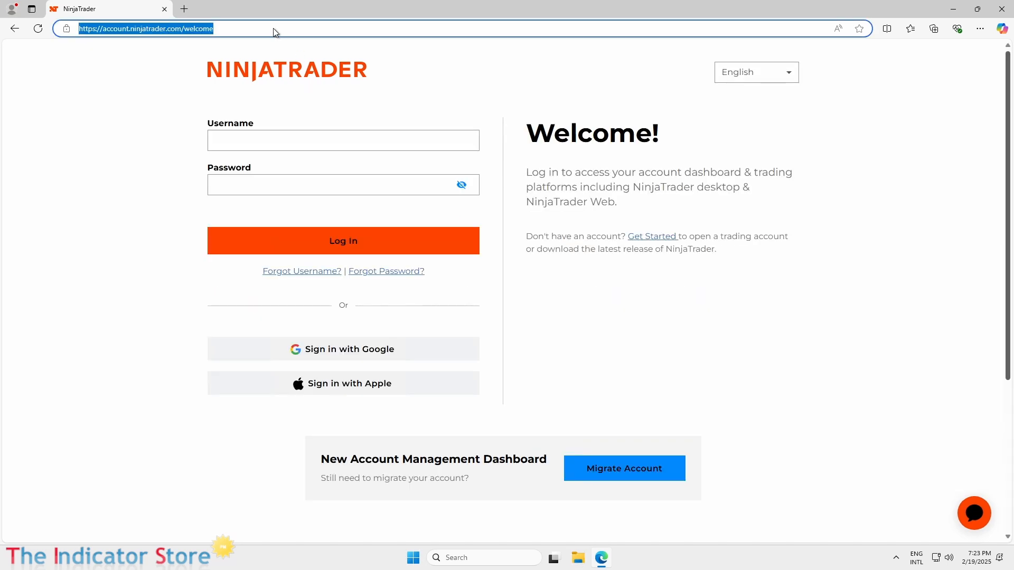
Step: Paste the sign-up confirmation link into the address bar to reach the Get started page
click(274, 29)
drag(214, 29, 10, 26)
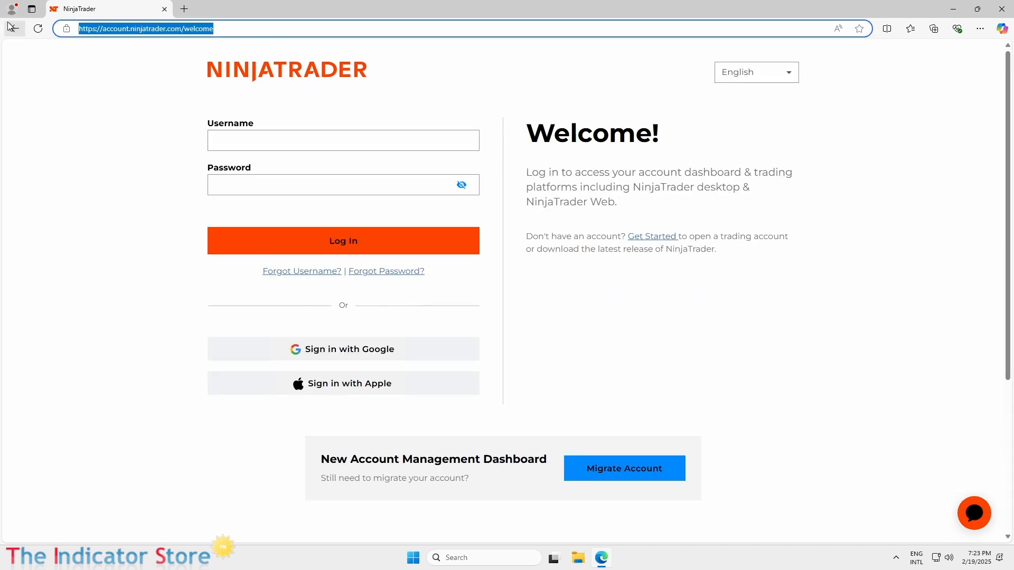
key(ctrl+v)
key(Return)
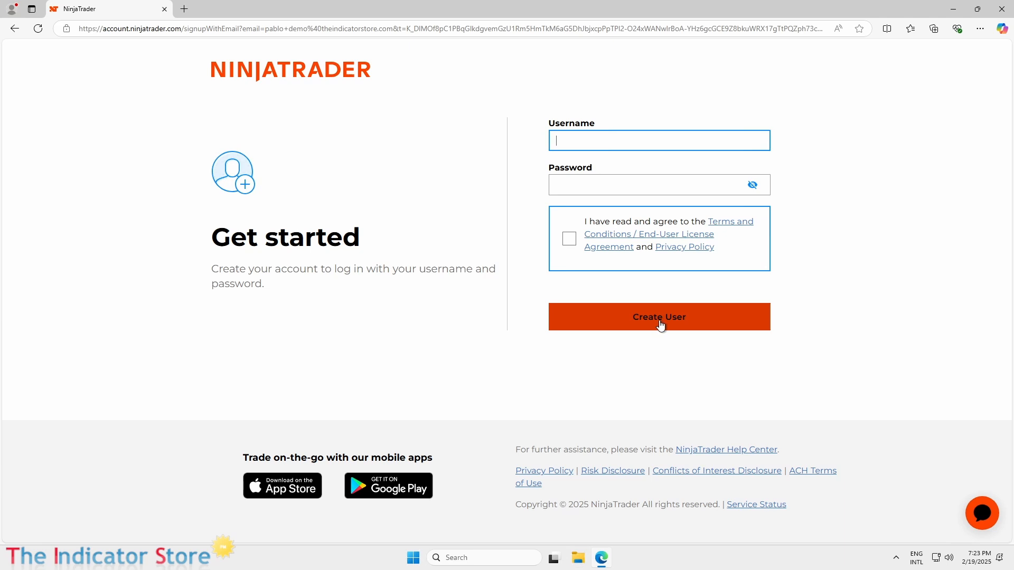
Step: Create the NinjaTrader user account with a username and password, agreeing to the terms
text(demo)
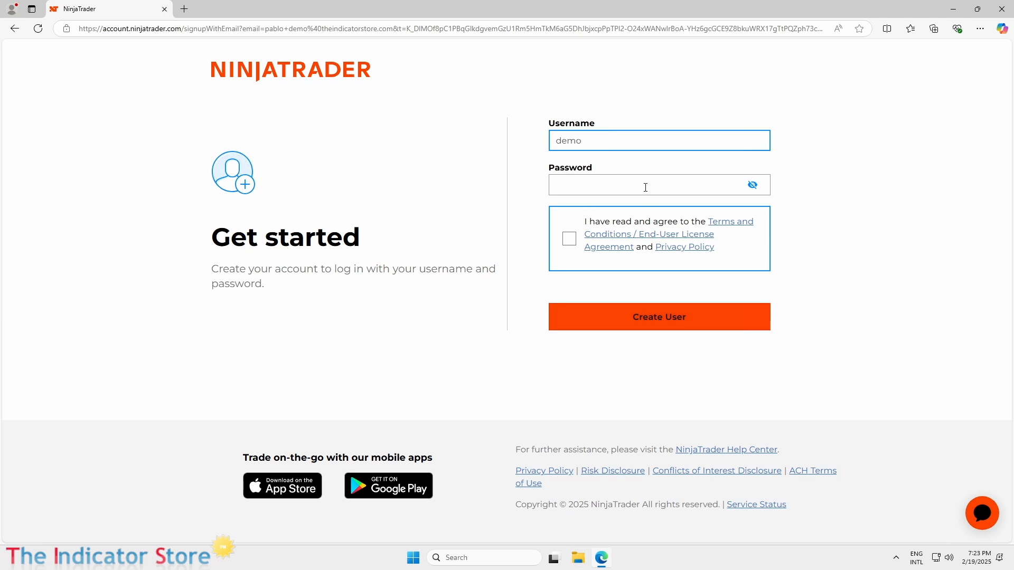
text(ninjauser)
click(645, 187)
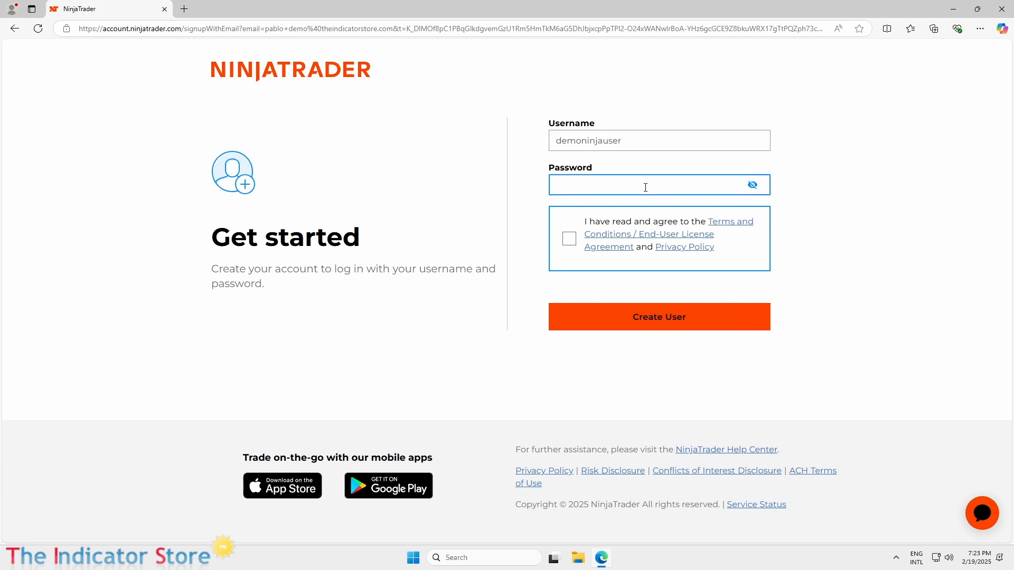
text(•••••••••••)
click(569, 238)
click(622, 322)
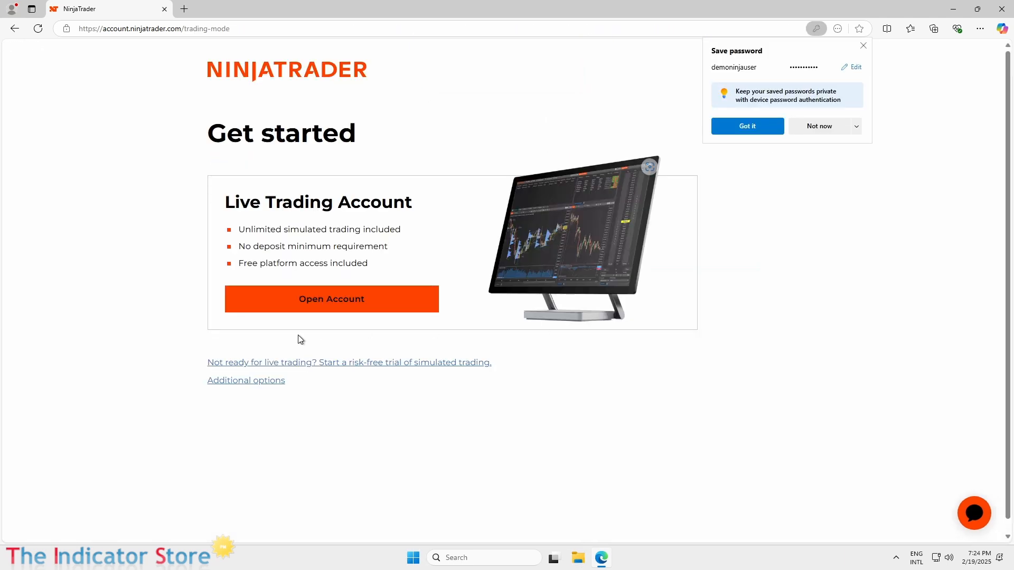
Step: Choose the simulated trading trial and the Desktop platform, and download the NinjaTrader installer
click(289, 363)
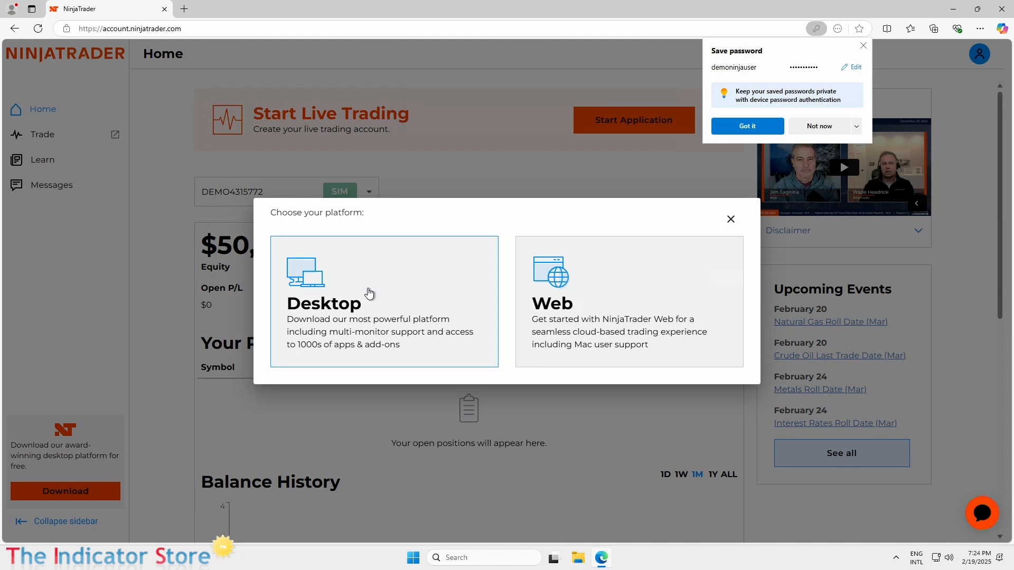
click(329, 298)
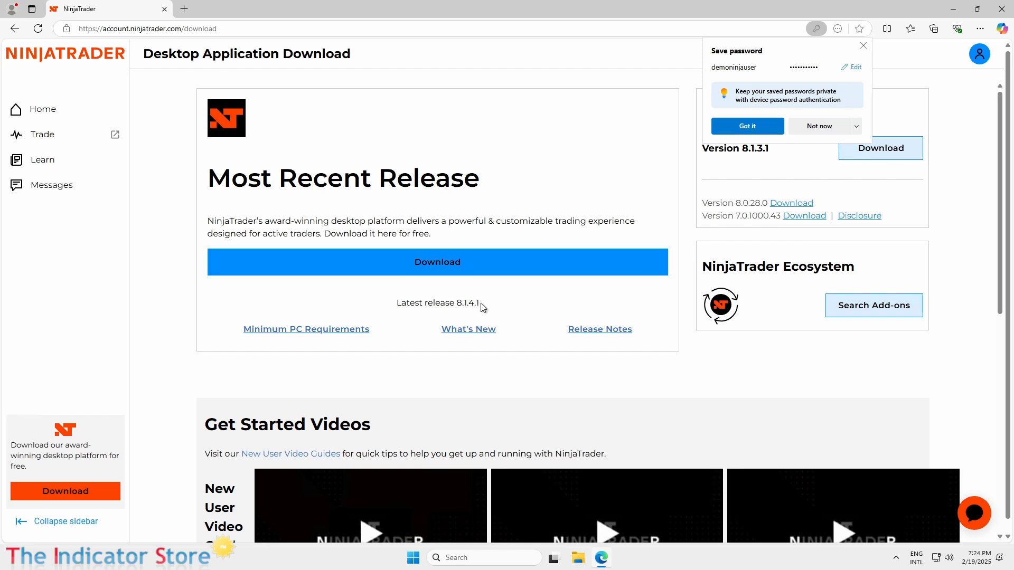
click(443, 264)
click(442, 264)
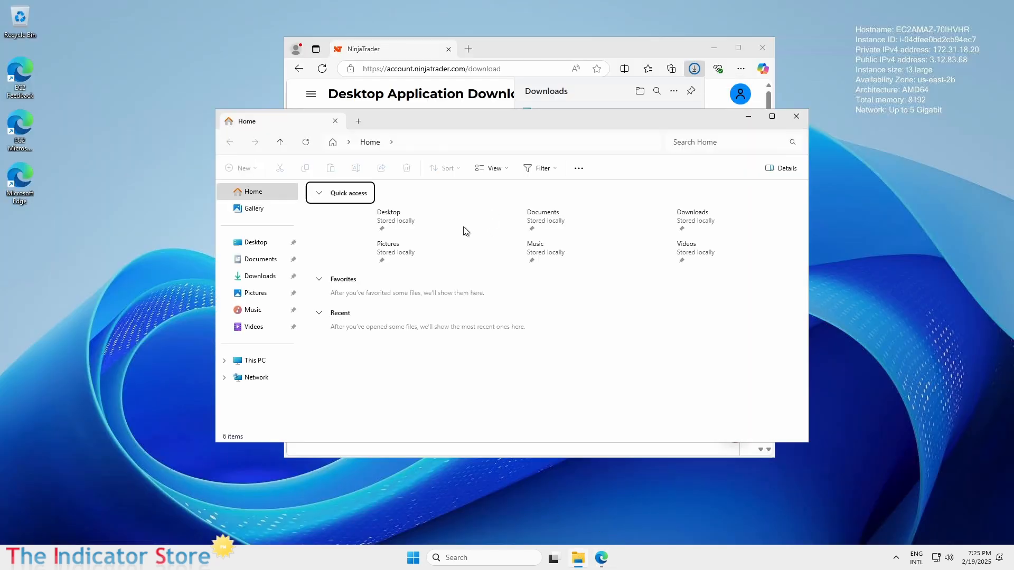
Step: Run NinjaTrader.Install from the Downloads folder and accept the terms of service
click(250, 281)
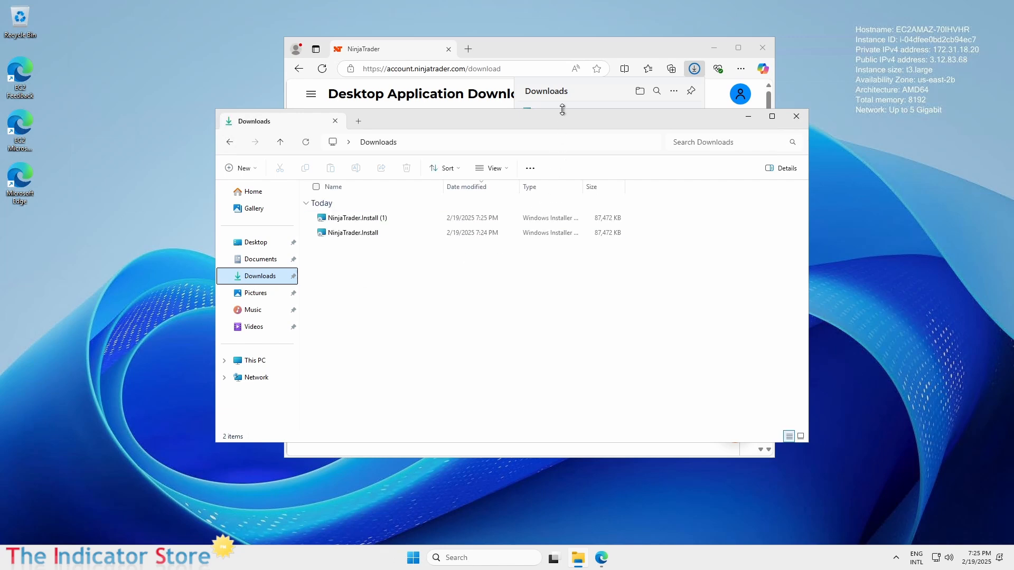
double_click(338, 236)
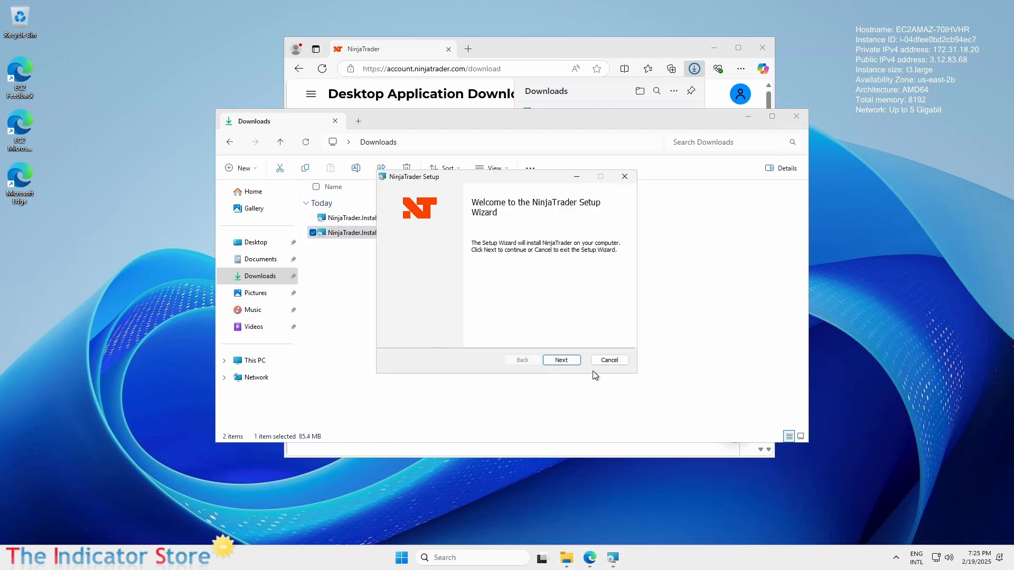
click(568, 364)
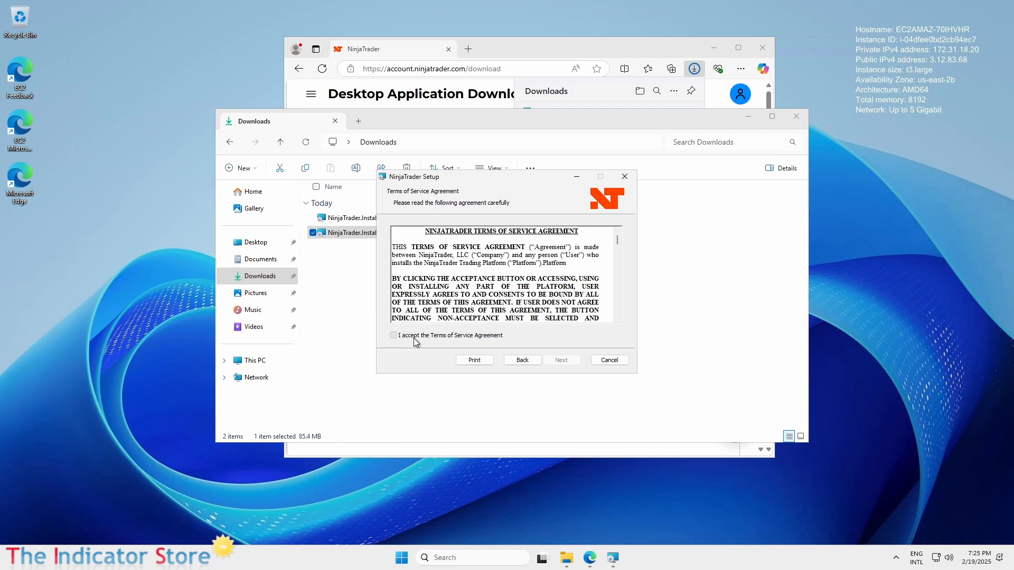
click(413, 338)
click(572, 364)
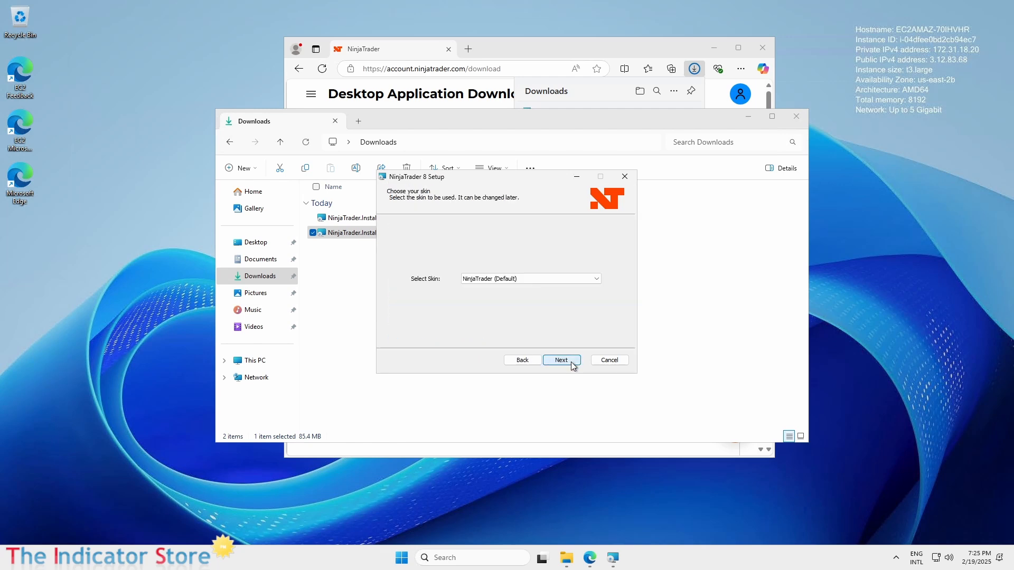
Step: Choose the NinjaTrader Dark skin, keep the default install folder, and complete the installation
click(563, 280)
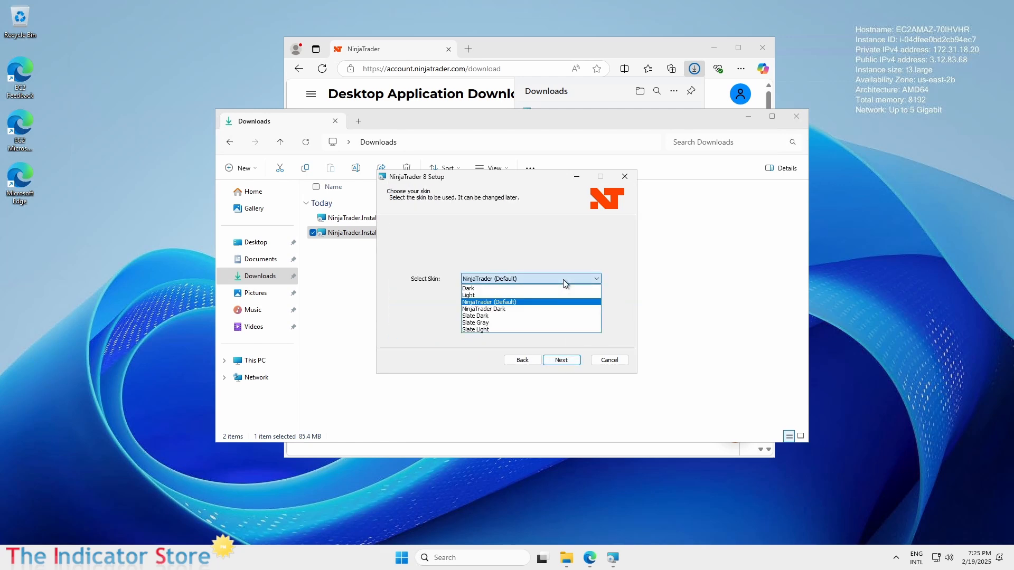
click(486, 308)
click(563, 364)
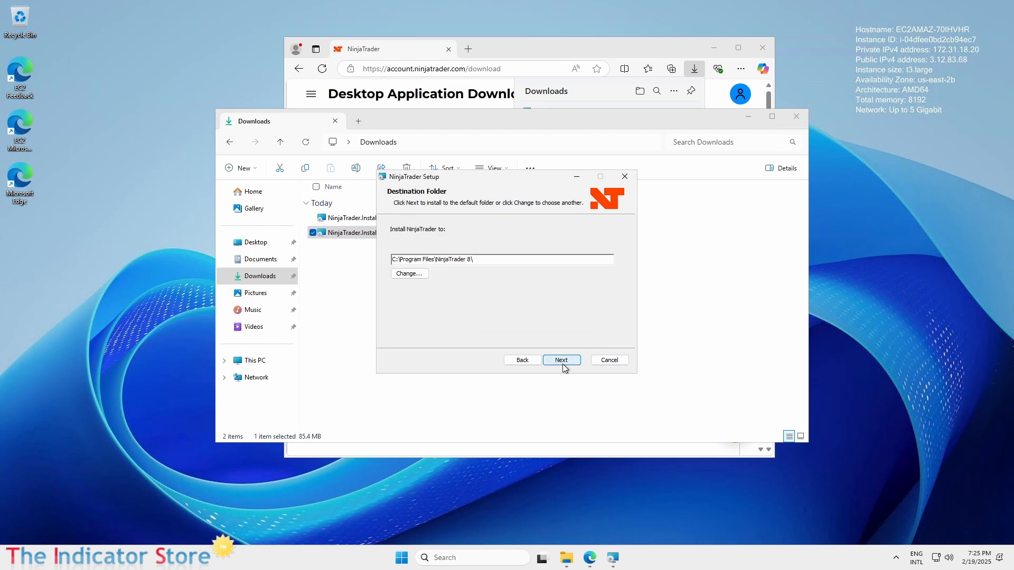
click(559, 360)
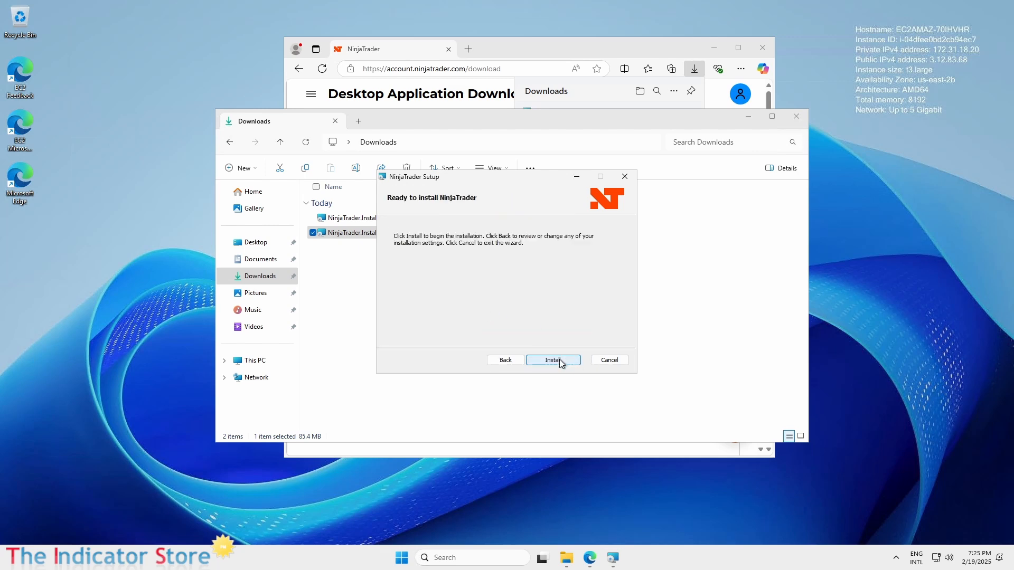
click(559, 359)
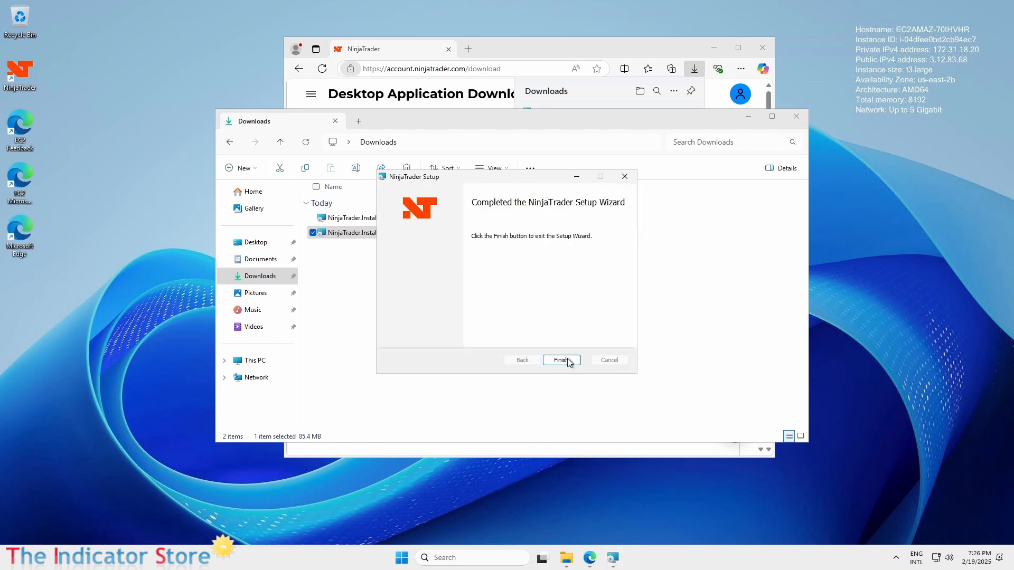
click(568, 360)
Step: Close the Downloads window and the browser's downloads list, and move the browser aside
click(795, 124)
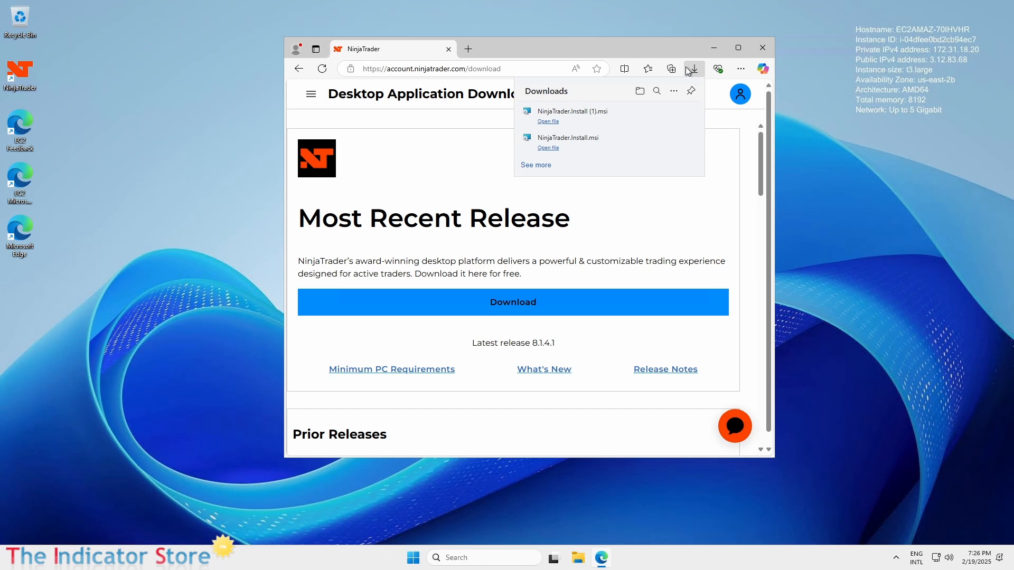
click(634, 49)
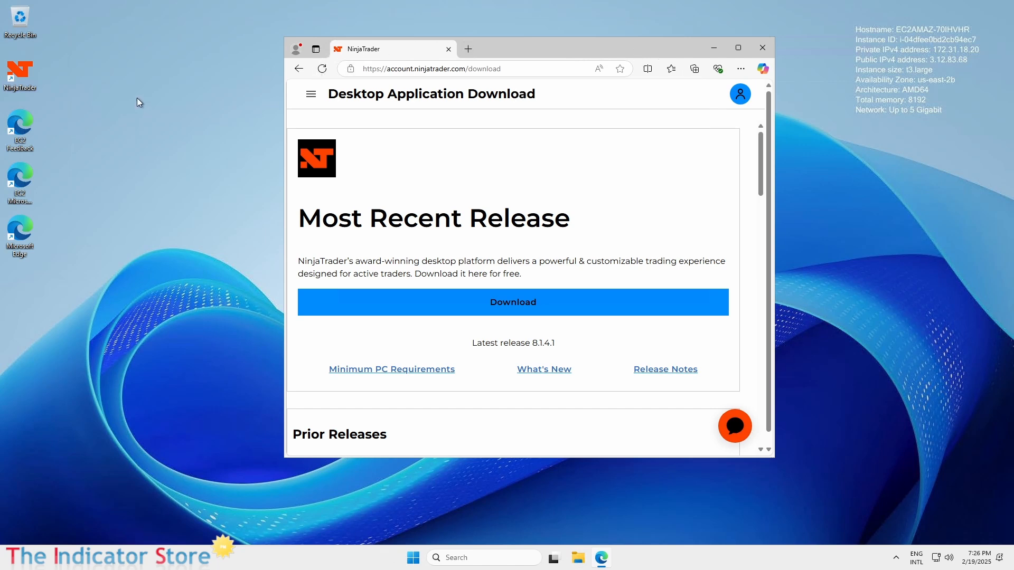
click(22, 78)
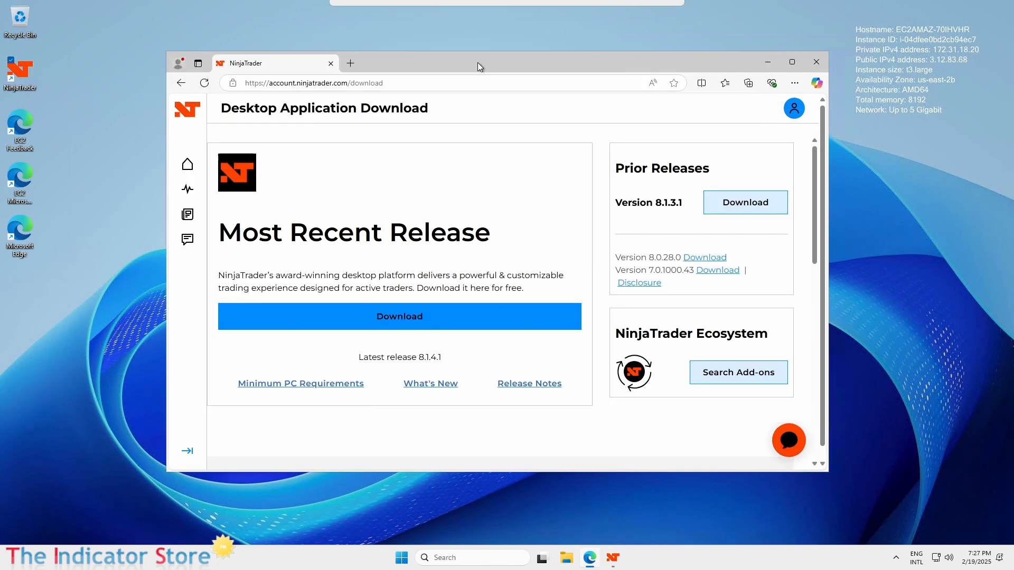
drag(478, 62, 959, 98)
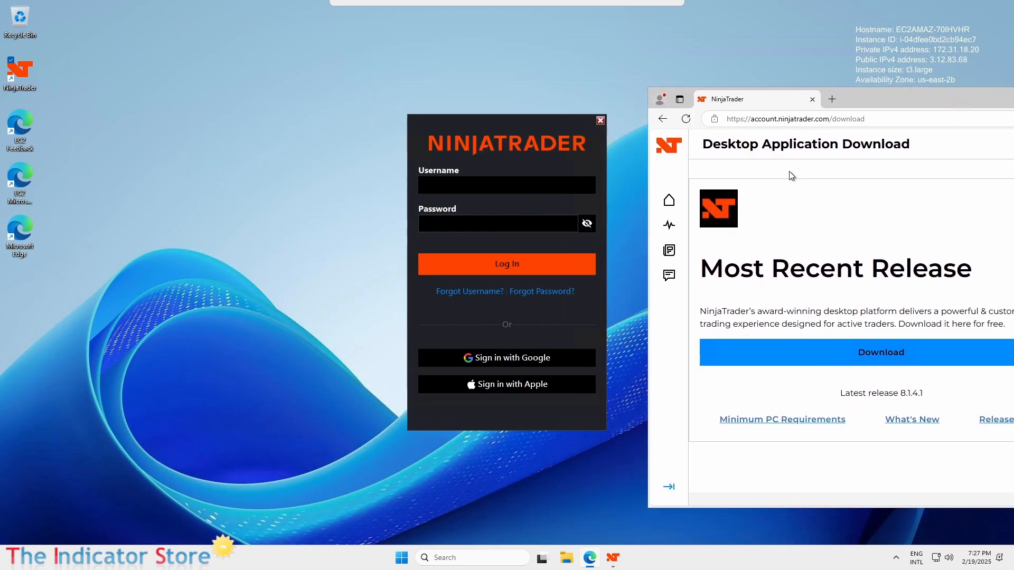
Step: Log in to NinjaTrader with the account's username and password, then launch Simulation mode
click(517, 185)
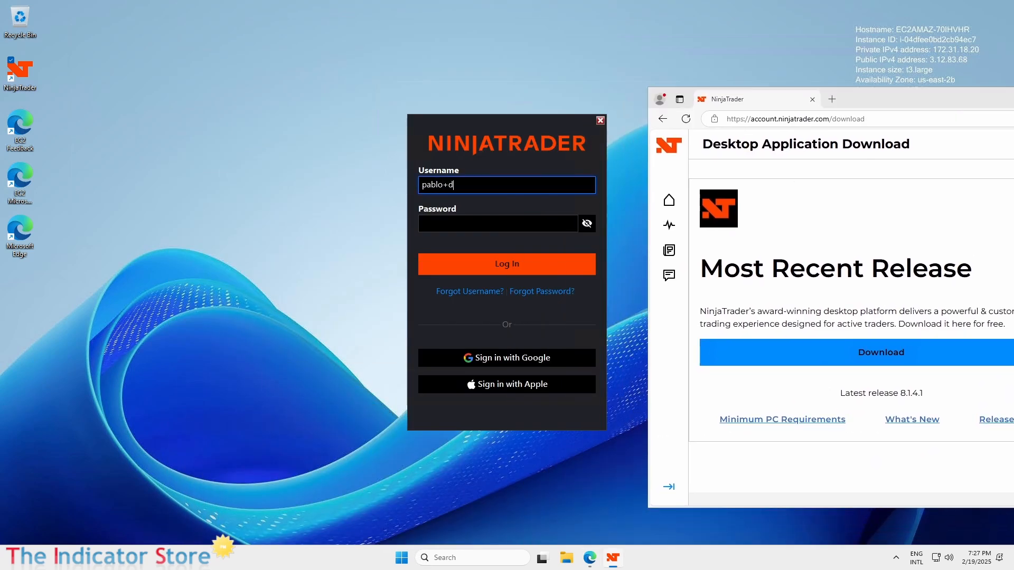
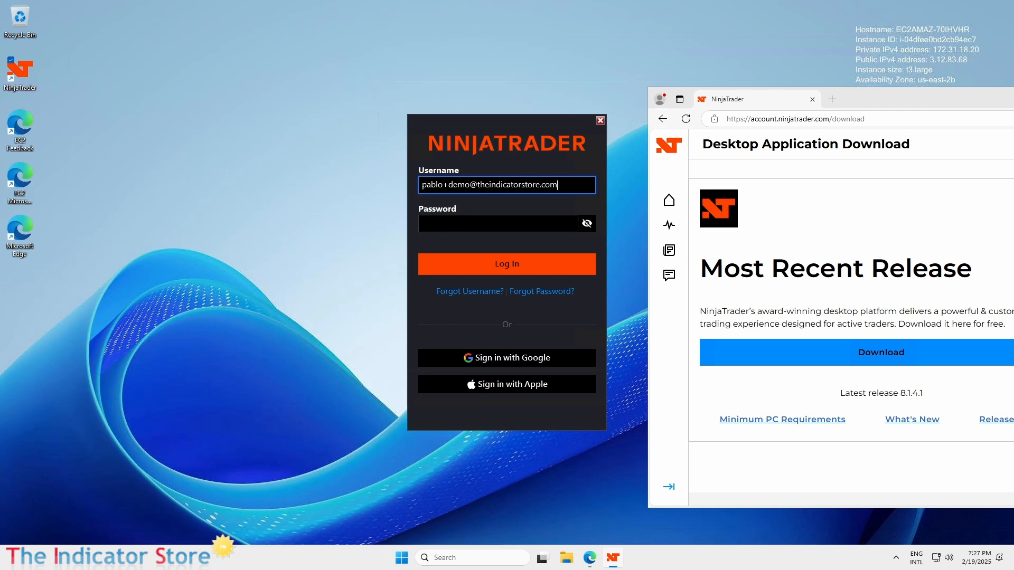
click(430, 220)
text(**********)
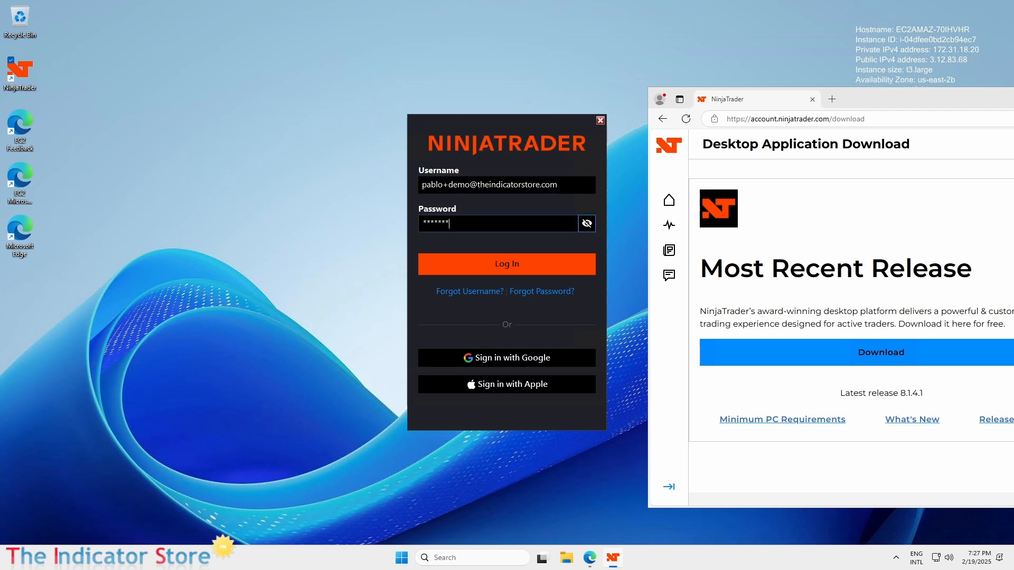
text(*)
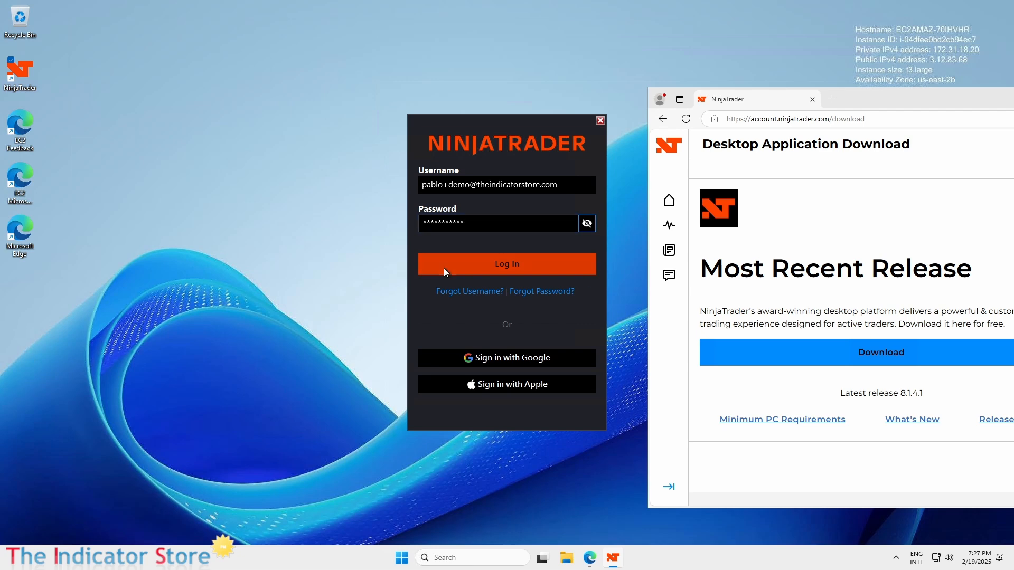
click(486, 263)
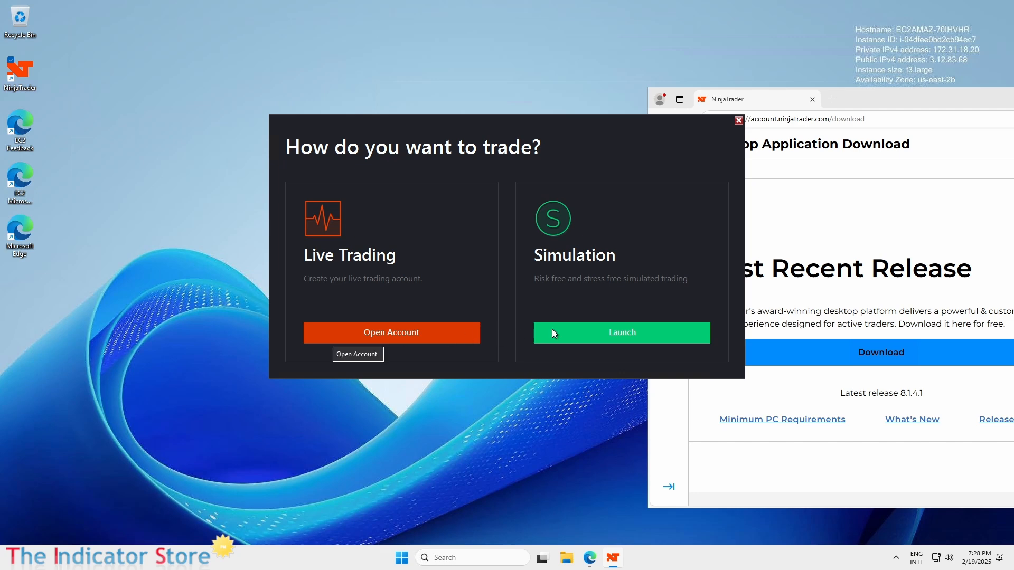
click(619, 338)
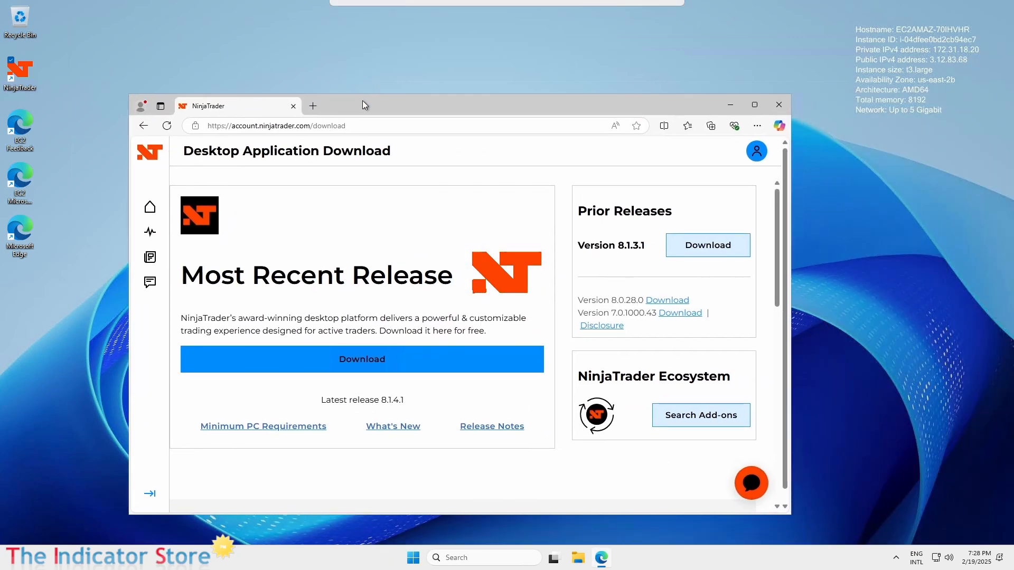
Step: Close the download-page browser and resize the Control Center and chart so they stack
click(759, 100)
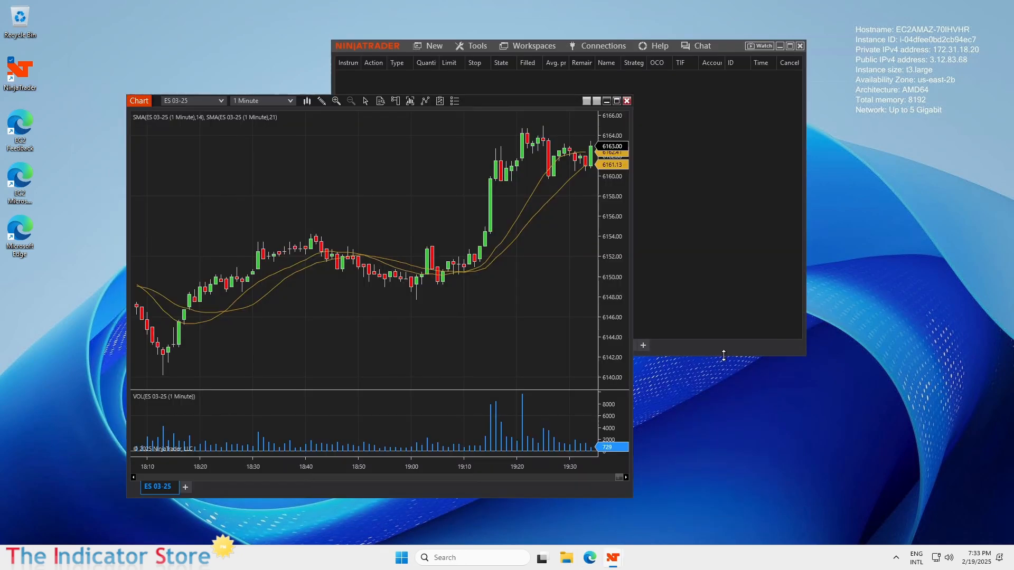
drag(723, 356, 725, 127)
click(138, 96)
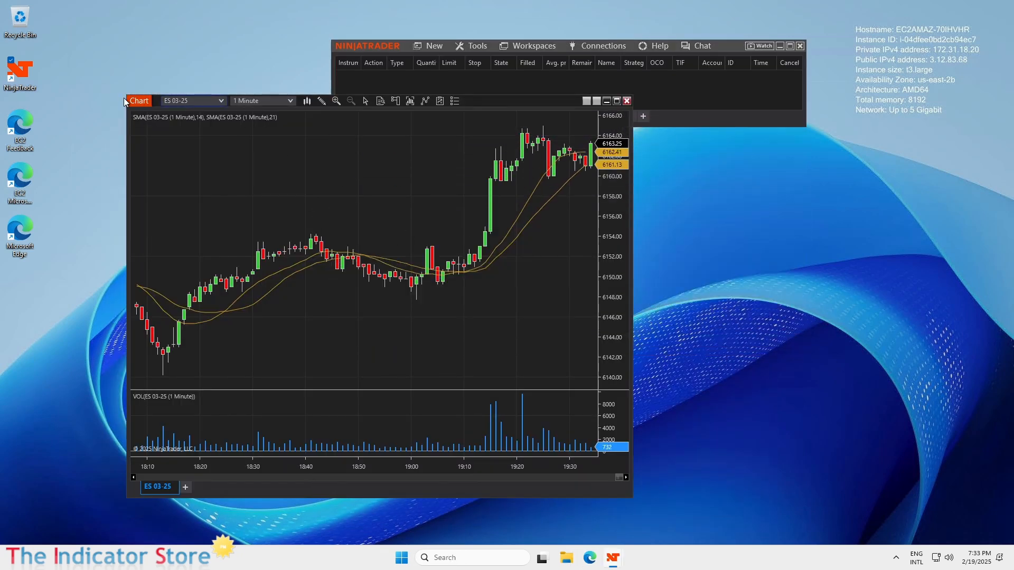
drag(139, 96, 140, 161)
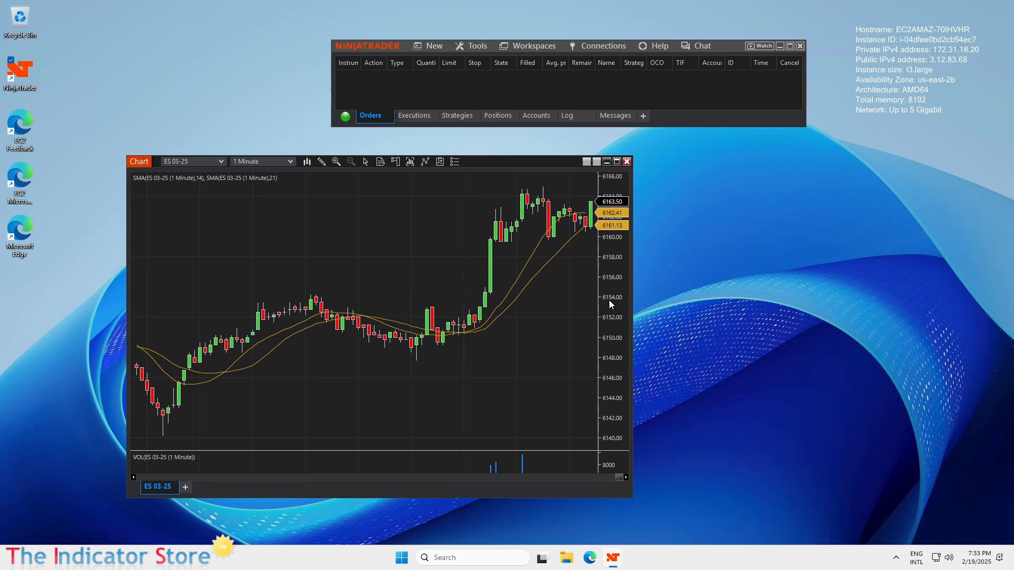
Step: Show the Chart Trader order panel on the ES 03-25 chart, keeping the same account
click(398, 163)
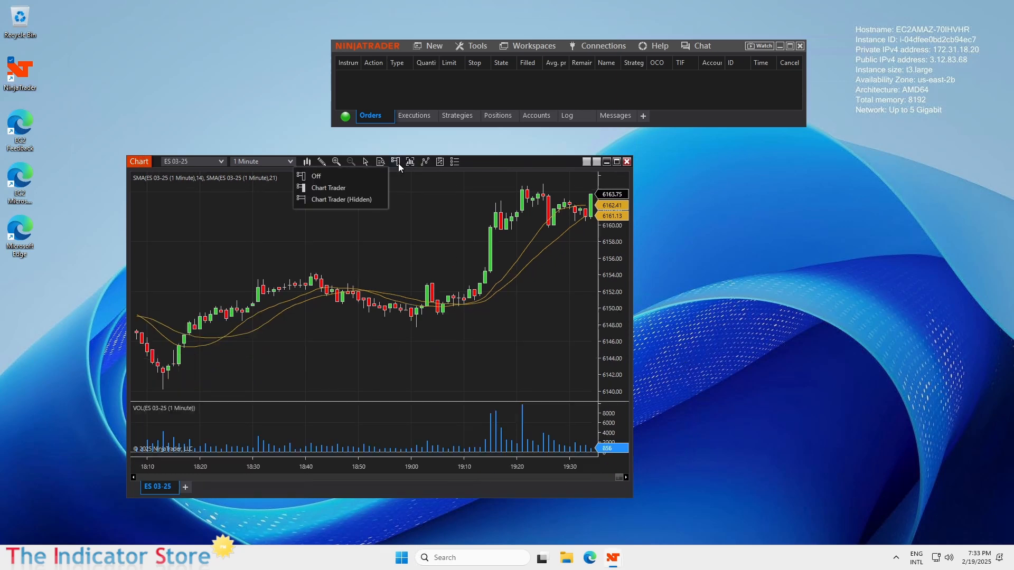
click(356, 192)
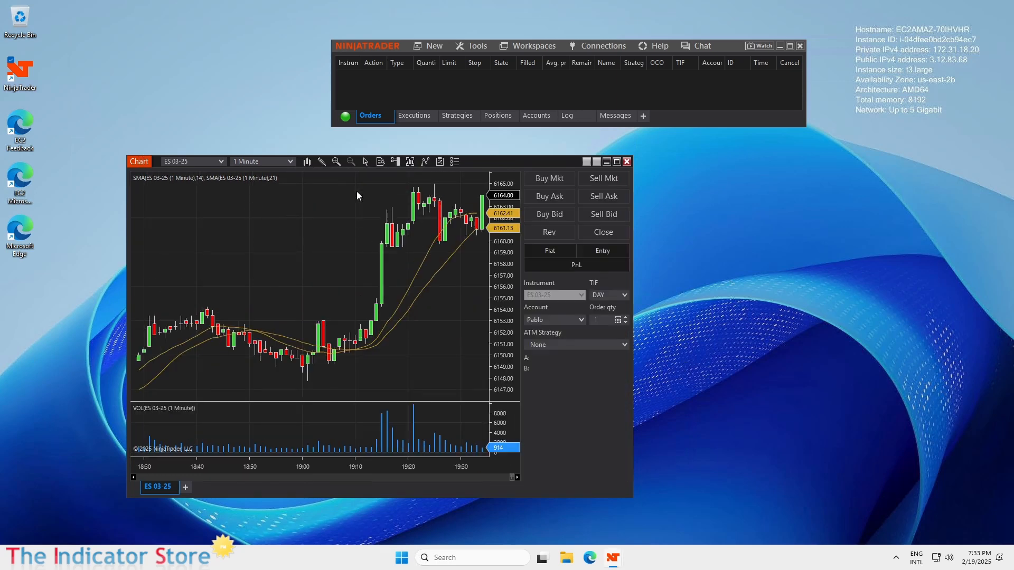
click(583, 321)
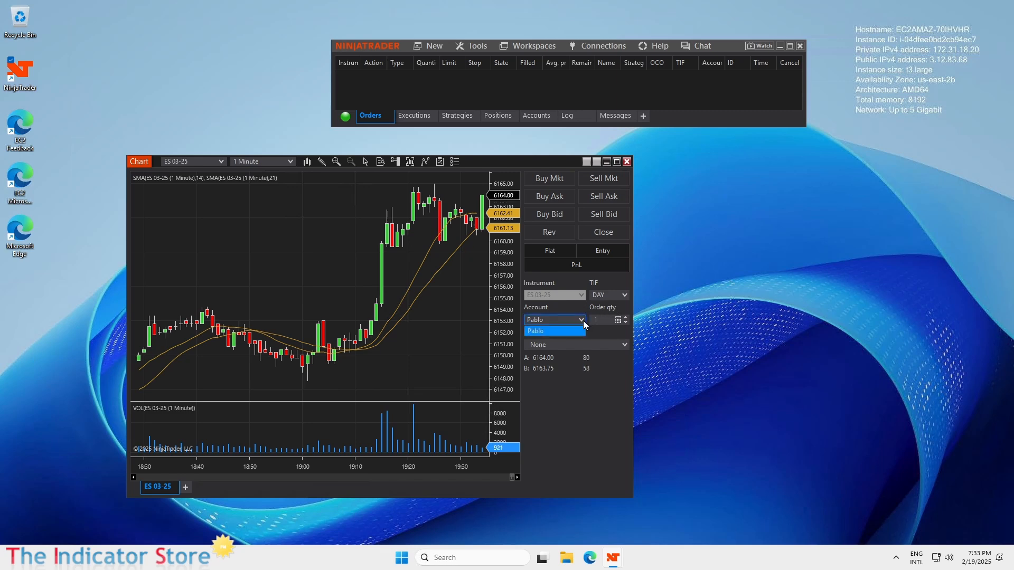
click(583, 321)
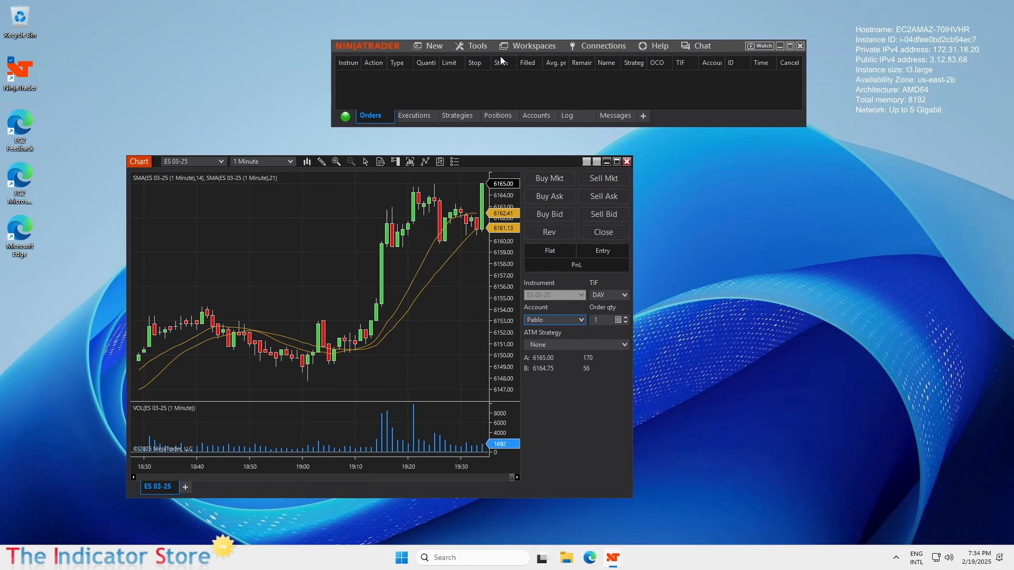
Step: Open Tools > Remove NinjaScript Assembly in the remote NinjaTrader
click(477, 48)
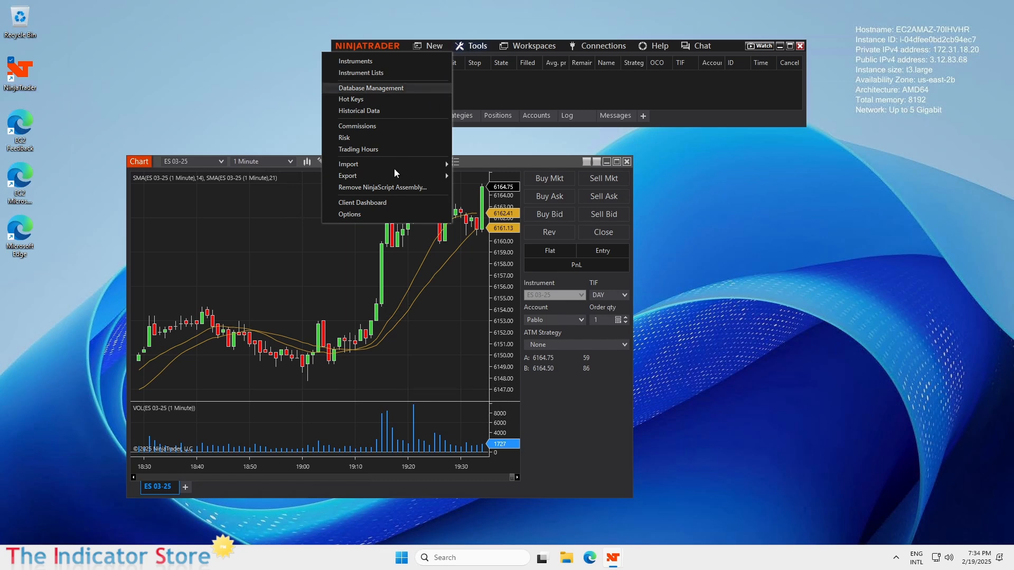
click(369, 188)
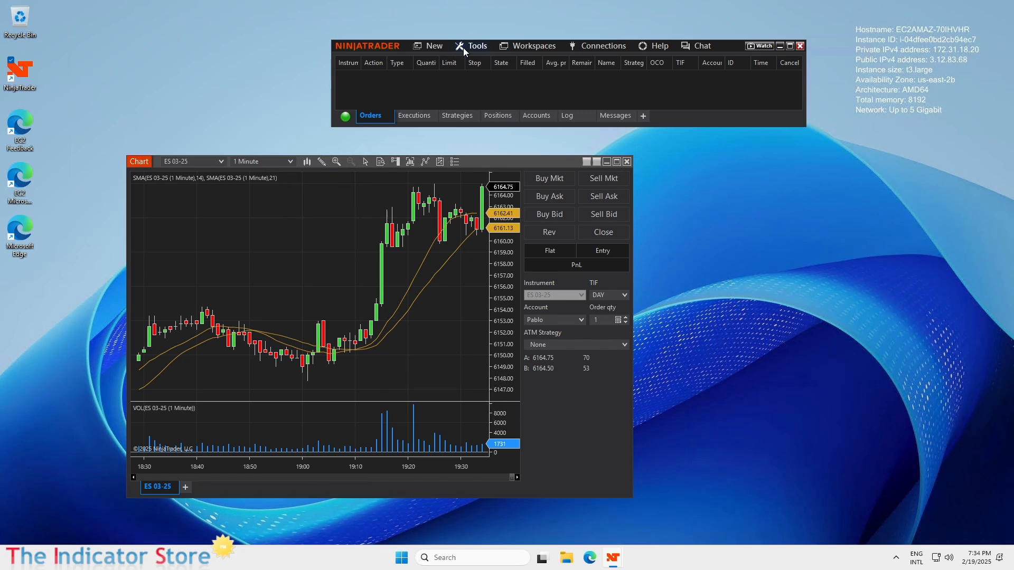
Step: Restore the remote session to a window and launch NinjaTrader on the local computer
mouse_move(419, 2)
double_click(554, 6)
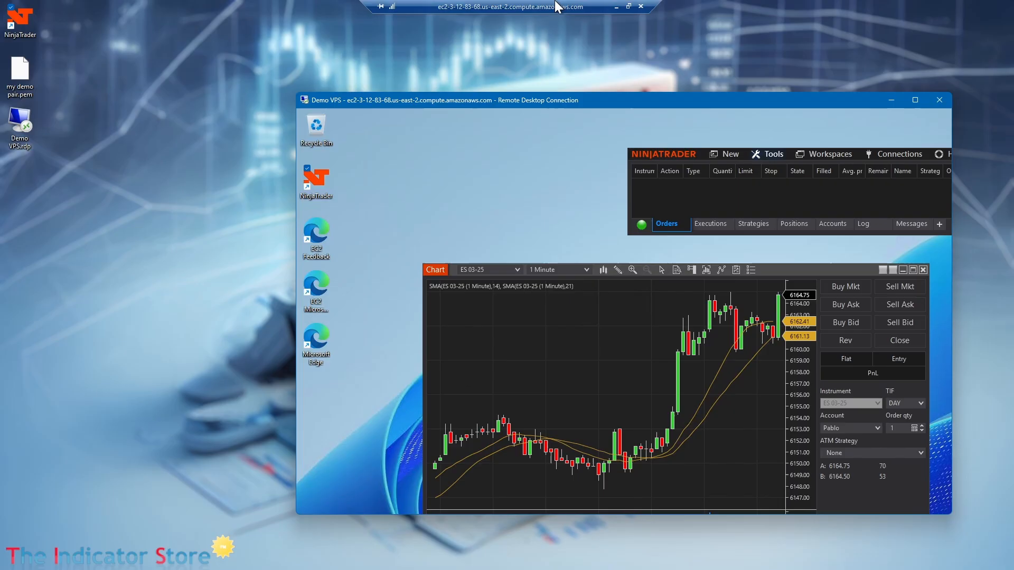
drag(710, 100, 727, 66)
click(24, 23)
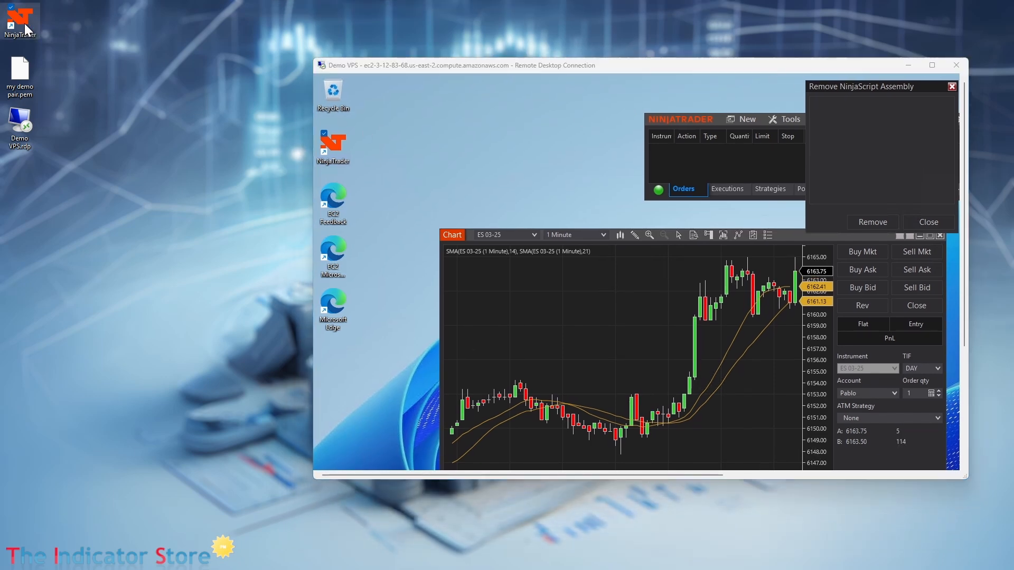
double_click(24, 24)
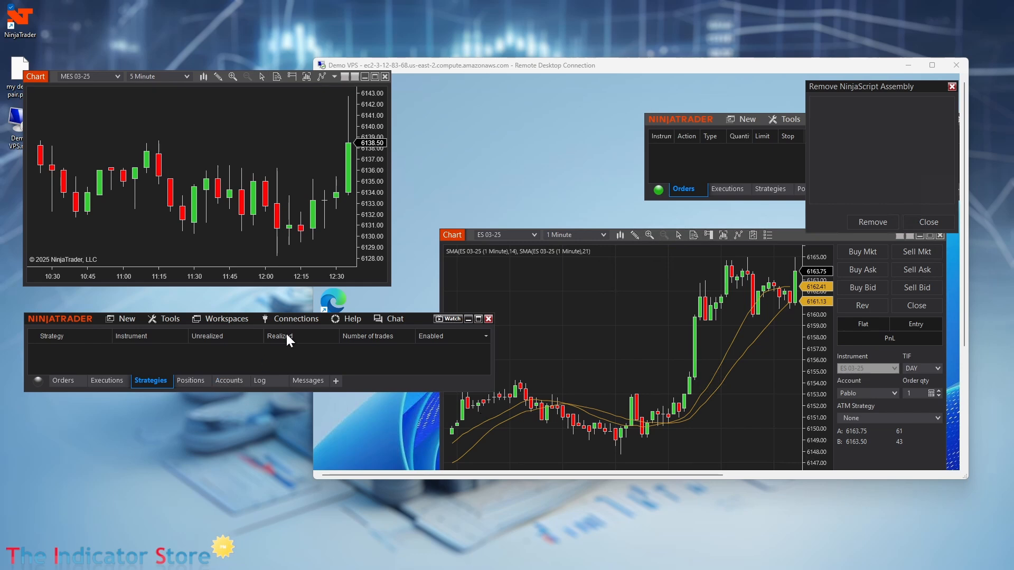
drag(423, 320, 428, 486)
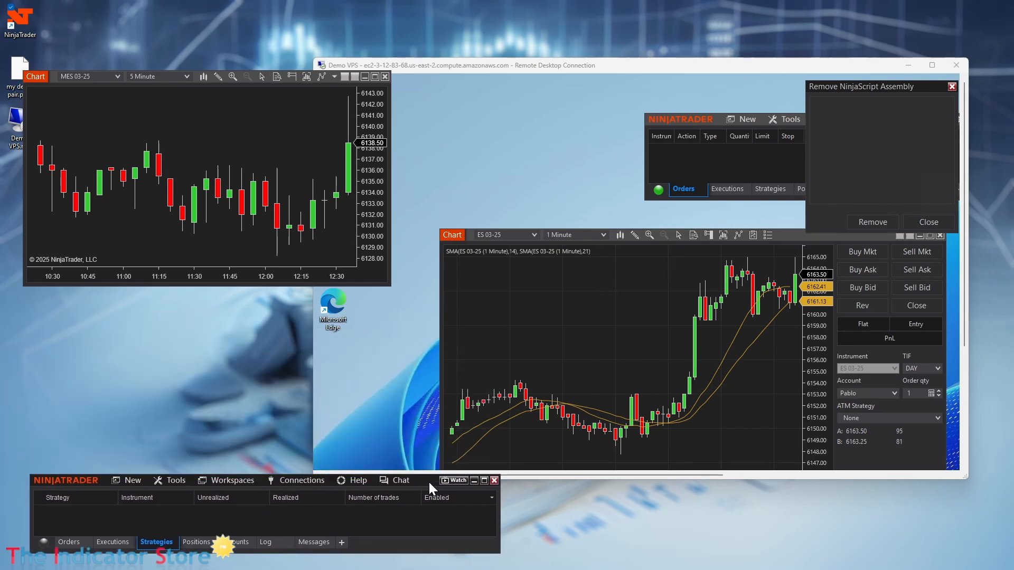
Step: Add TIS_ATR_Trend from _The_Indicator_Store to the MES 03-25 chart's indicators
right_click(251, 117)
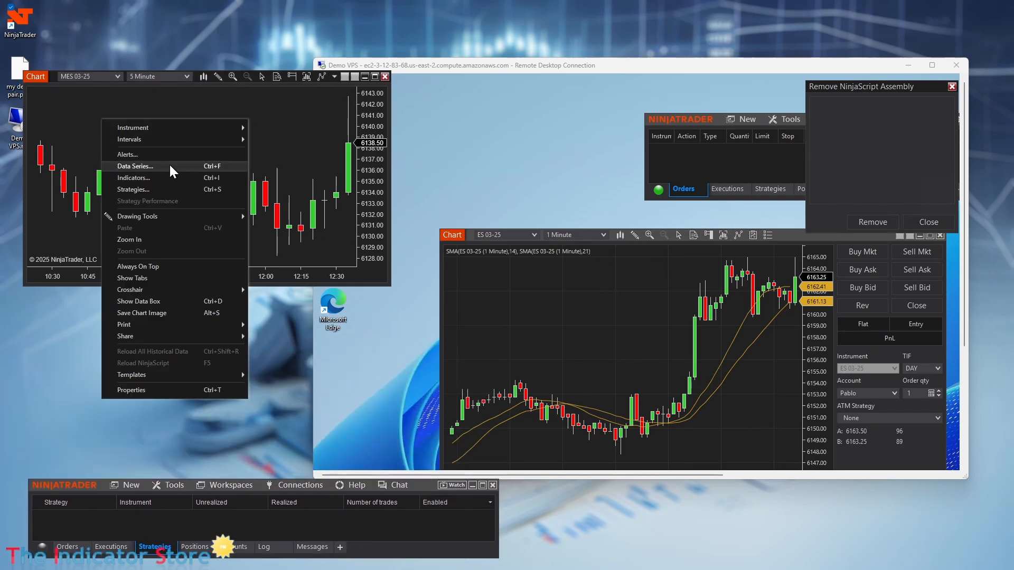
click(163, 177)
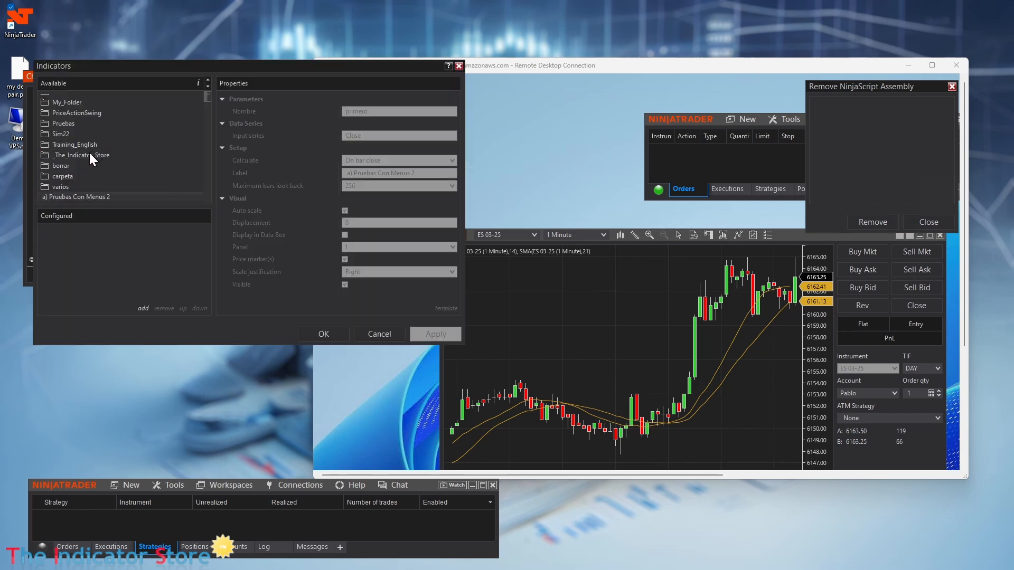
double_click(88, 155)
scroll(126, 174, down, 5)
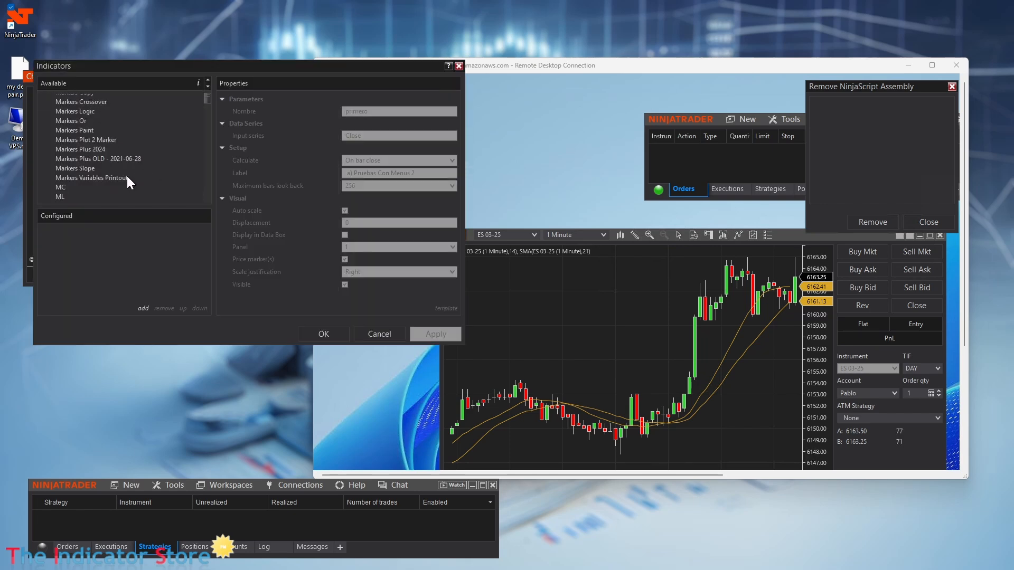
scroll(126, 175, down, 4)
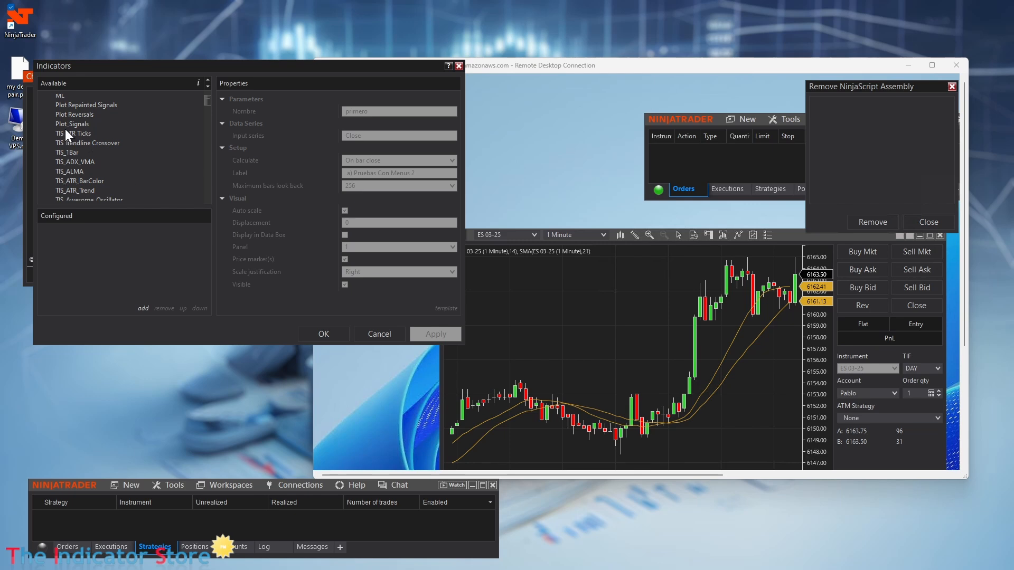
double_click(89, 190)
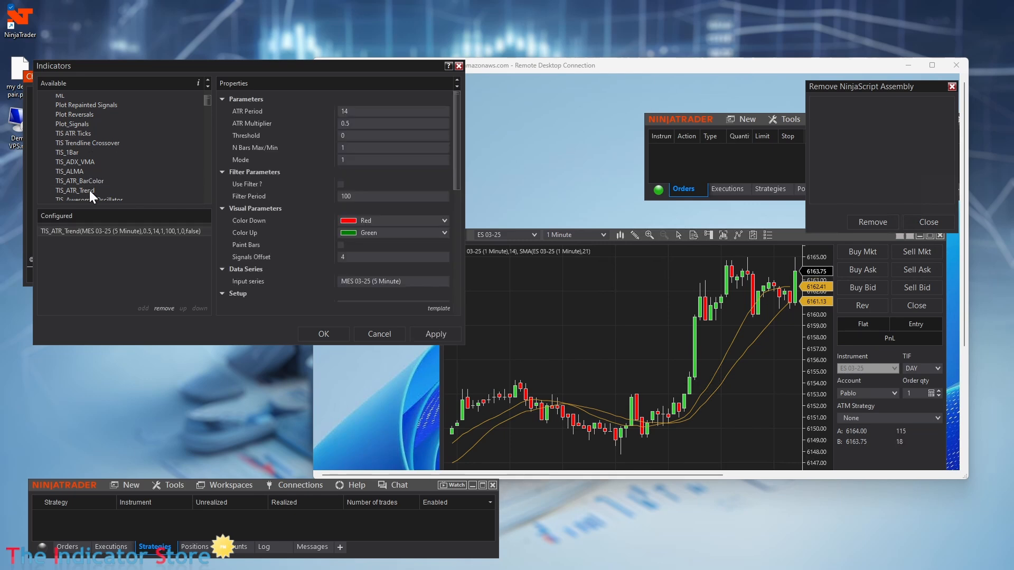
click(341, 335)
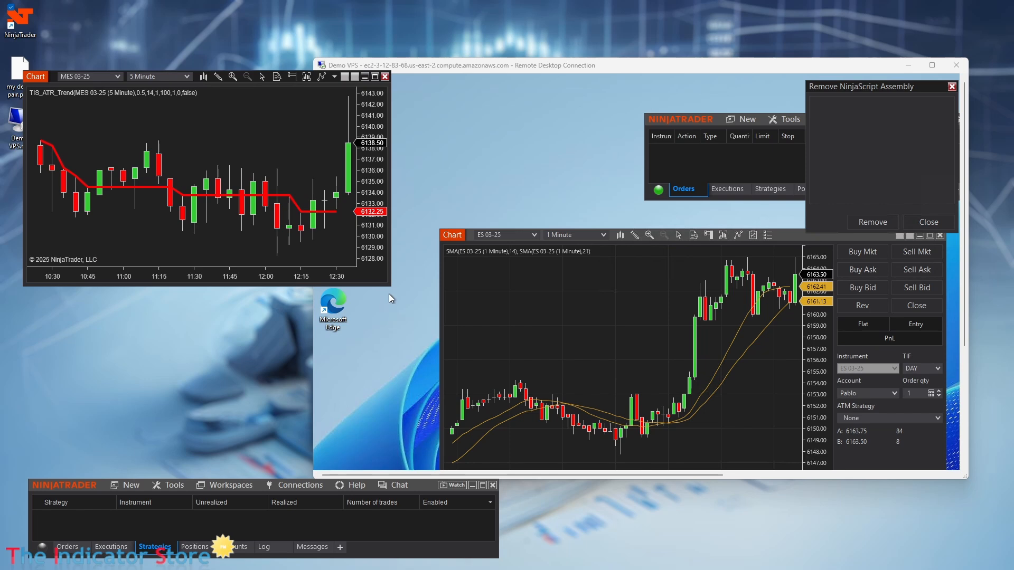
Step: Enlarge the local MES chart window, then maximize the Remote Desktop session again
drag(390, 286, 402, 395)
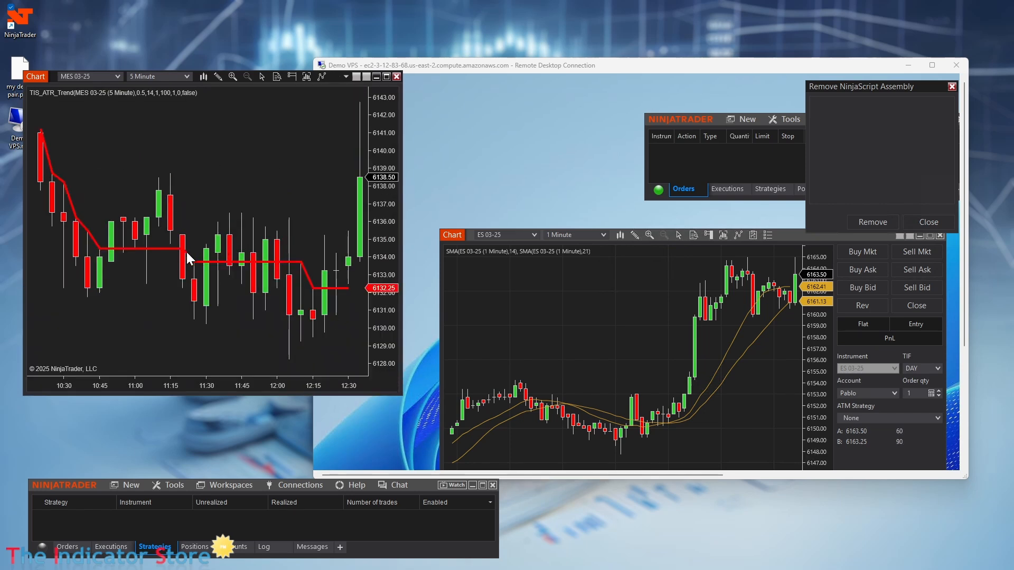
click(635, 319)
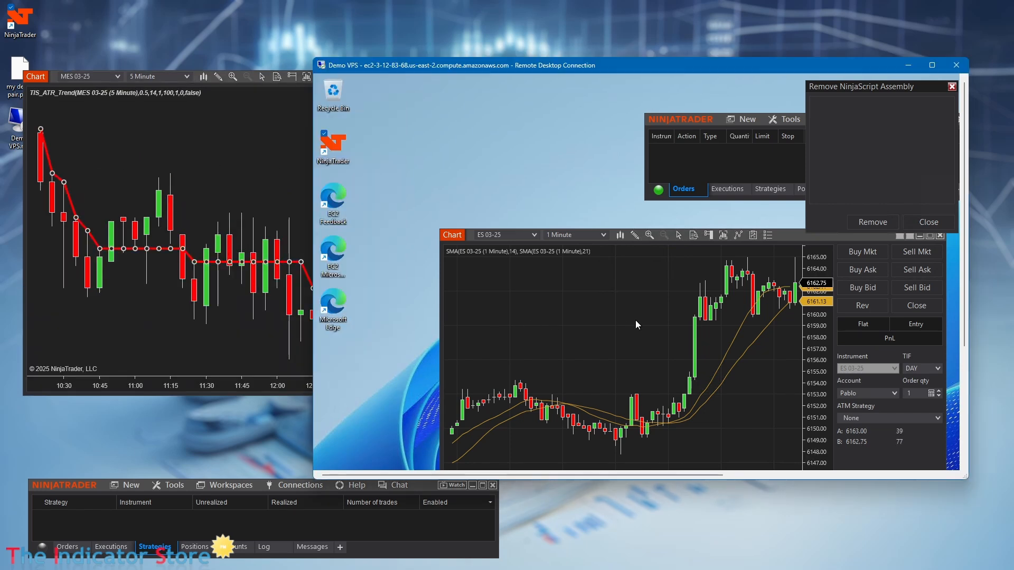
click(224, 169)
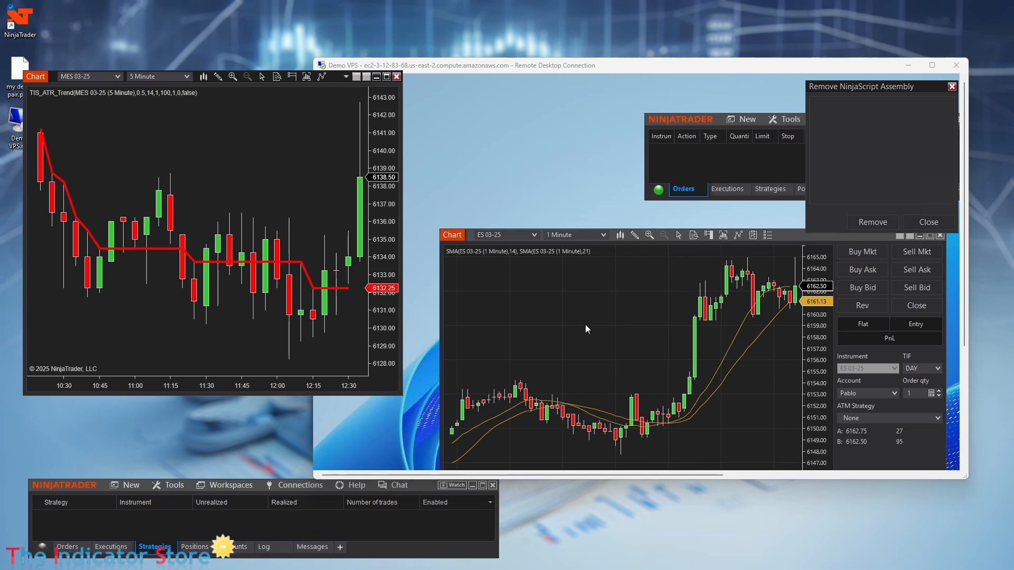
click(708, 119)
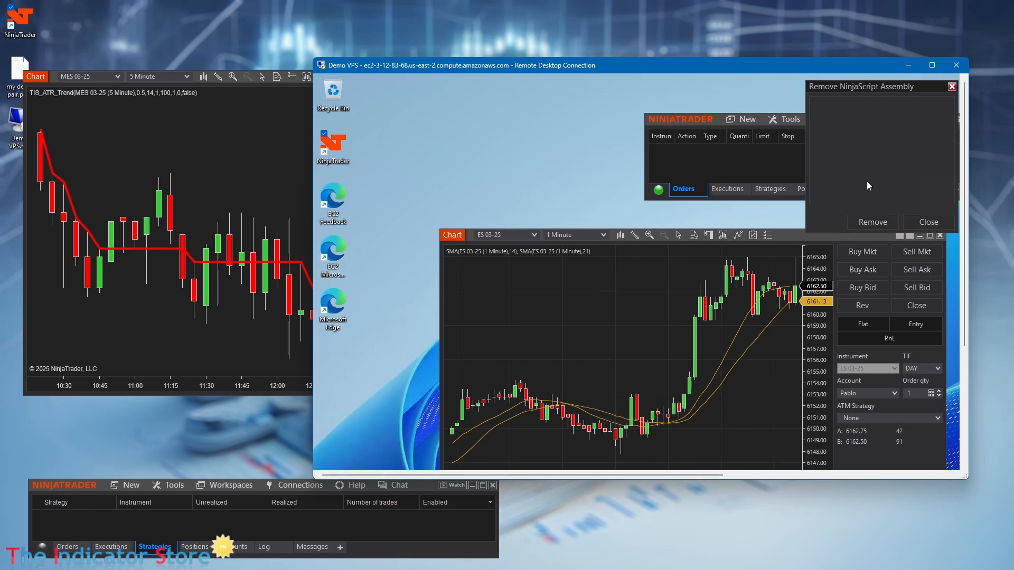
double_click(876, 68)
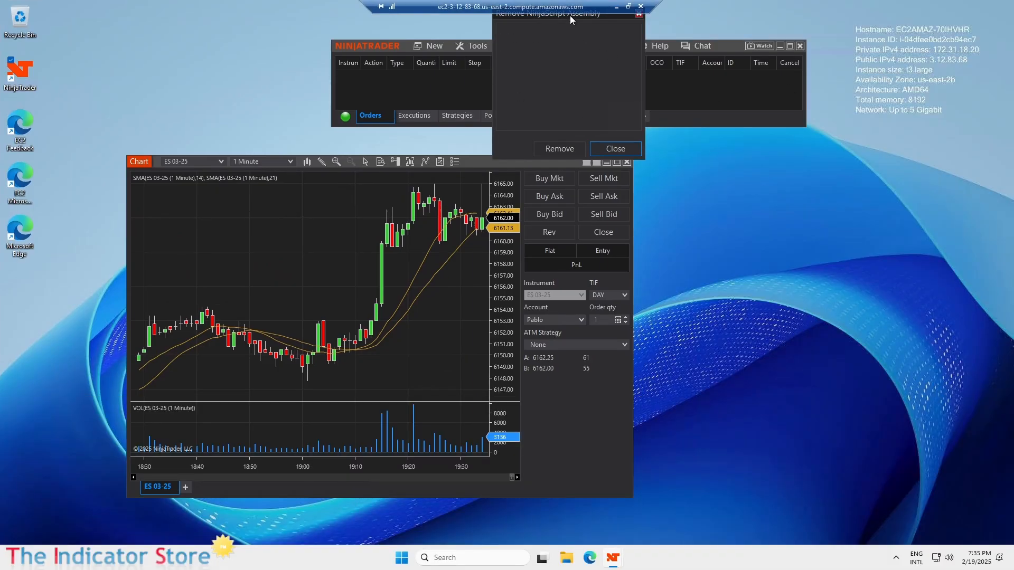
Step: Close the Remove NinjaScript Assembly window and take the remote session out of full screen
drag(569, 15, 623, 33)
click(681, 168)
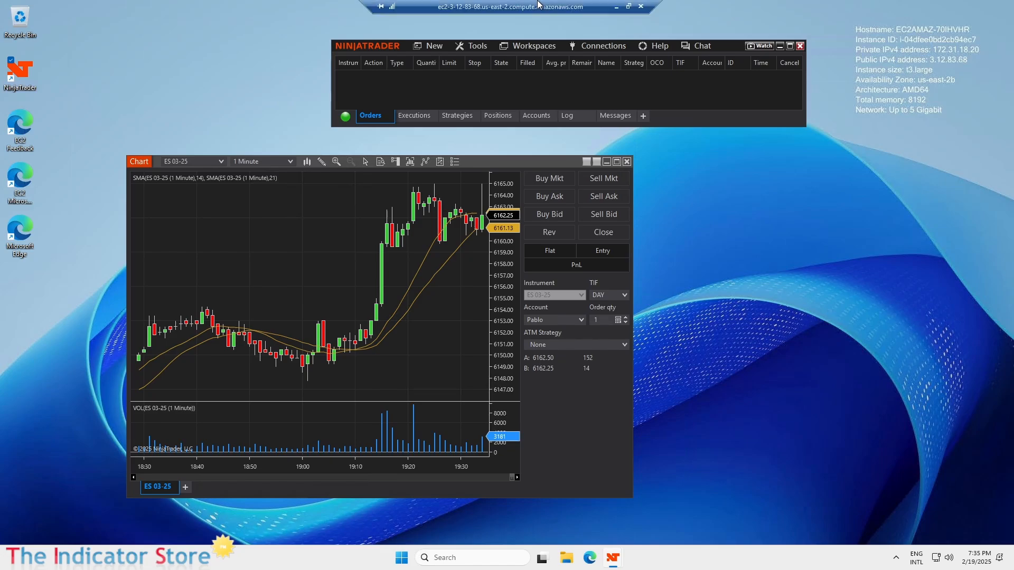
double_click(538, 4)
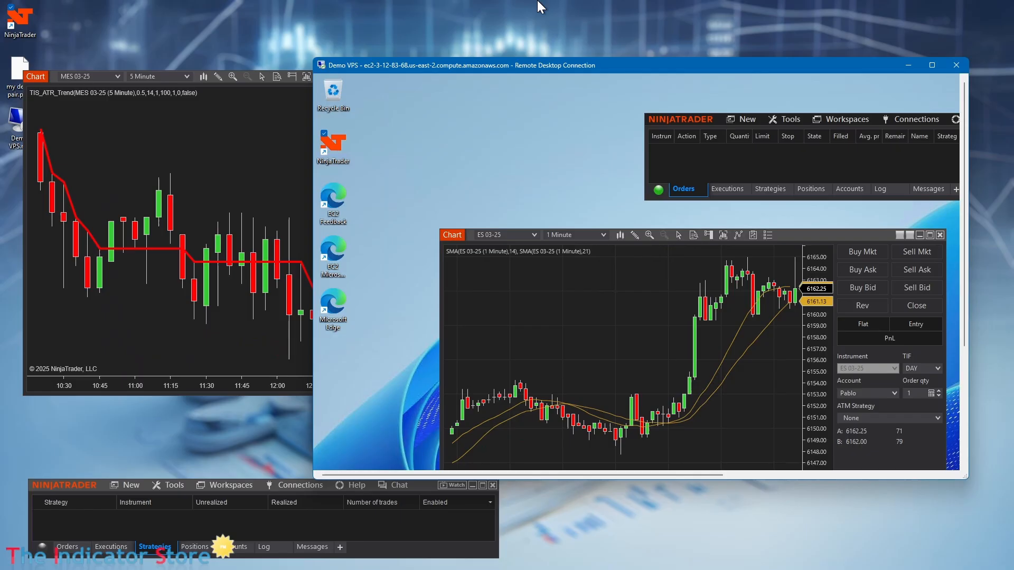
Step: Check the remote Tools import options, then bring the local MES chart to the front
click(785, 121)
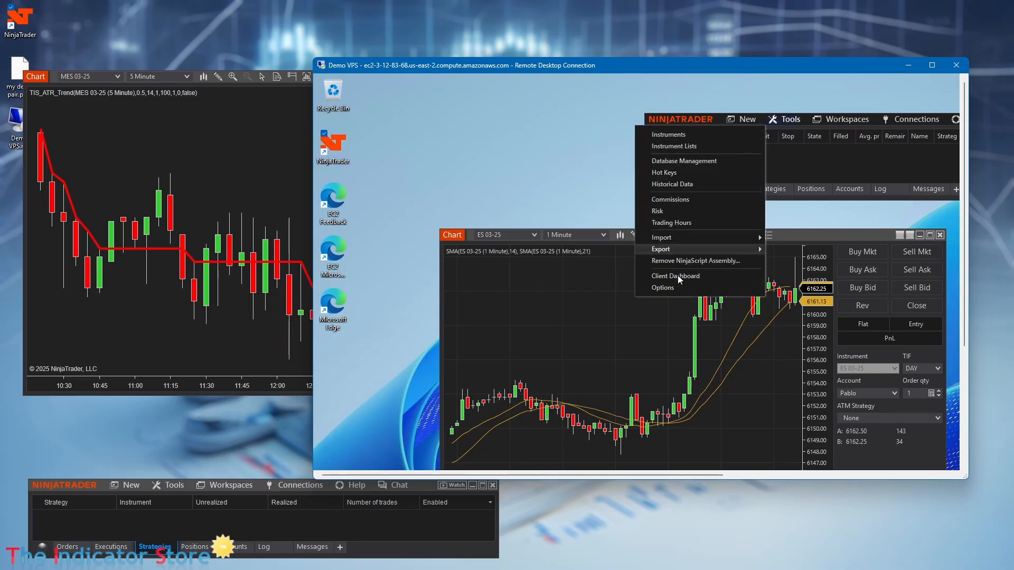
mouse_move(682, 238)
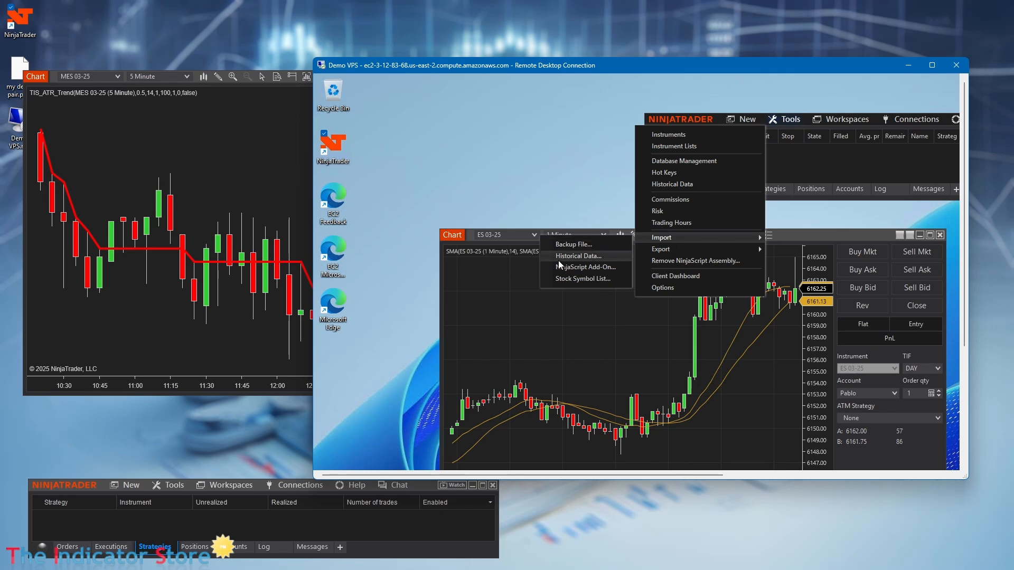
click(543, 186)
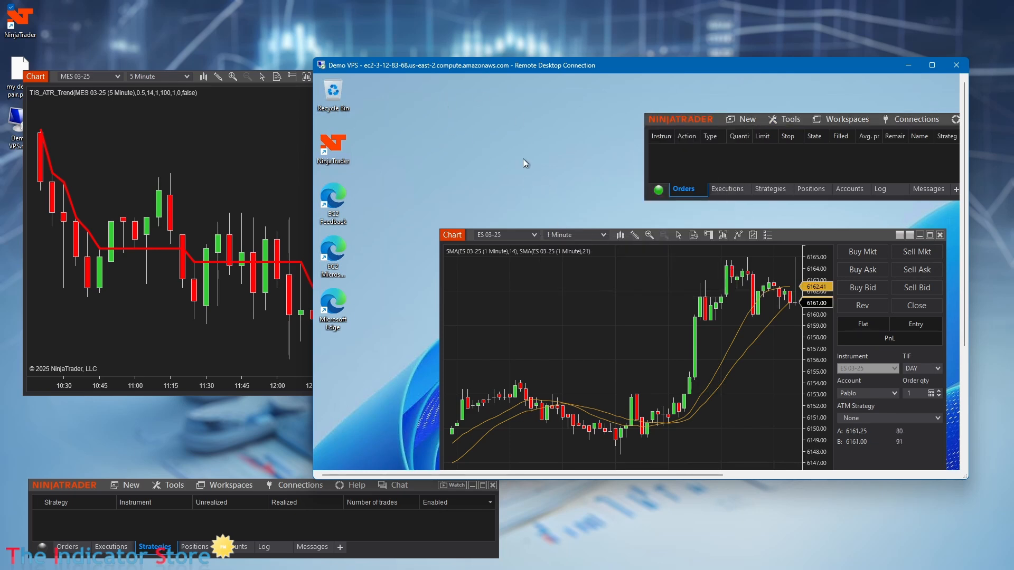
click(239, 12)
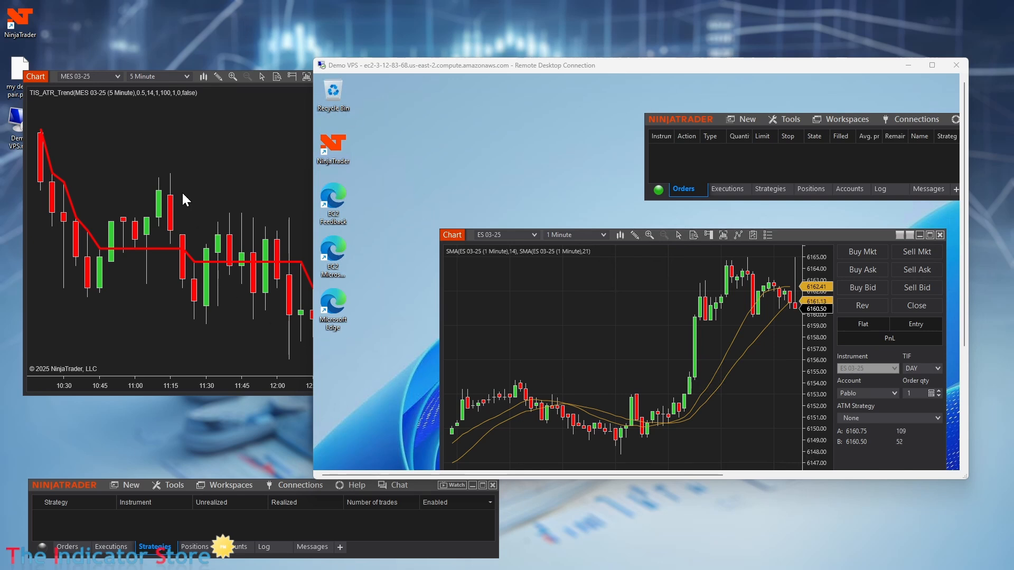
click(213, 149)
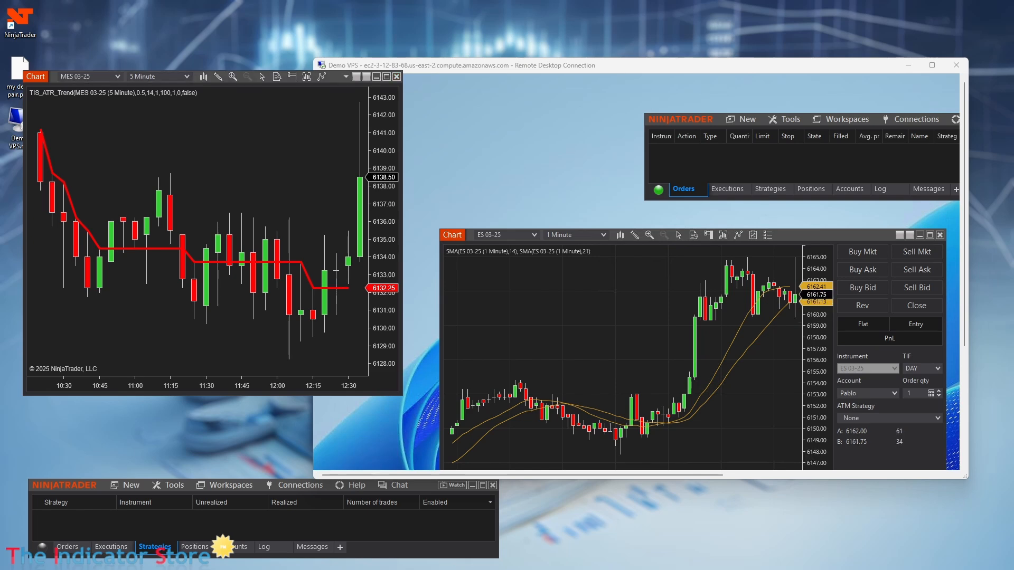
Step: Place the indicator zip on the local desktop and try dragging it into the remote session
drag(1006, 260, 147, 426)
drag(53, 430, 47, 433)
drag(688, 67, 795, 51)
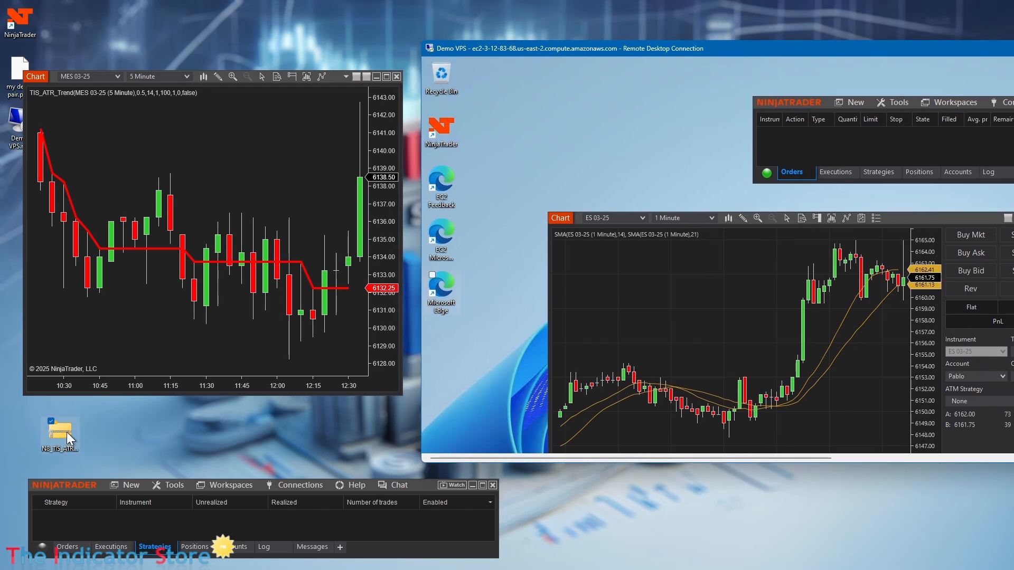
mouse_move(67, 432)
mouse_down()
mouse_move(139, 452)
mouse_move(327, 431)
mouse_move(488, 377)
mouse_move(219, 439)
mouse_move(74, 433)
mouse_up()
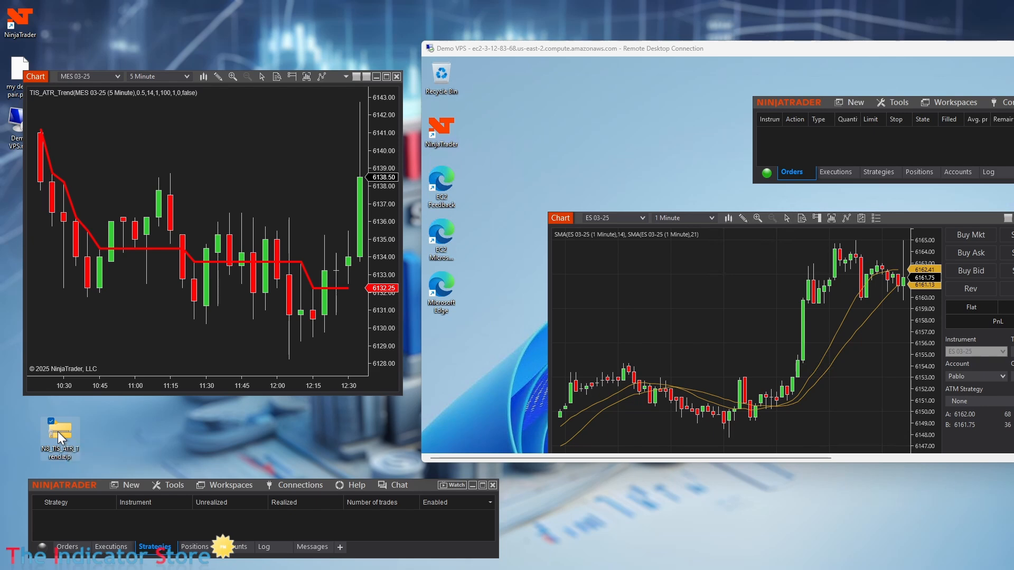
Step: Copy the local N8_TIS_ATR_Trend zip and paste it onto the remote desktop
right_click(59, 432)
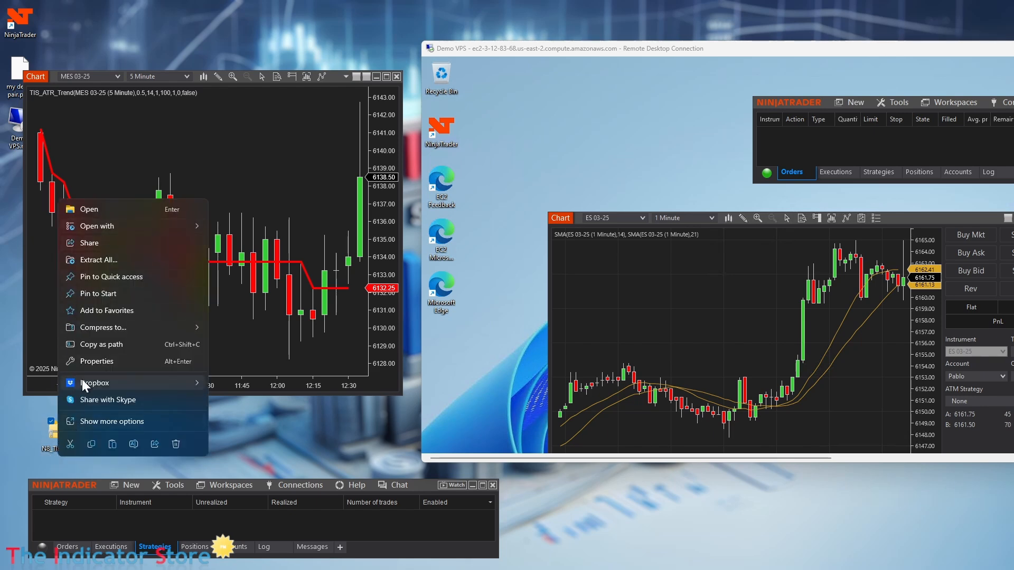
click(92, 444)
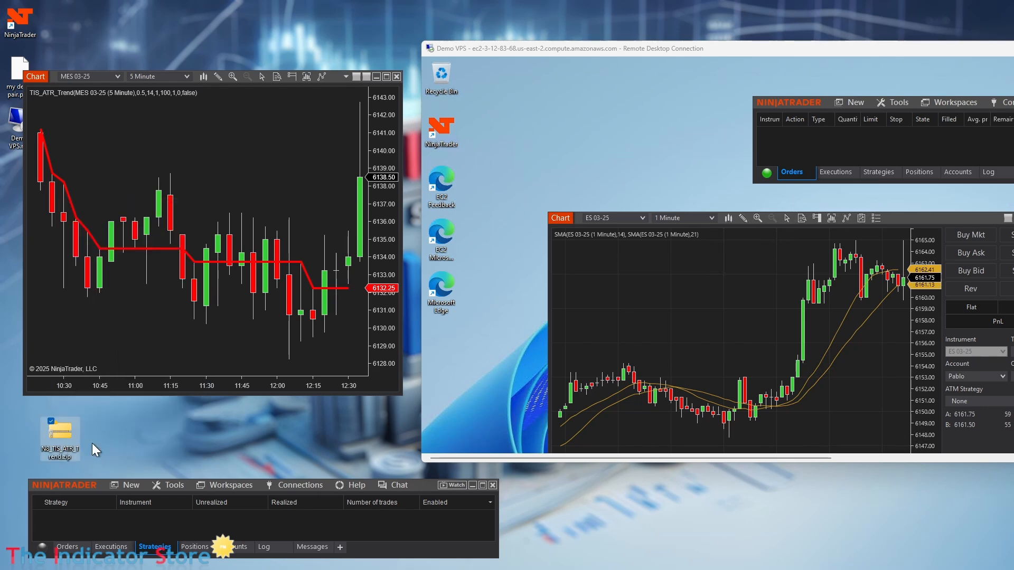
click(558, 129)
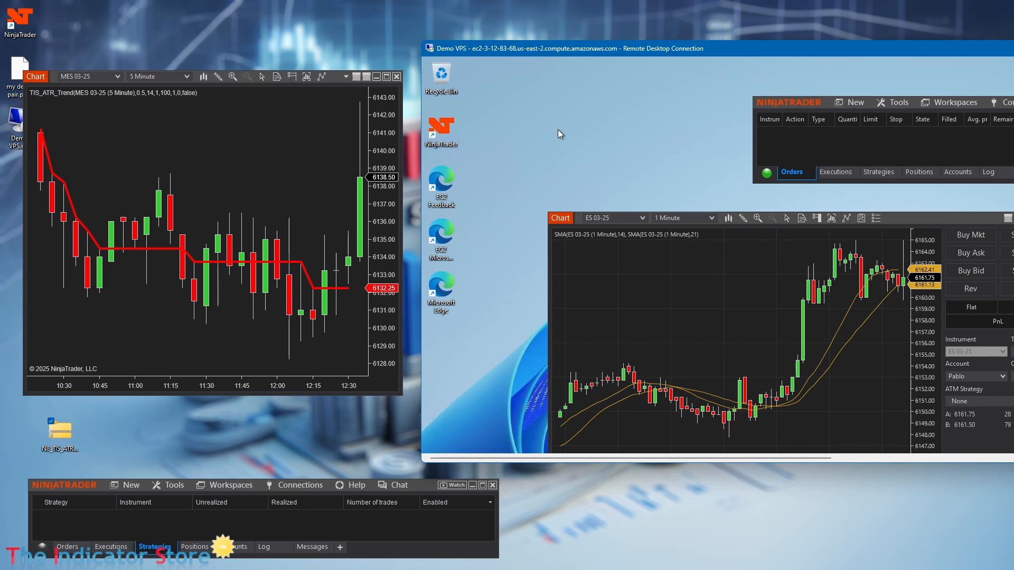
right_click(560, 133)
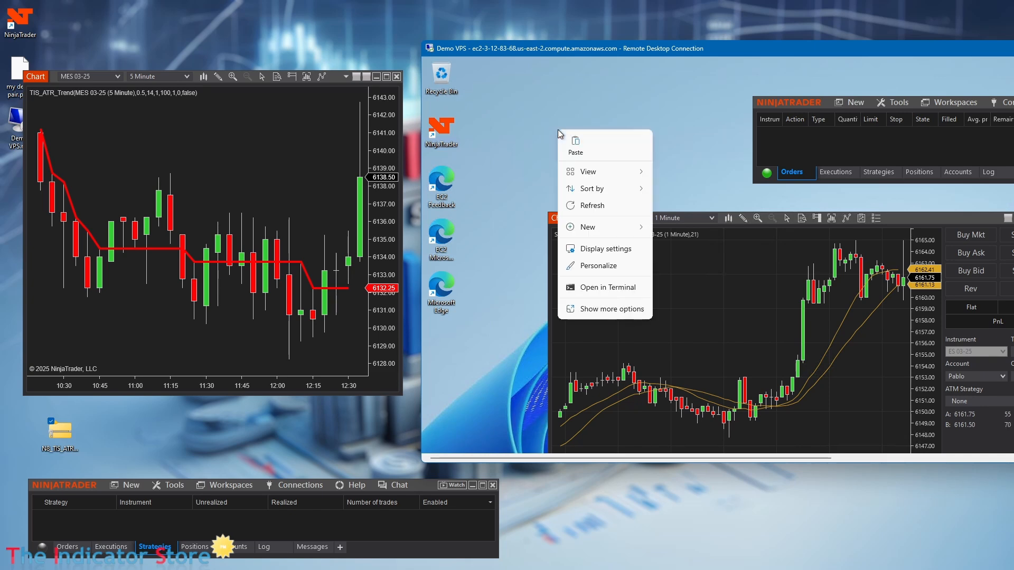
click(579, 146)
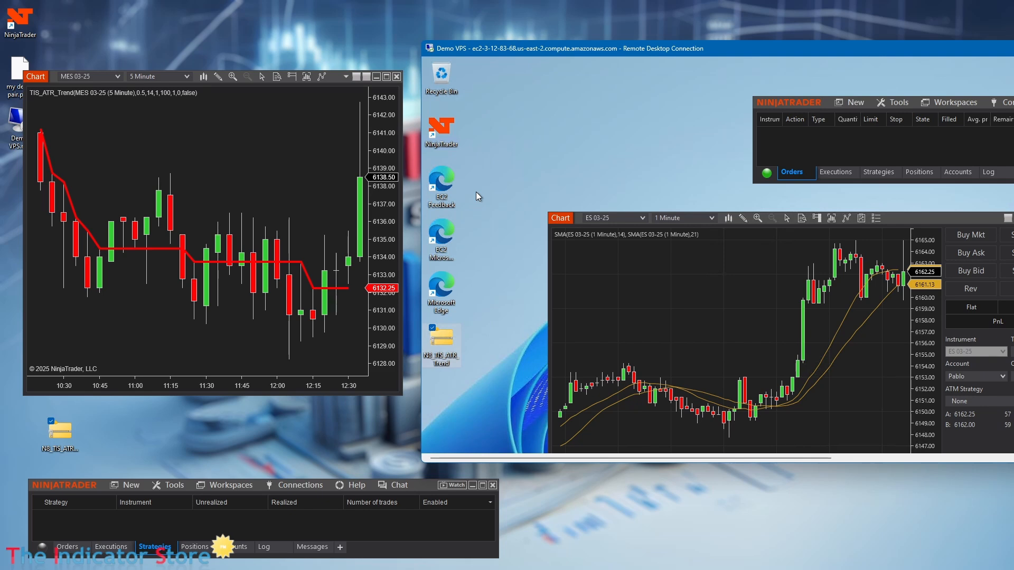
Step: Recentre the remote window and Control Center, then check the pasted zip's details
click(442, 185)
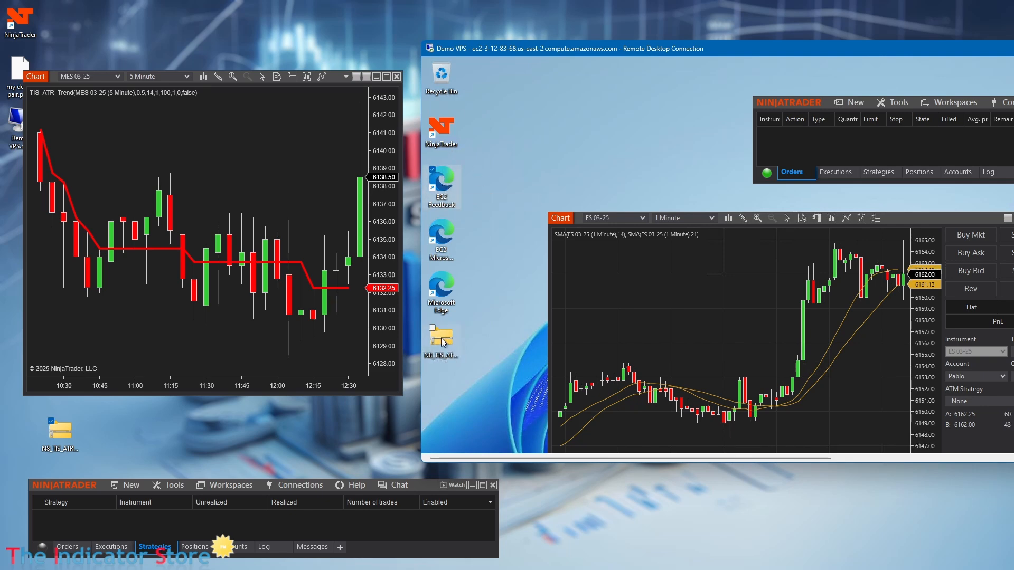
drag(779, 50, 574, 59)
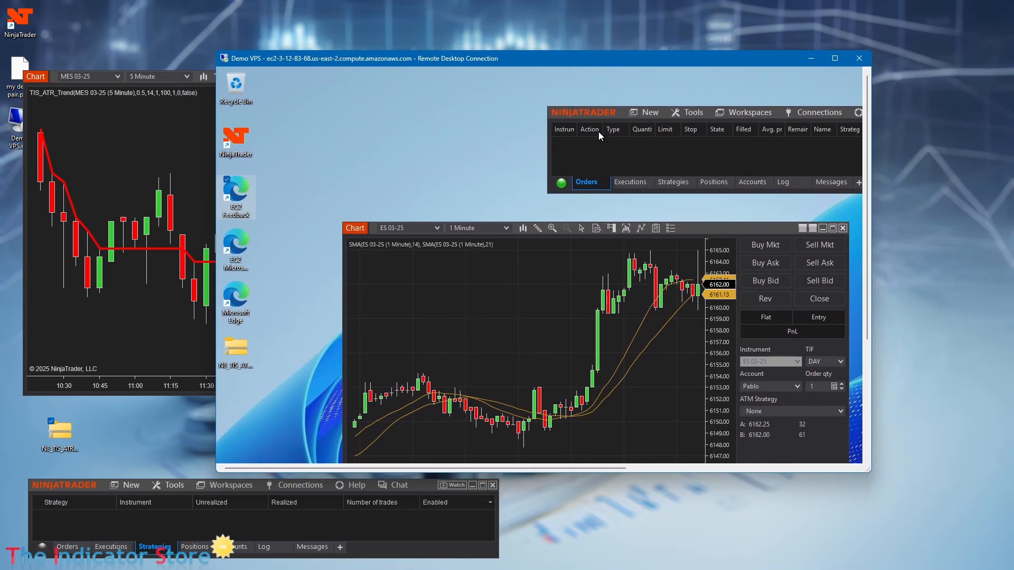
drag(594, 113, 439, 108)
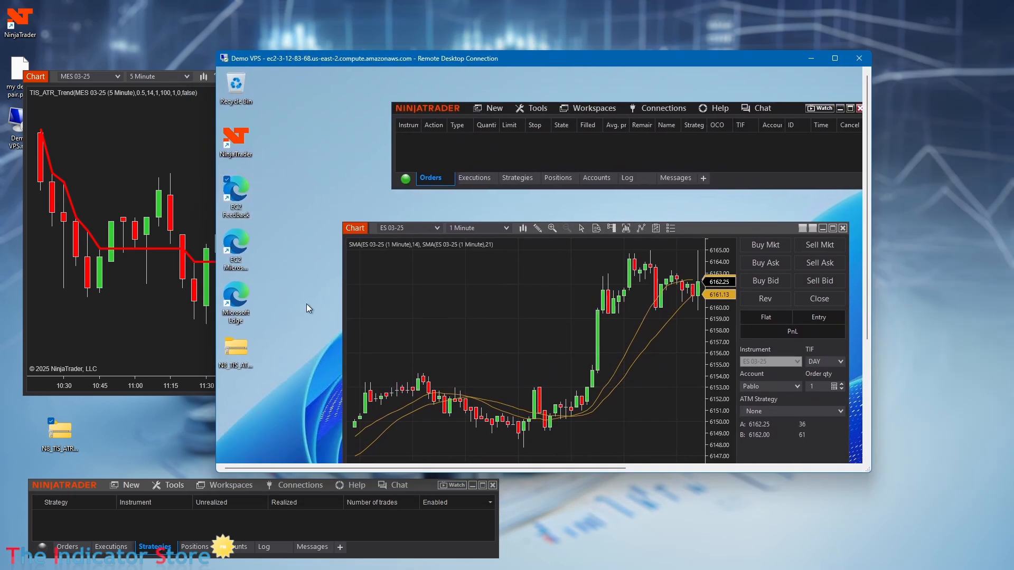
click(228, 353)
click(75, 485)
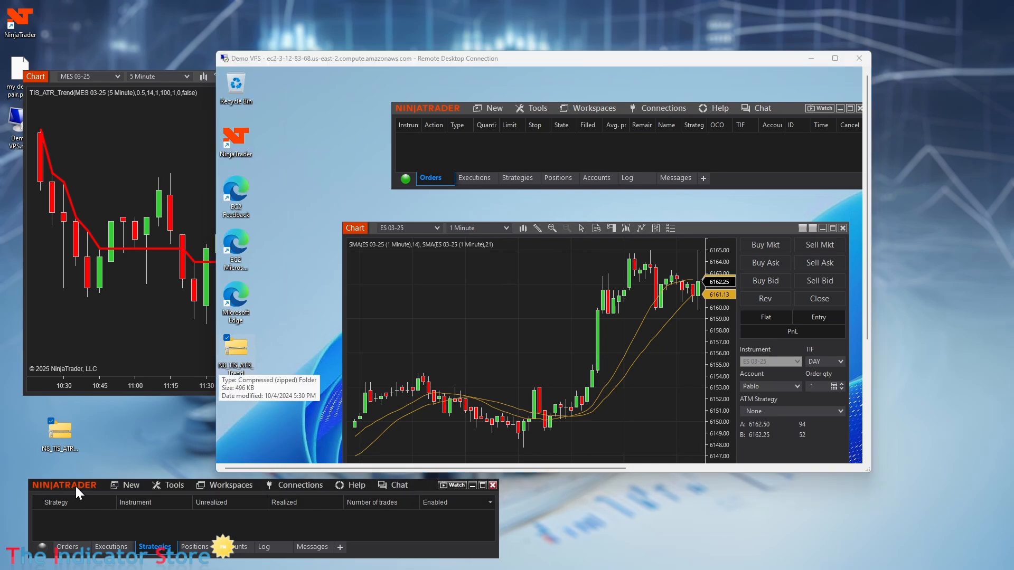
Step: Import the N8_TIS_ATR_Trend zip from Desktop via Tools > Import > NinjaScript Add-On, accepting the warning
click(542, 108)
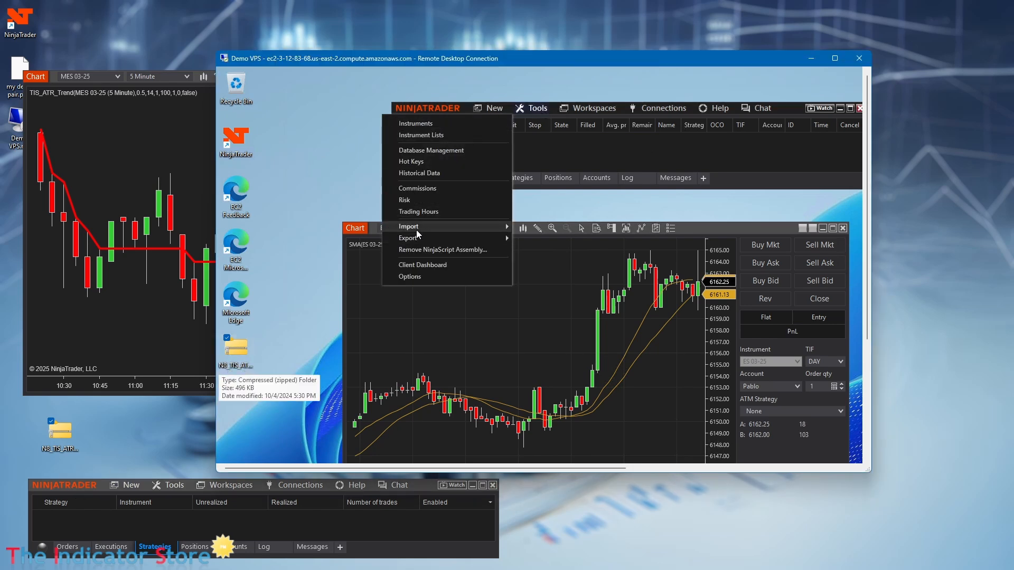
mouse_move(412, 226)
click(315, 262)
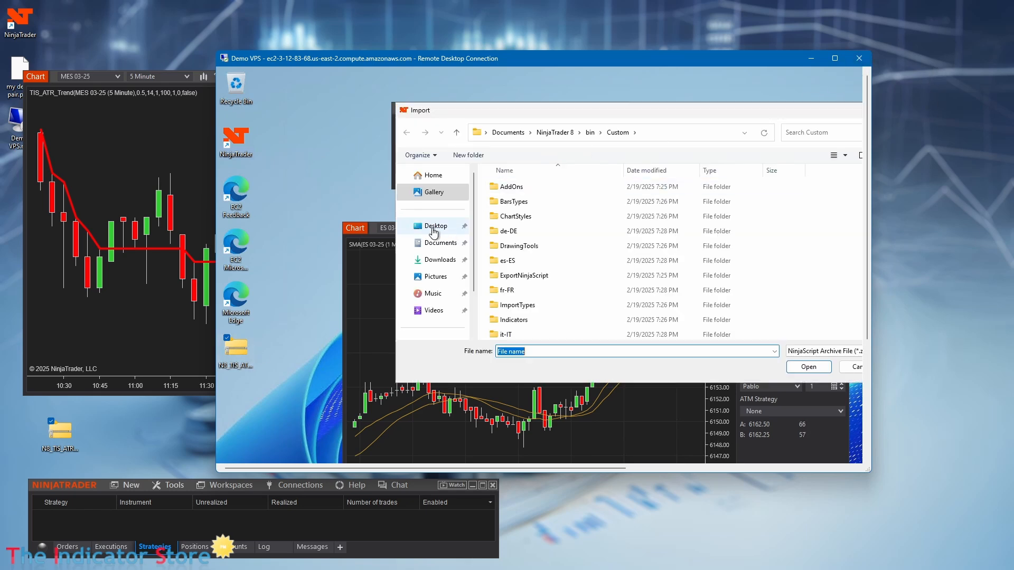
click(433, 228)
click(538, 220)
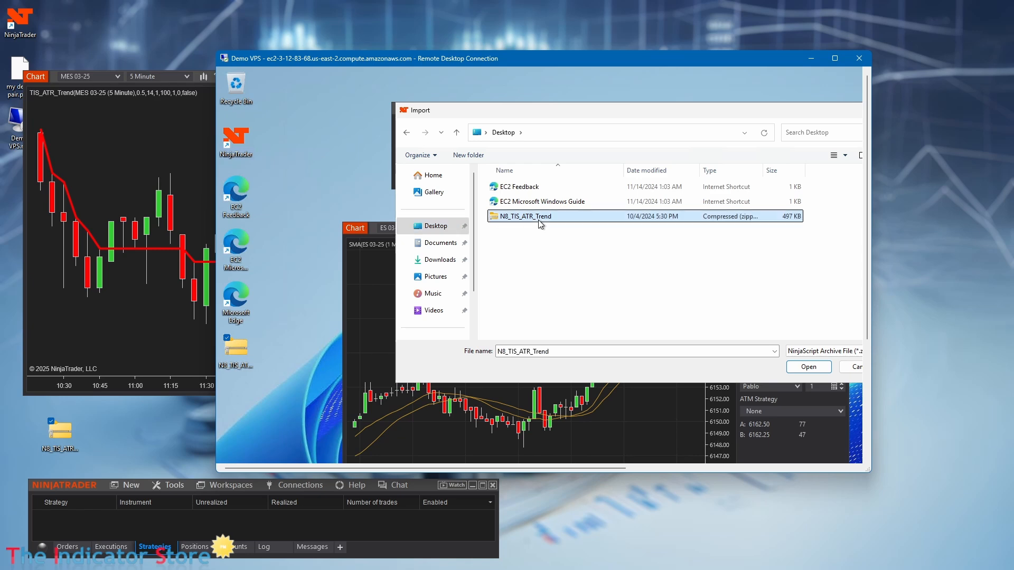
click(808, 367)
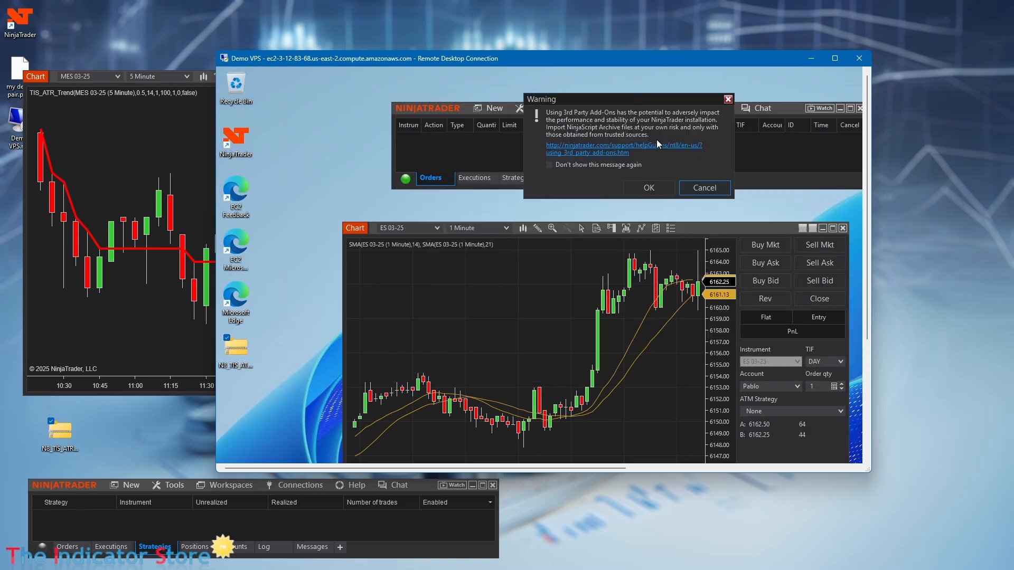
click(649, 188)
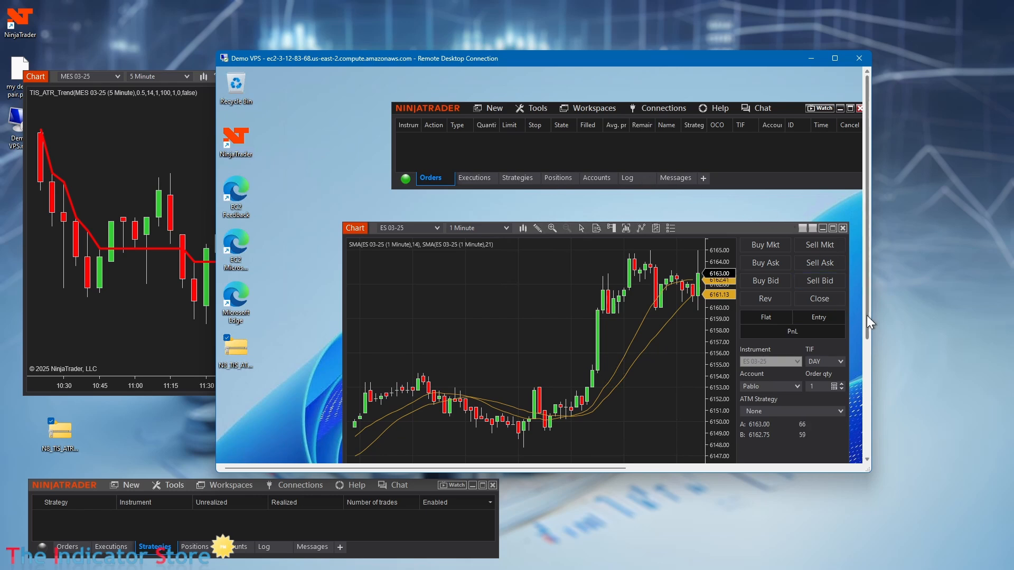
drag(866, 316, 868, 377)
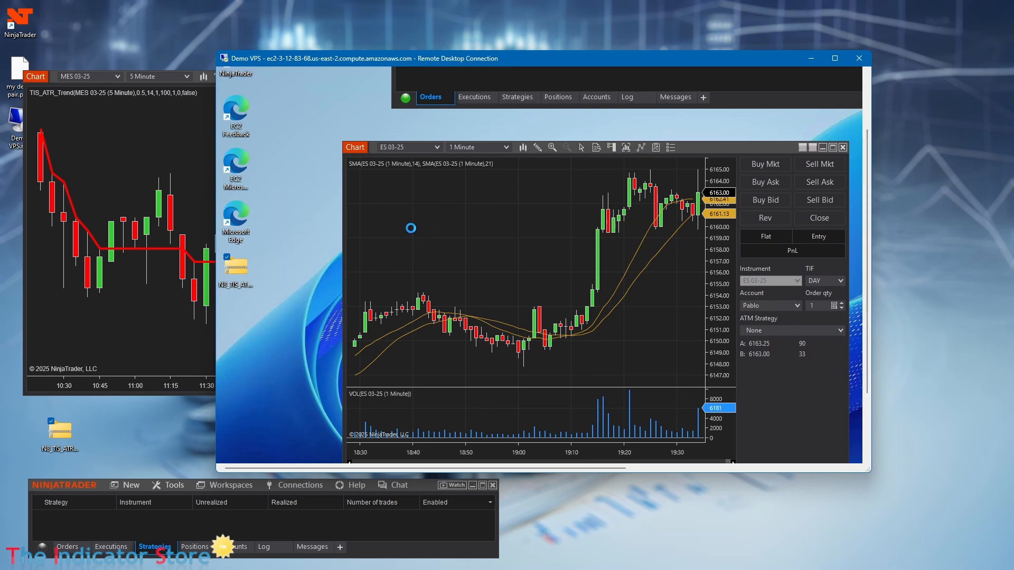
Step: Full-screen the remote session, duplicate the ES chart, and switch the copy to MES 03-25
click(834, 59)
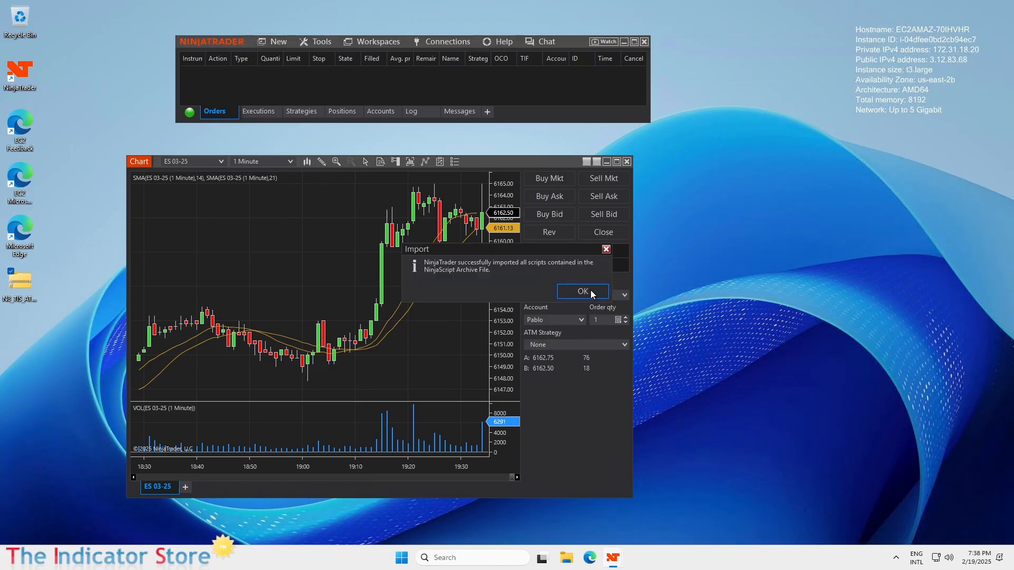
click(590, 290)
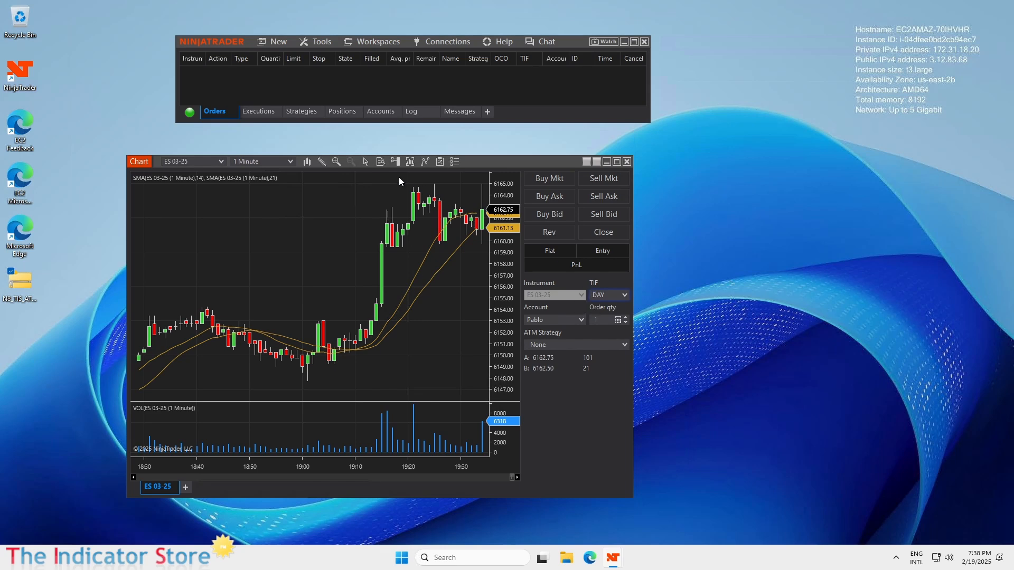
right_click(489, 165)
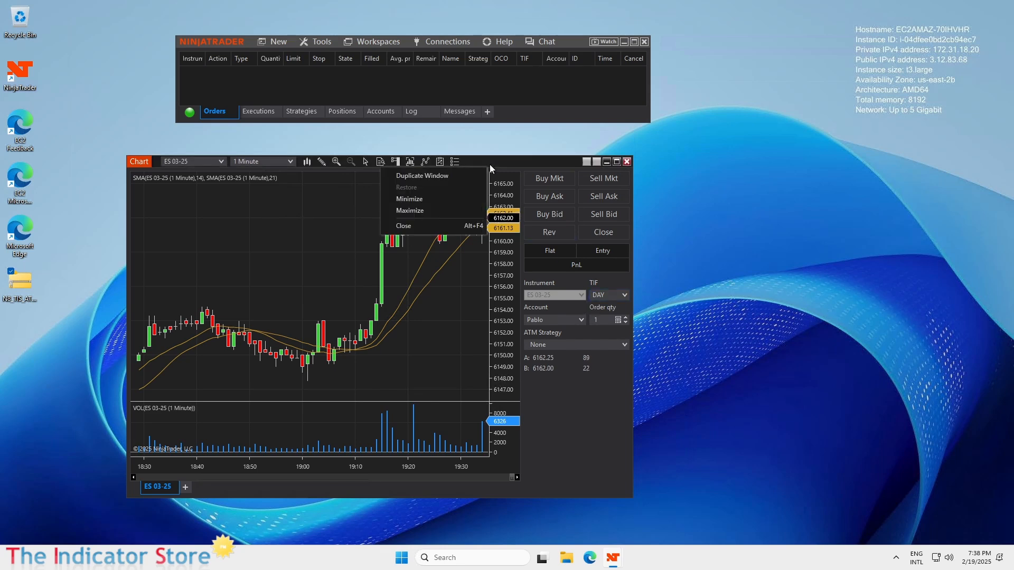
click(442, 176)
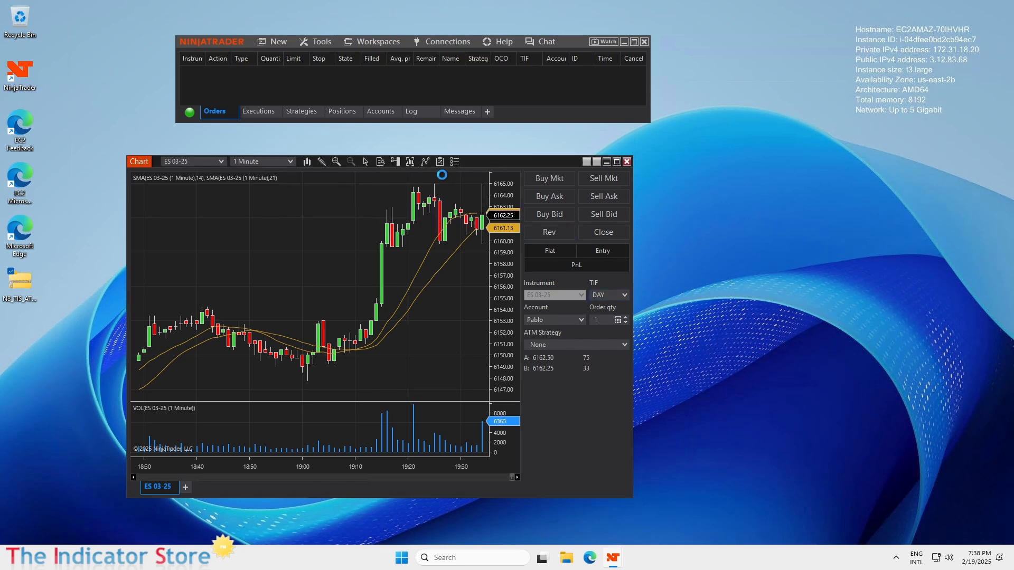
drag(146, 173, 477, 138)
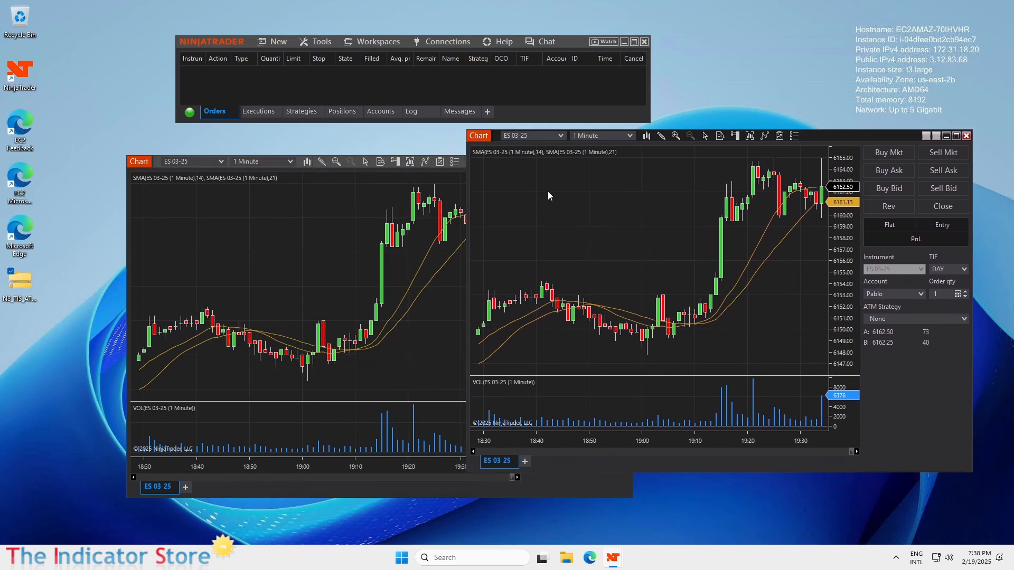
click(562, 137)
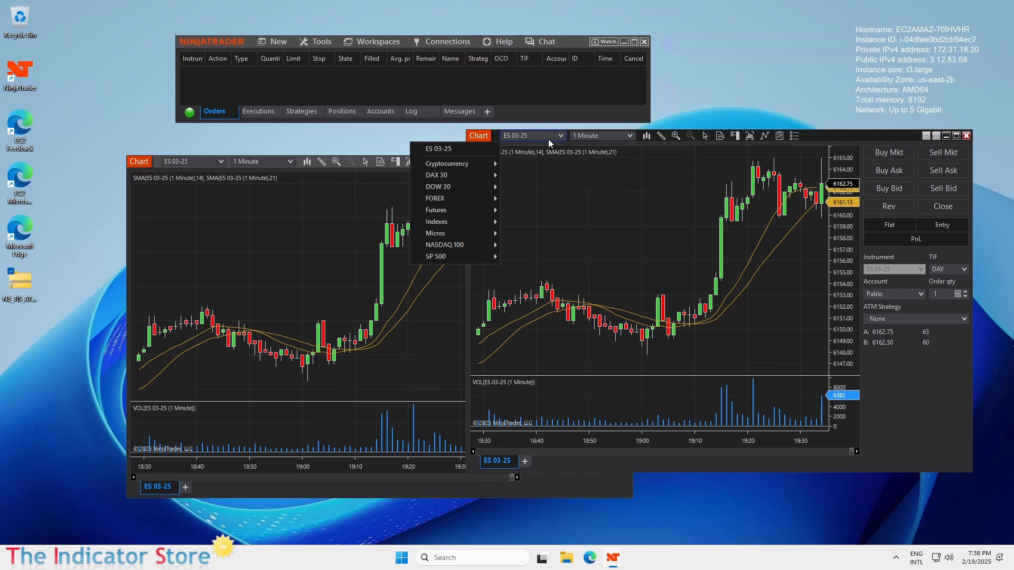
mouse_move(446, 236)
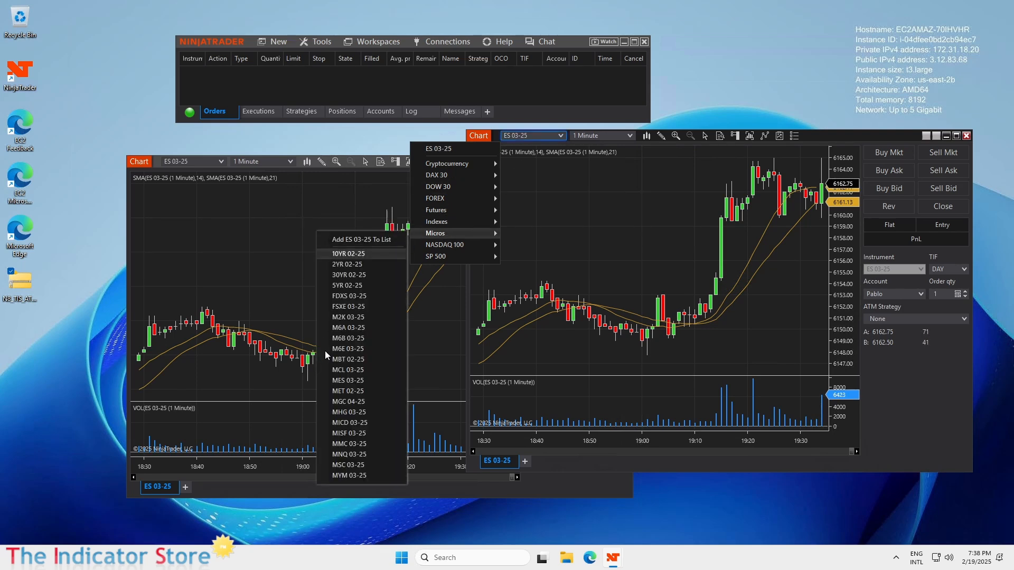
click(347, 381)
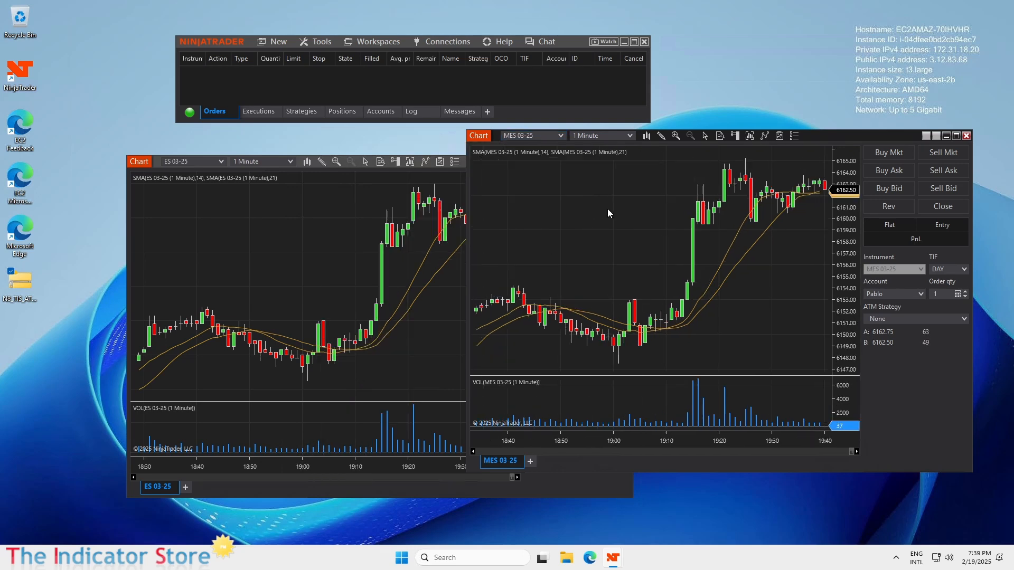
Step: Delete the SMA 14 and SMA 21 lines and volume panel, and set Chart Trader to Hidden
click(731, 237)
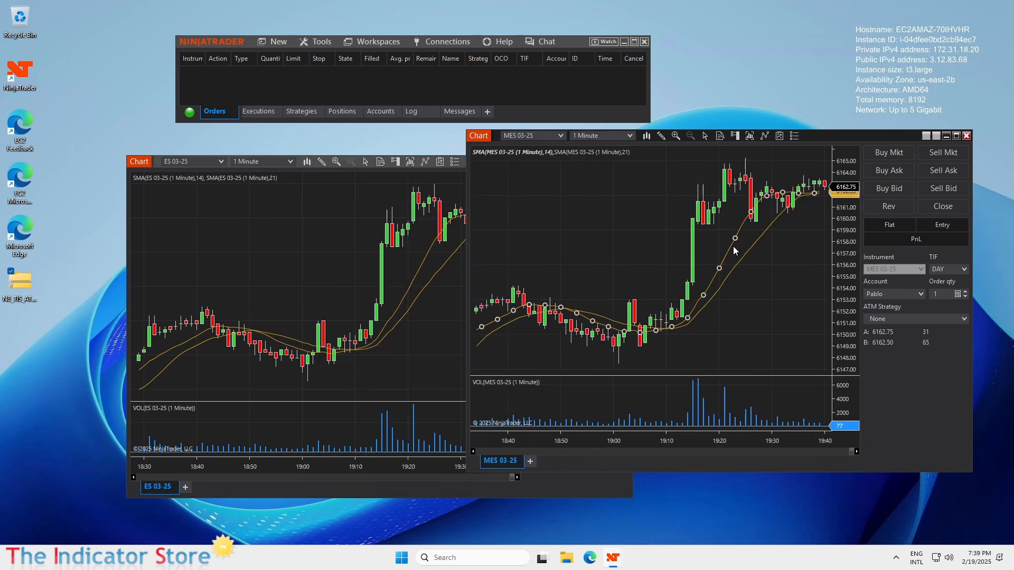
key(Delete)
click(739, 262)
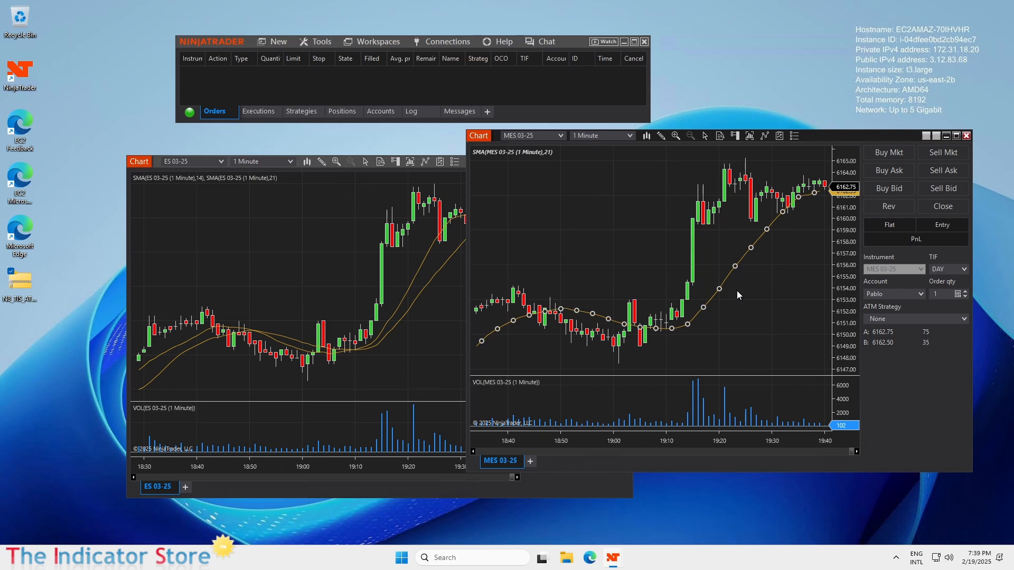
key(Delete)
click(706, 414)
key(Delete)
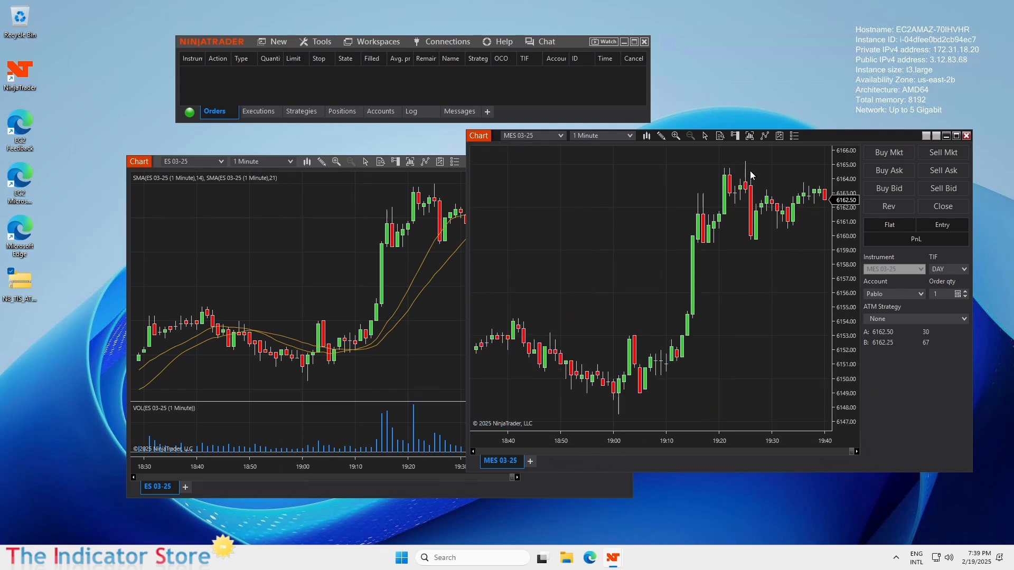
click(734, 135)
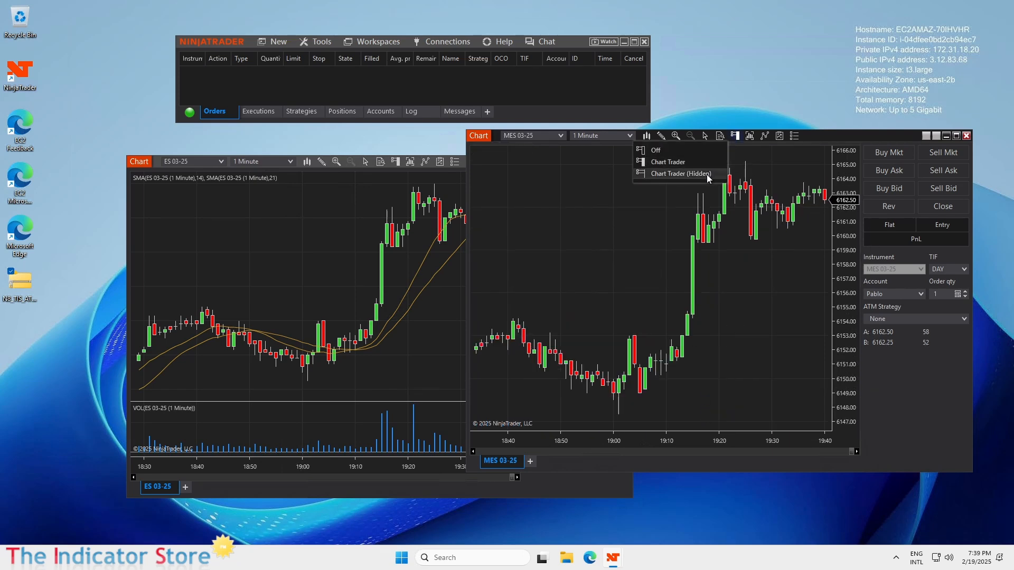
click(707, 175)
Step: Add TIS_ATR_Trend from _The_Indicator_Store to the MES chart, then shift the bars left
right_click(629, 214)
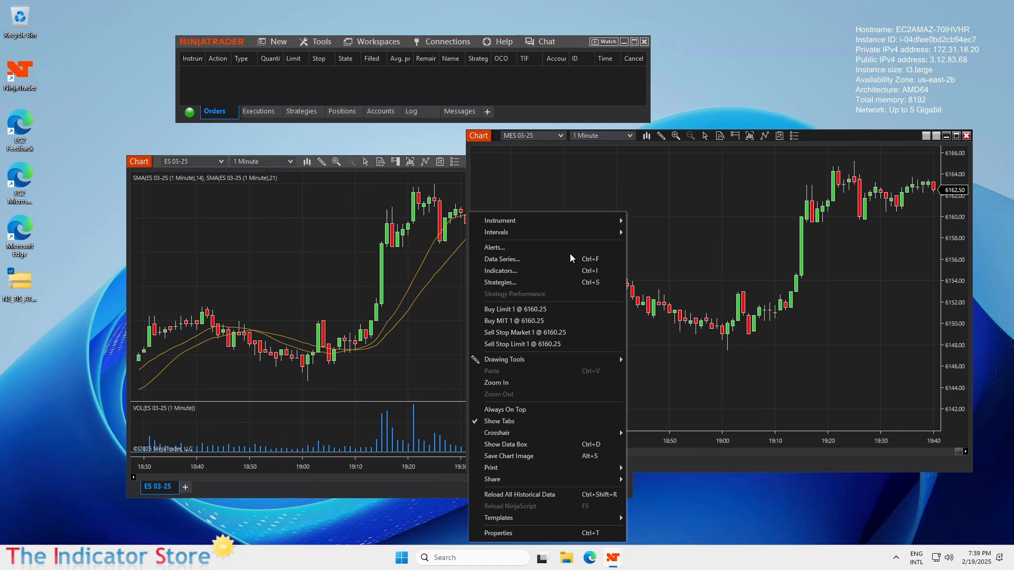
click(520, 274)
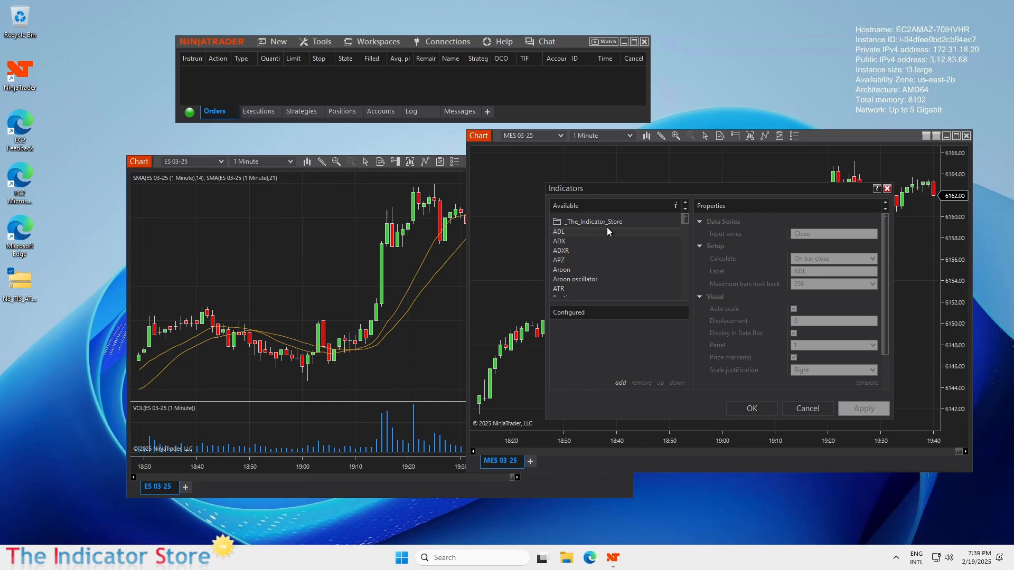
click(606, 221)
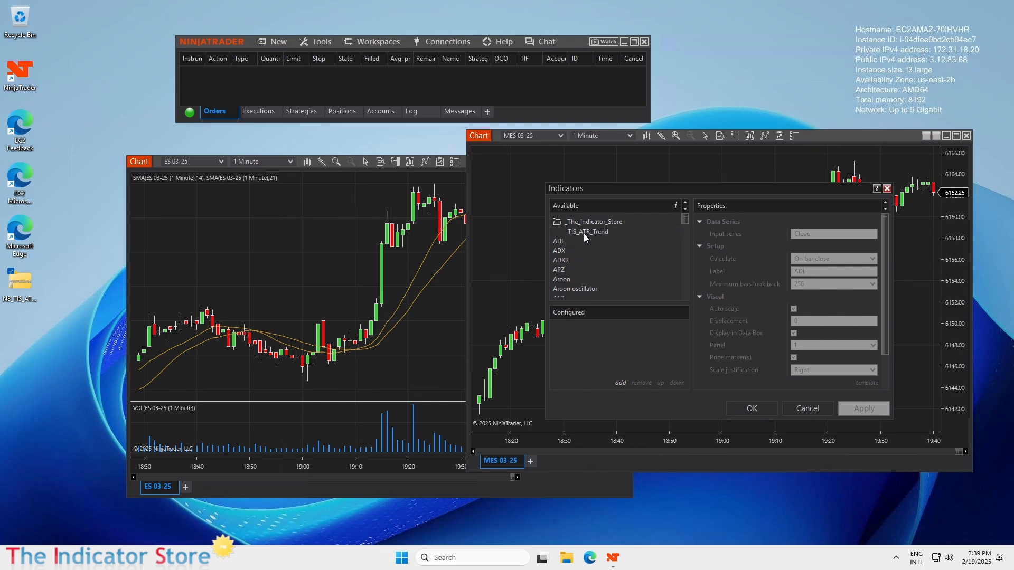
click(584, 232)
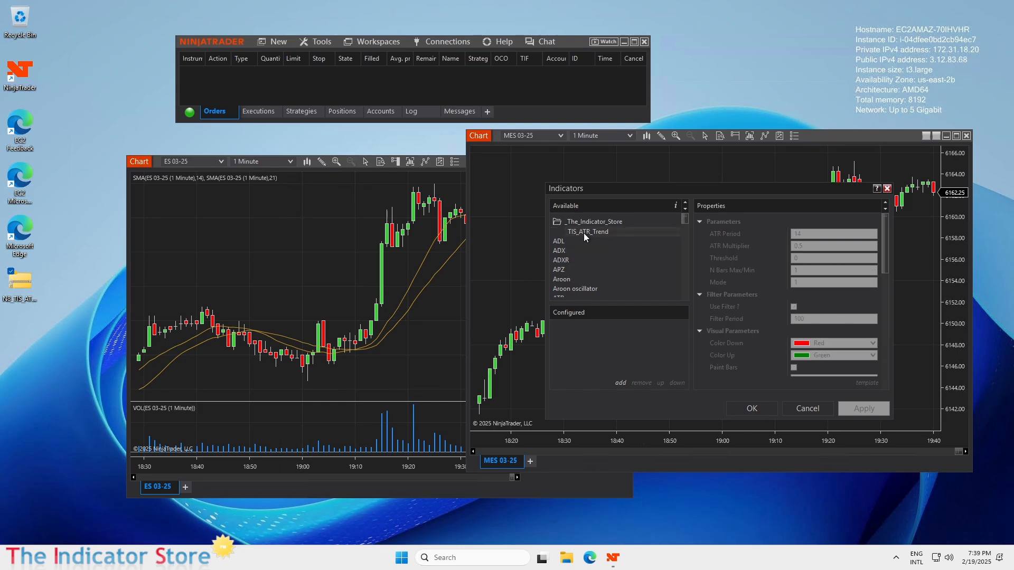
double_click(584, 233)
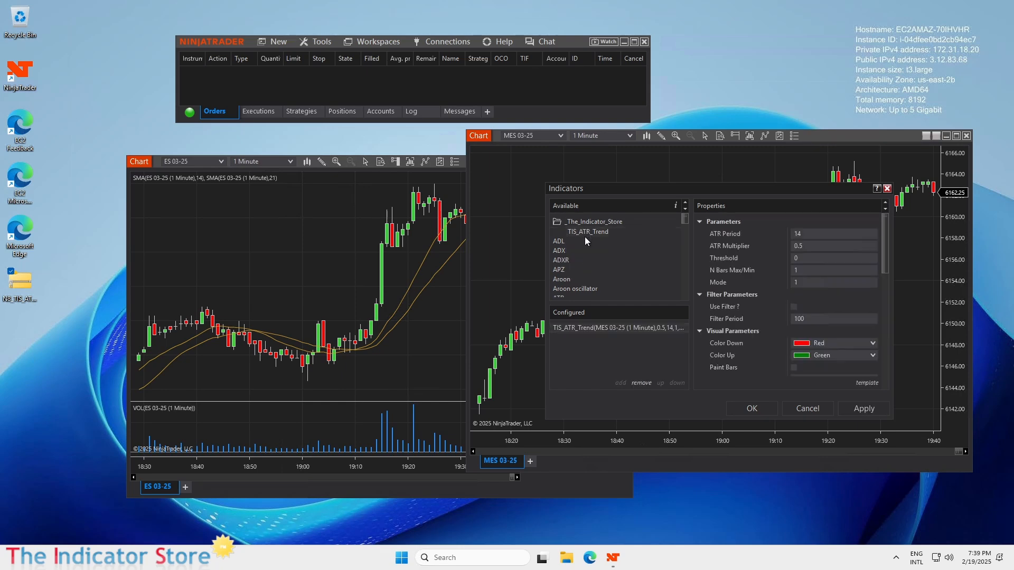
click(752, 410)
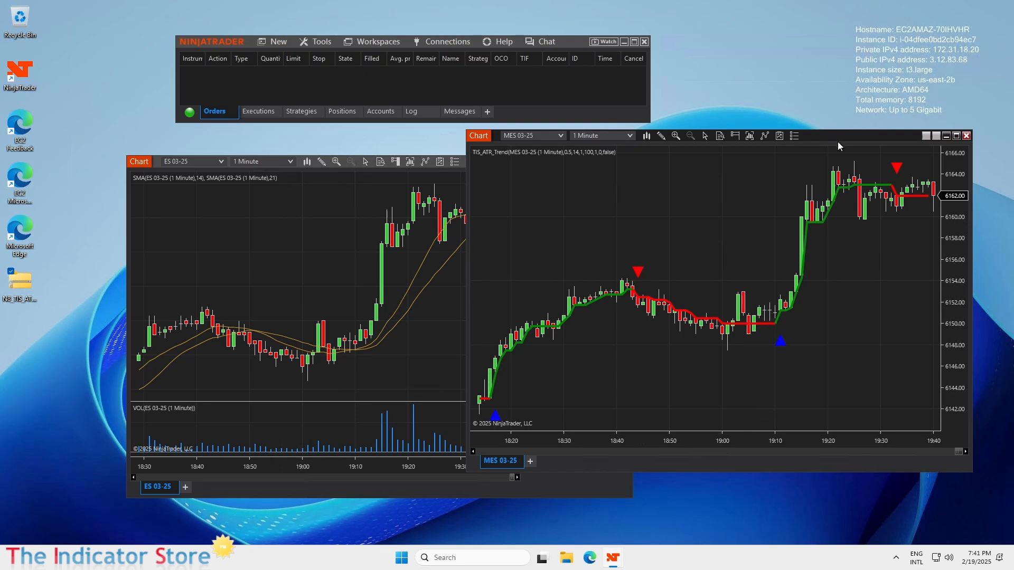
drag(854, 396, 744, 393)
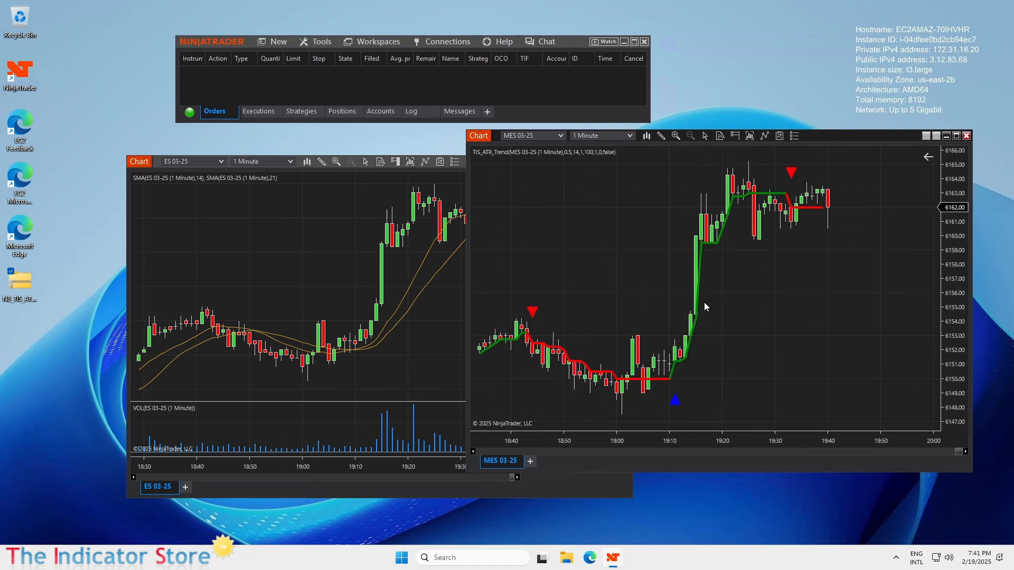
click(676, 403)
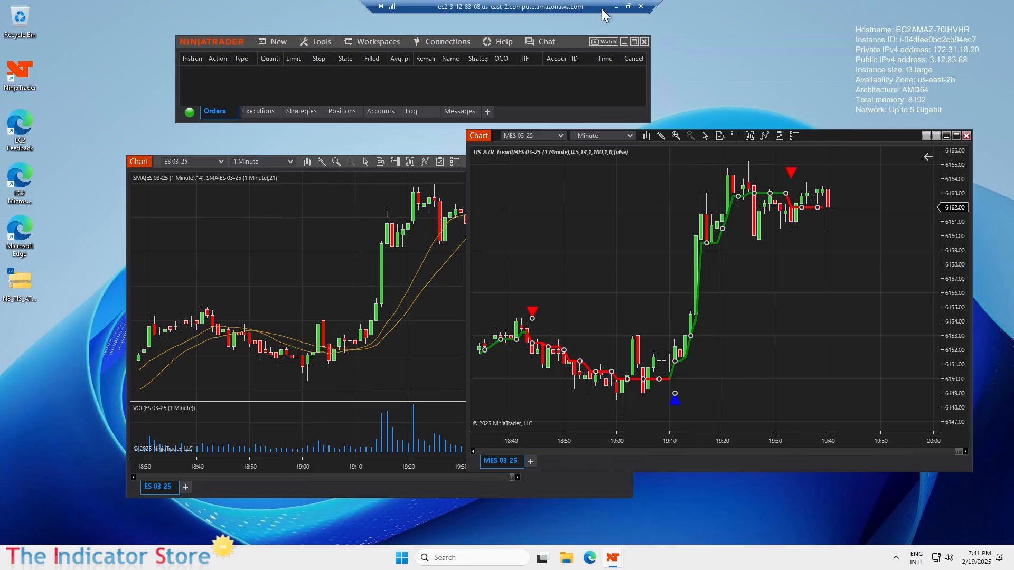
Step: Exit full screen, close the Remote Desktop session, and reposition the local MES chart window
click(629, 6)
click(133, 342)
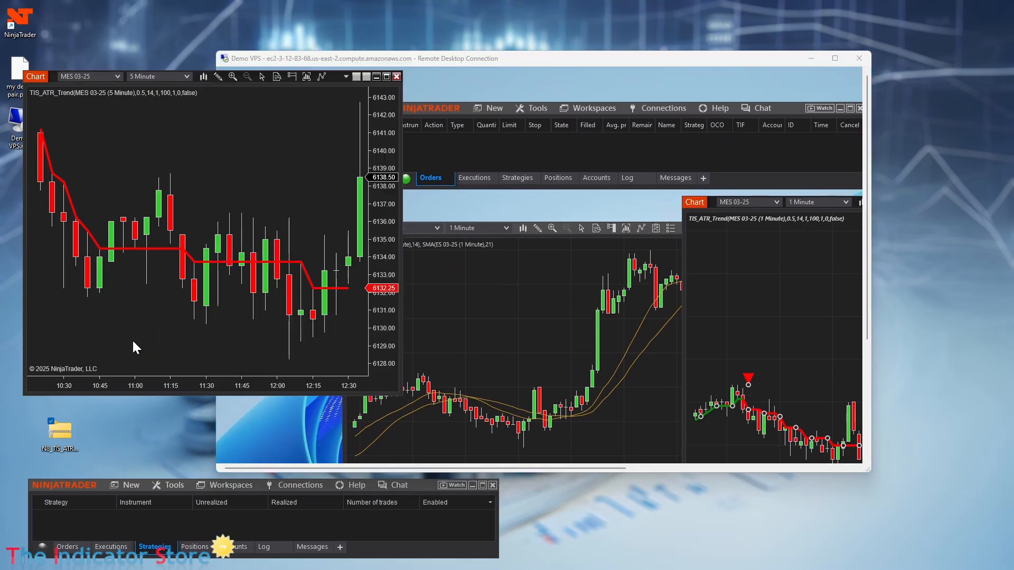
drag(636, 59, 695, 49)
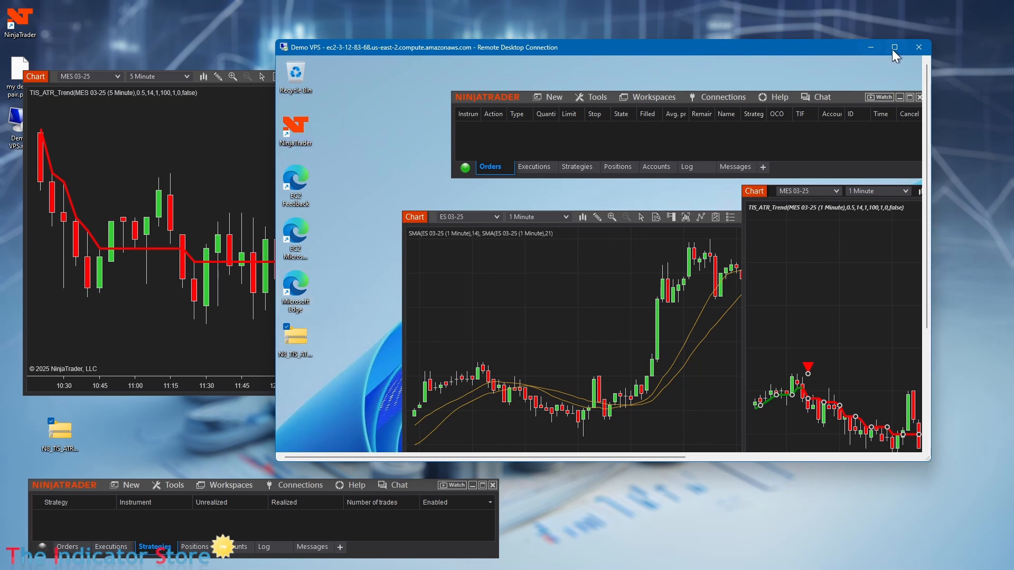
click(918, 48)
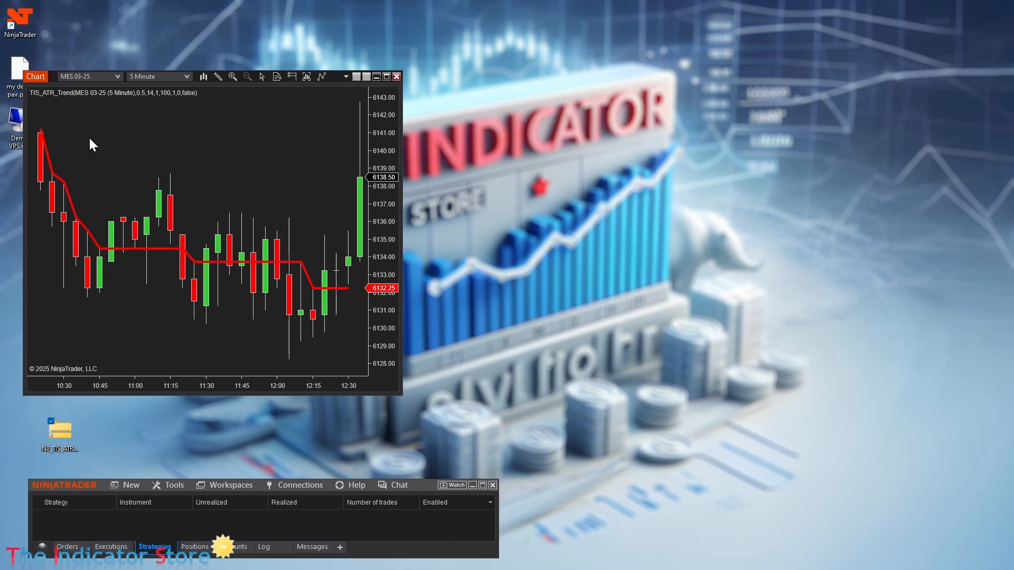
drag(42, 74, 118, 54)
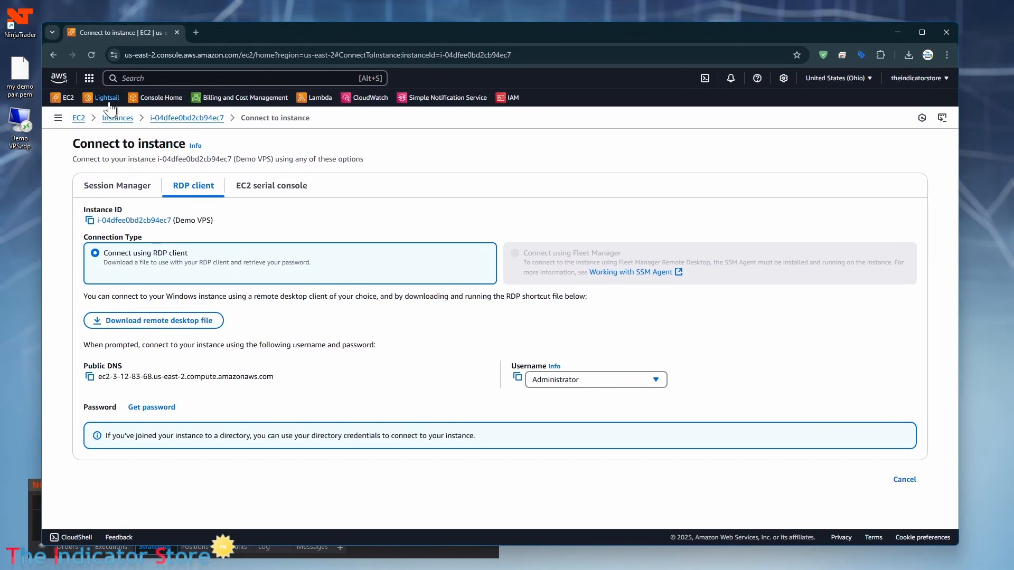
Step: From the EC2 dashboard, list running instances and open the Demo VPS instance details
click(64, 99)
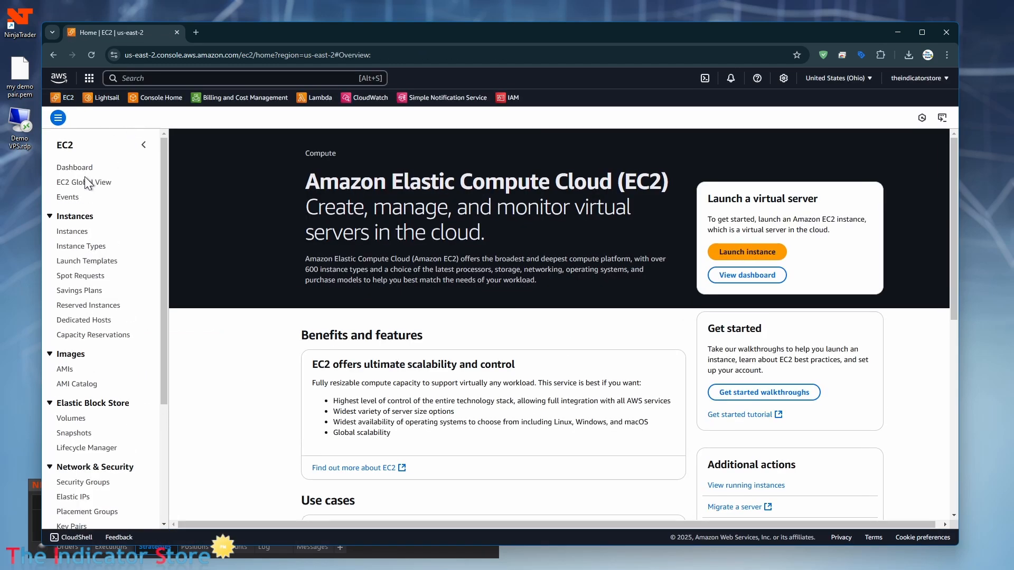
click(74, 167)
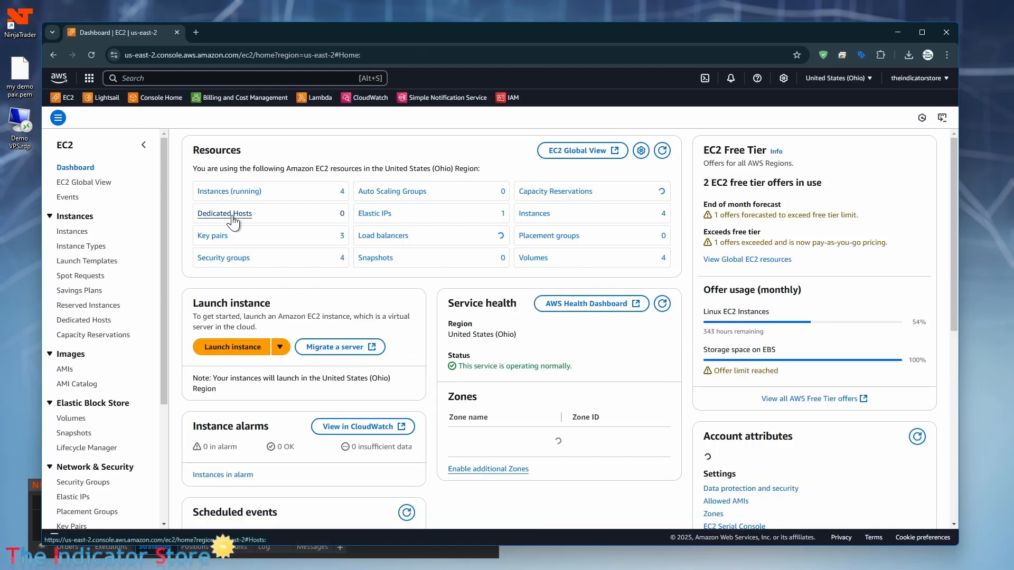
click(224, 191)
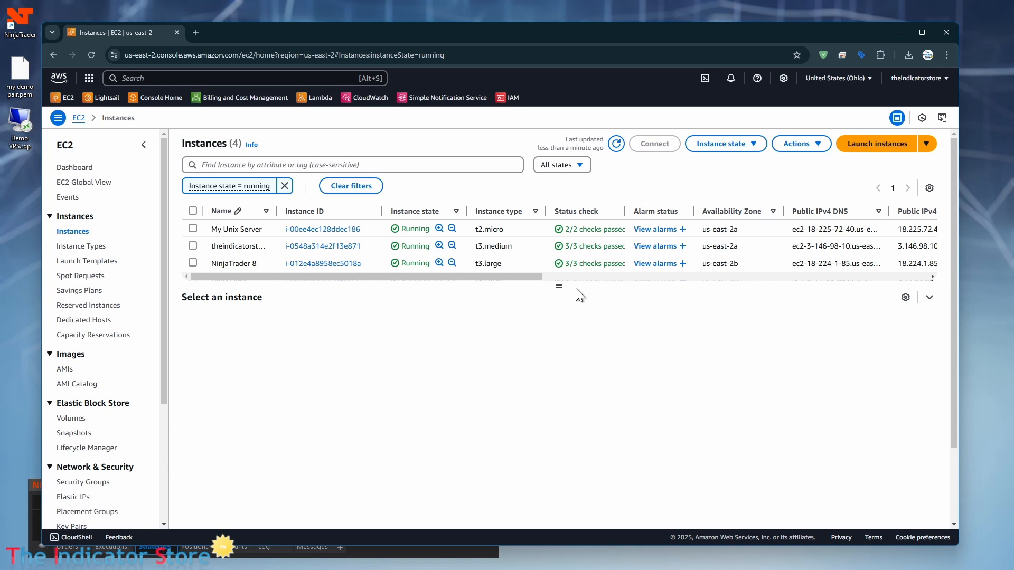
scroll(530, 245, down, 2)
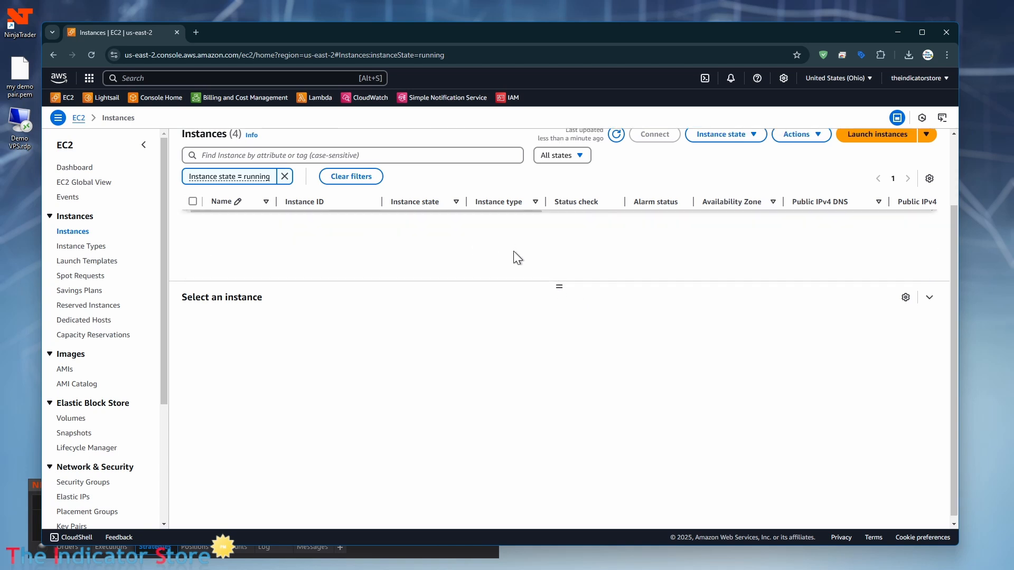
scroll(515, 257, up, 2)
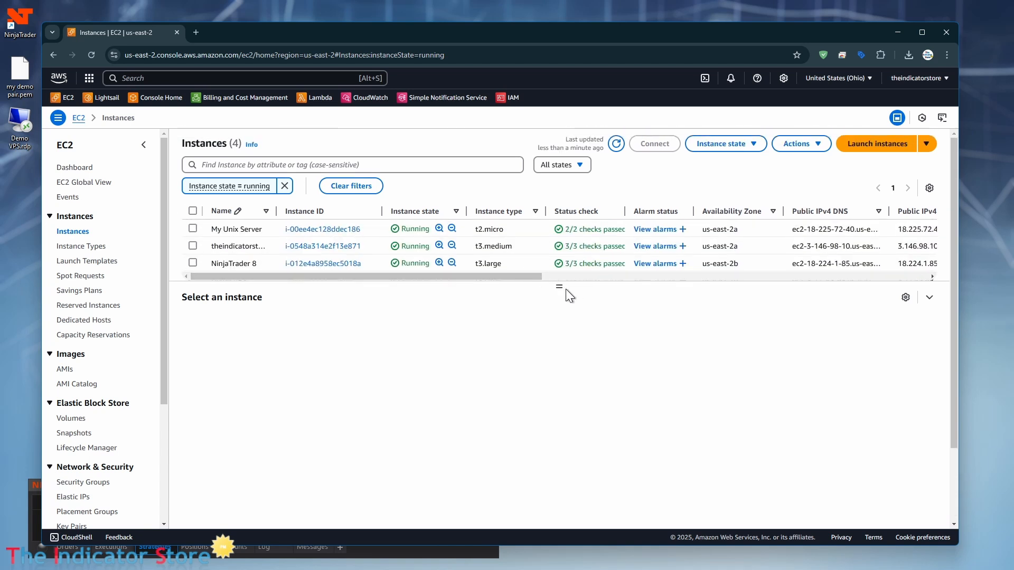
drag(559, 286, 557, 305)
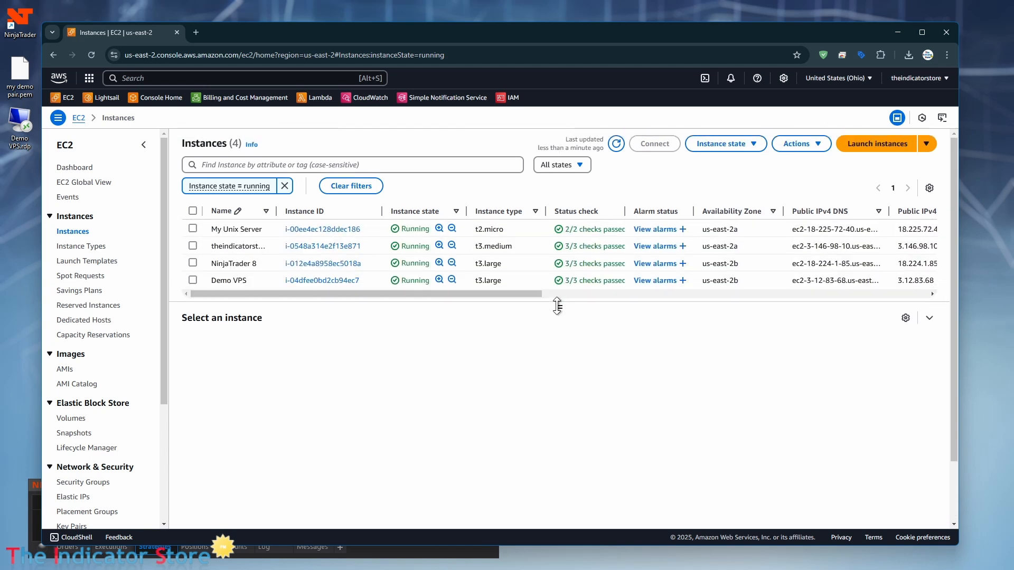
click(265, 281)
click(302, 281)
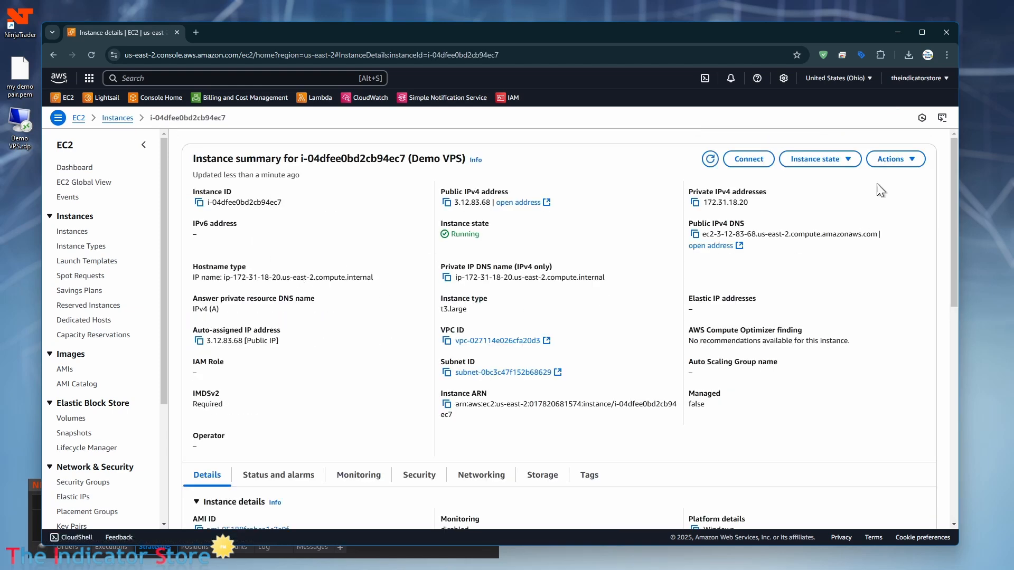
Step: Choose Stop instance from the Instance state menu for Demo VPS
click(845, 161)
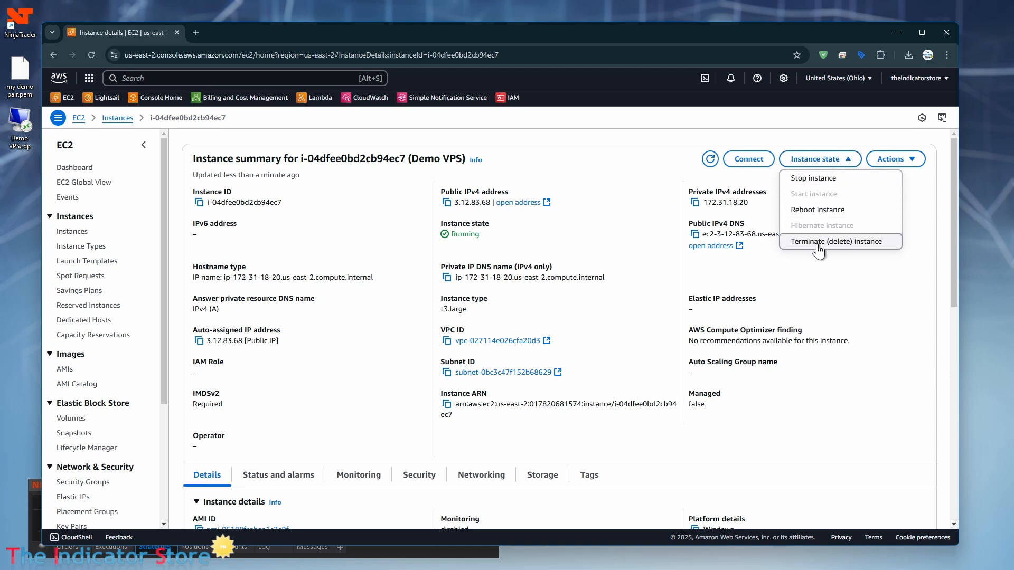
click(816, 178)
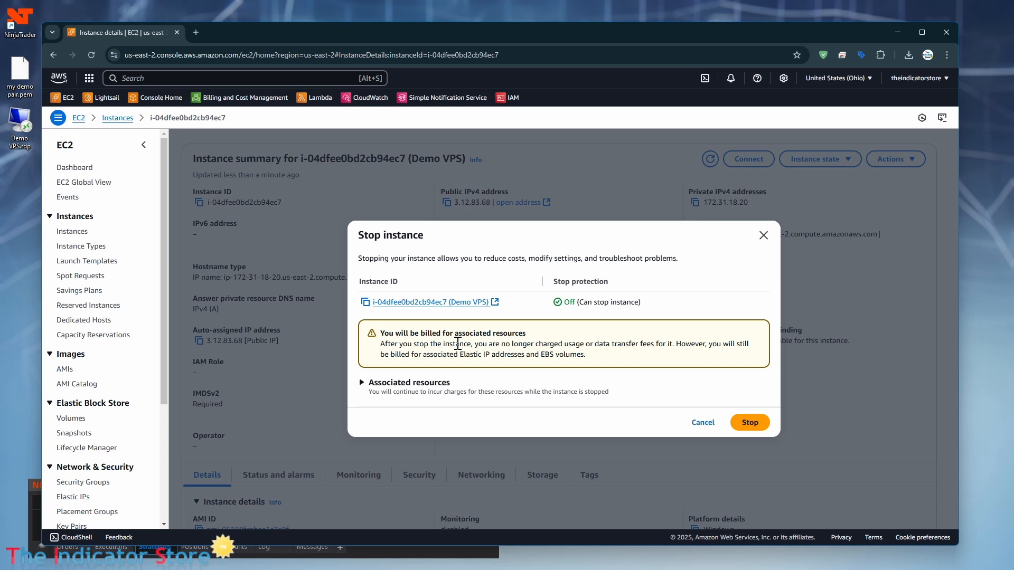
Step: Confirm stopping the Demo VPS instance and go back to the Instances list
click(751, 422)
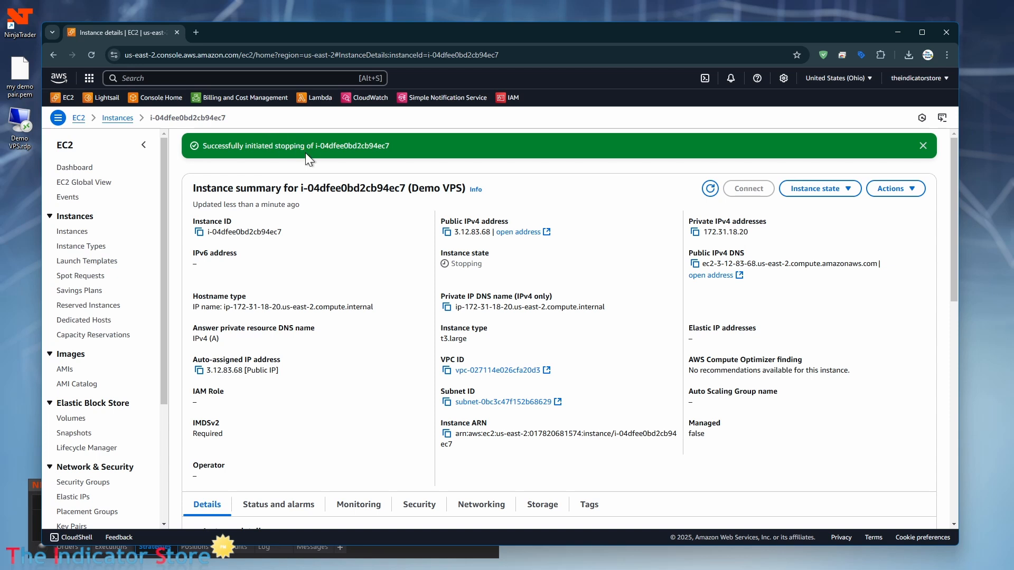
click(121, 118)
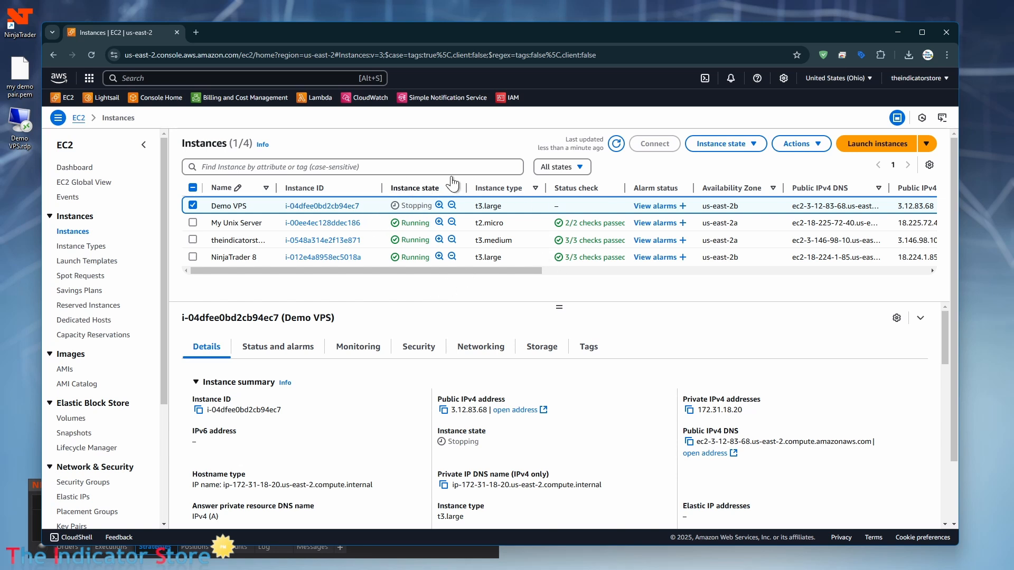
drag(405, 33, 458, 35)
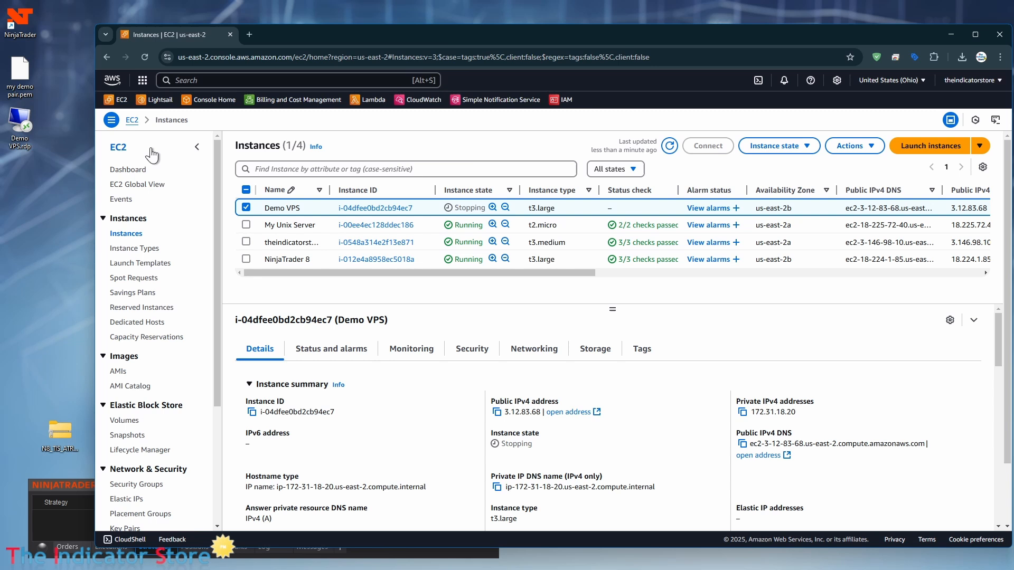
click(24, 129)
double_click(24, 128)
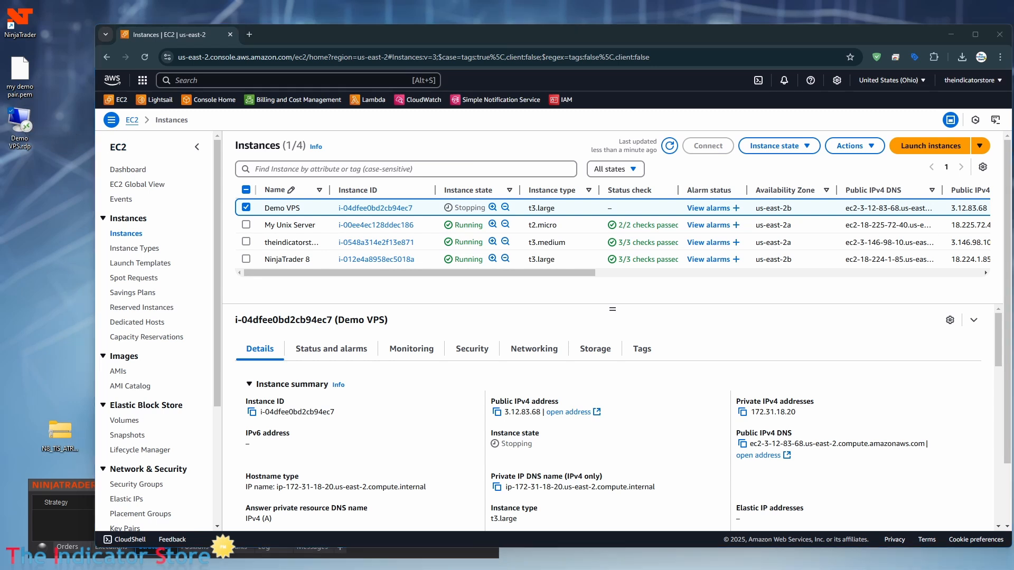
drag(475, 108, 314, 157)
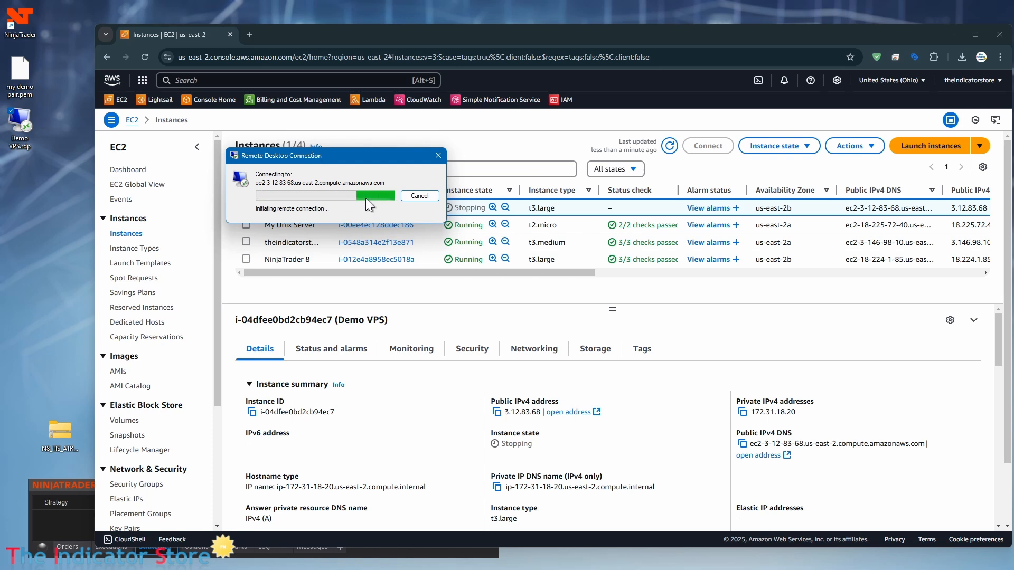
click(422, 198)
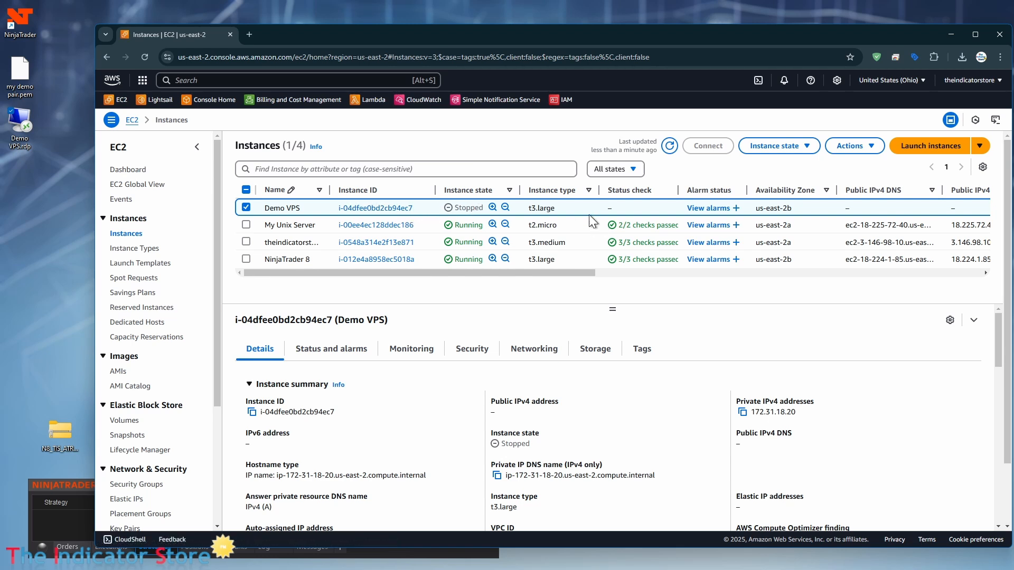
Step: Select Demo VPS and start it again from the Instance state menu
right_click(573, 208)
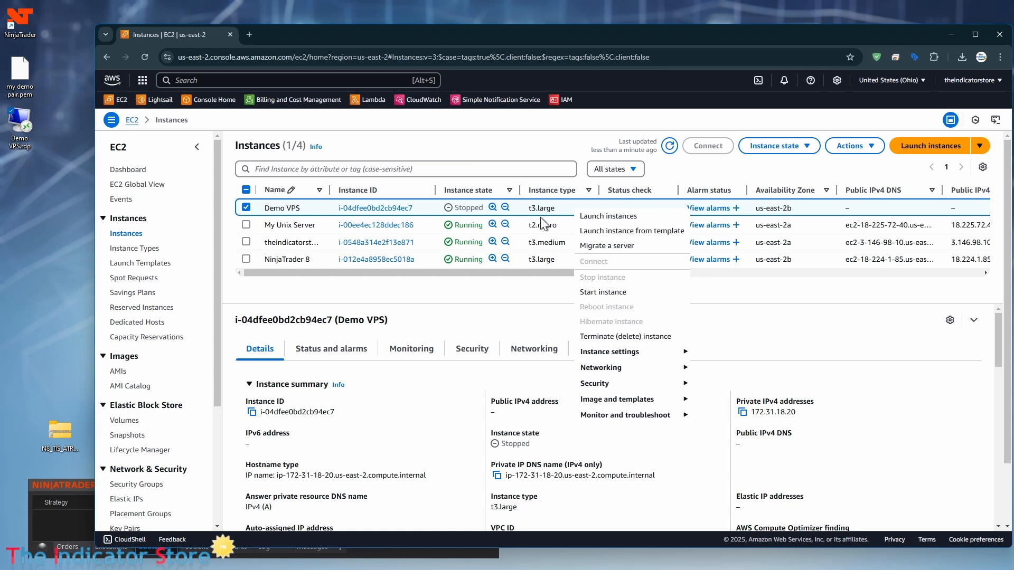
click(563, 223)
click(567, 208)
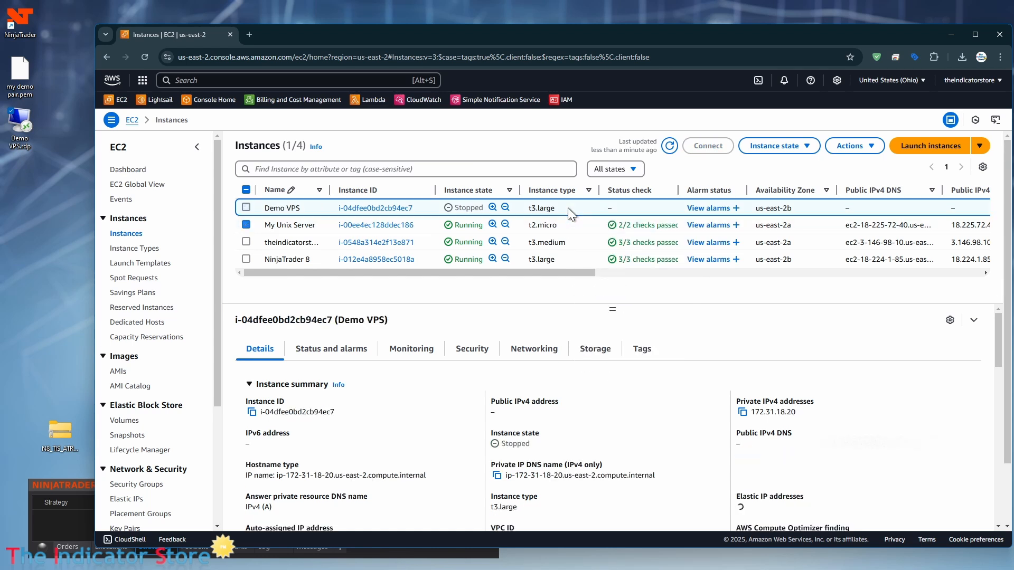
click(845, 147)
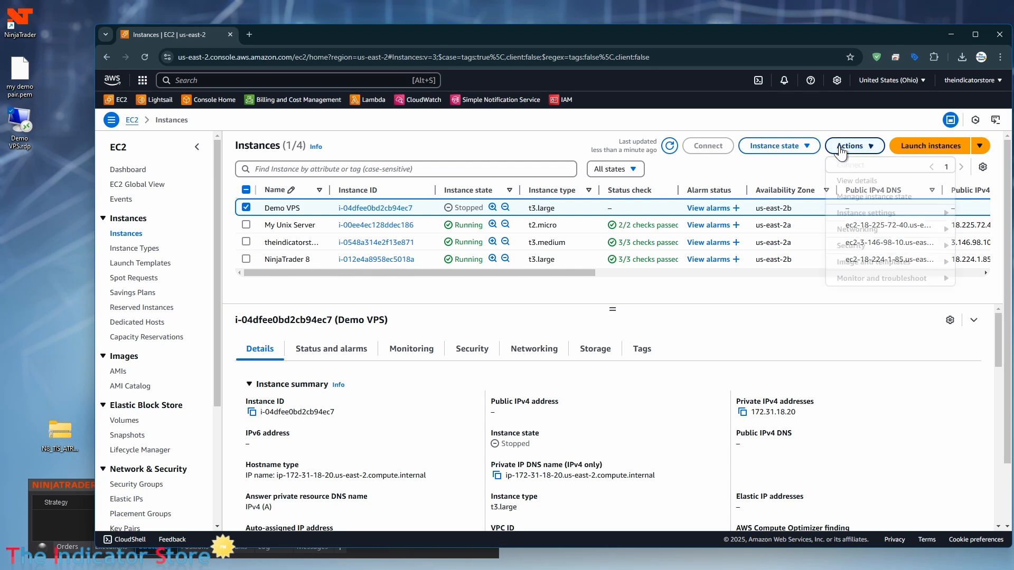
click(795, 148)
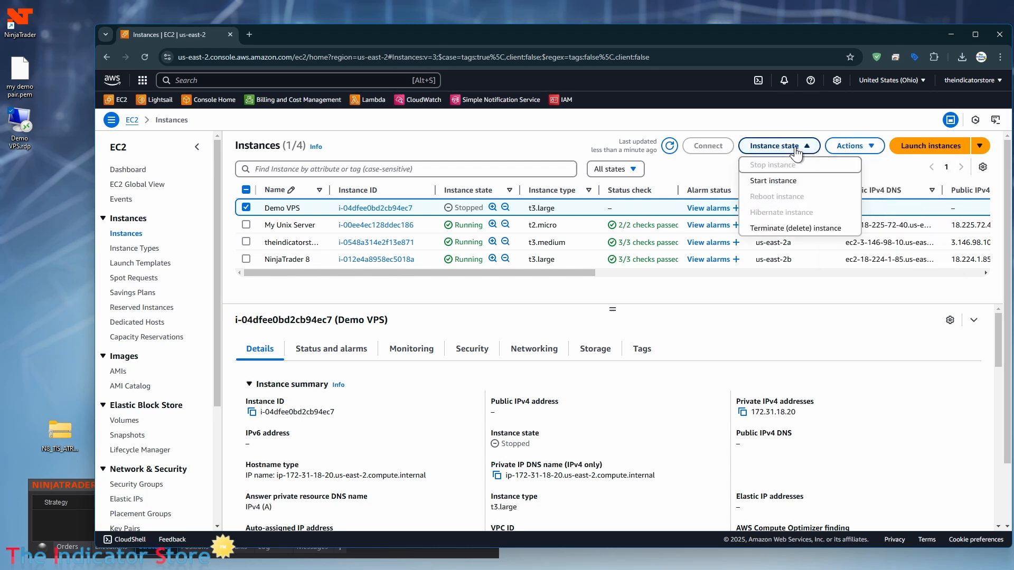
click(772, 182)
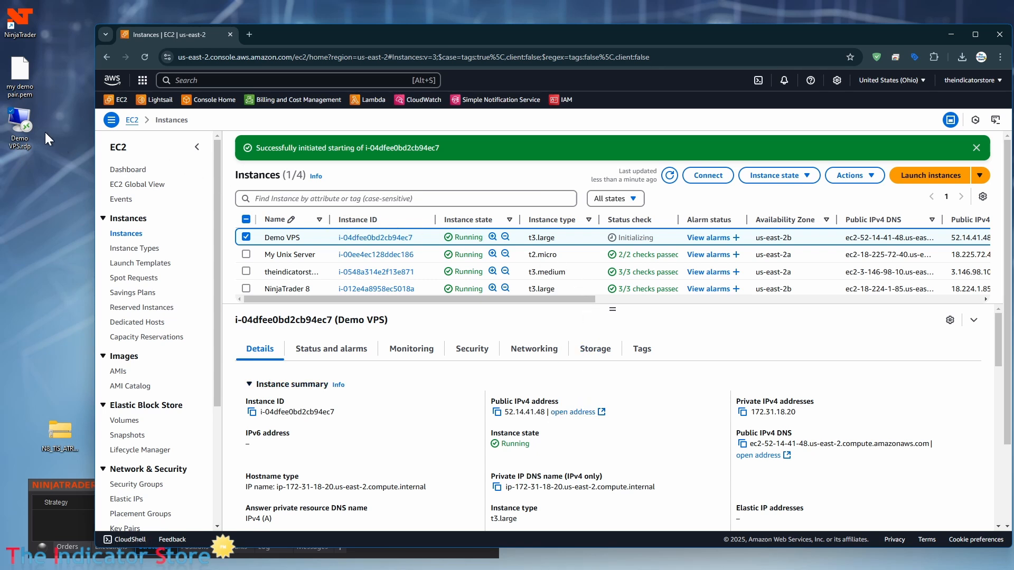
Step: Open Demo VPS.rdp in Notepad to check its old full address
right_click(16, 121)
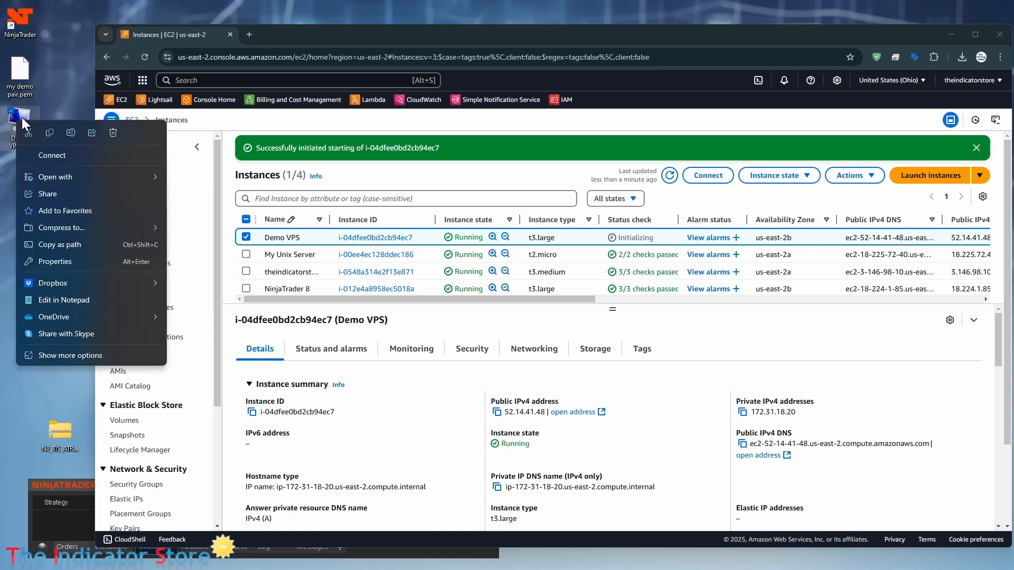
mouse_move(62, 176)
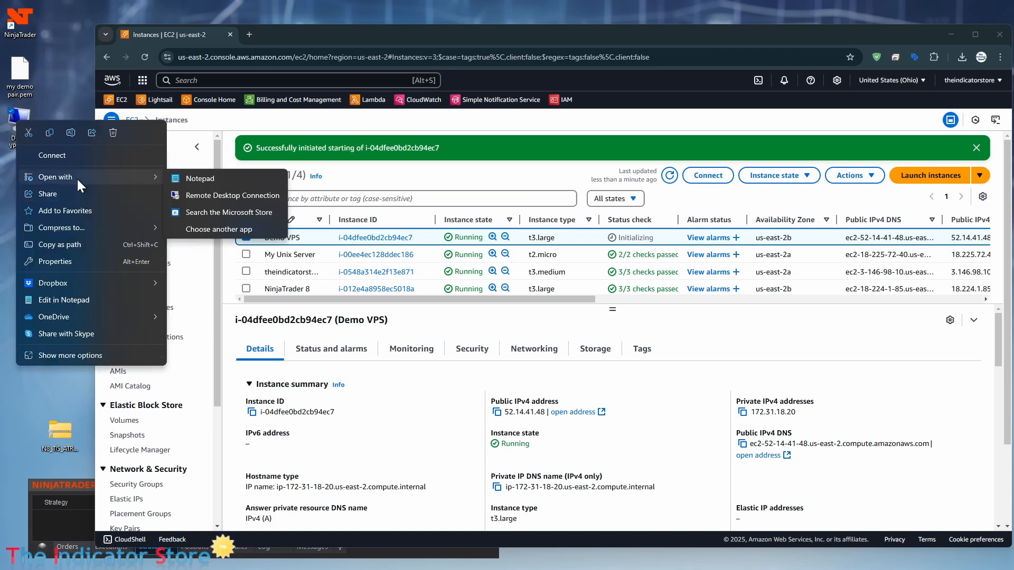
click(207, 179)
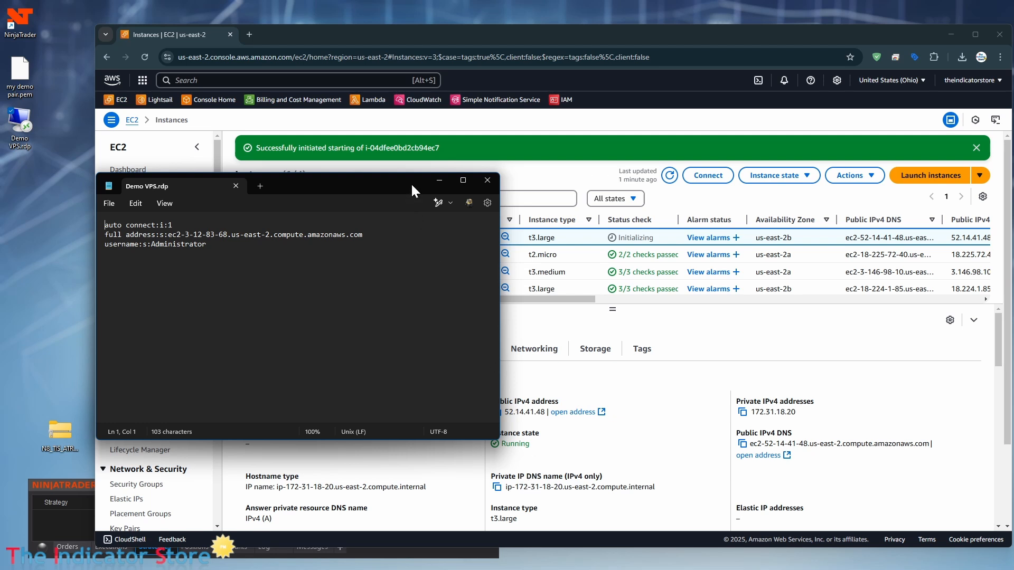
drag(411, 182, 381, 198)
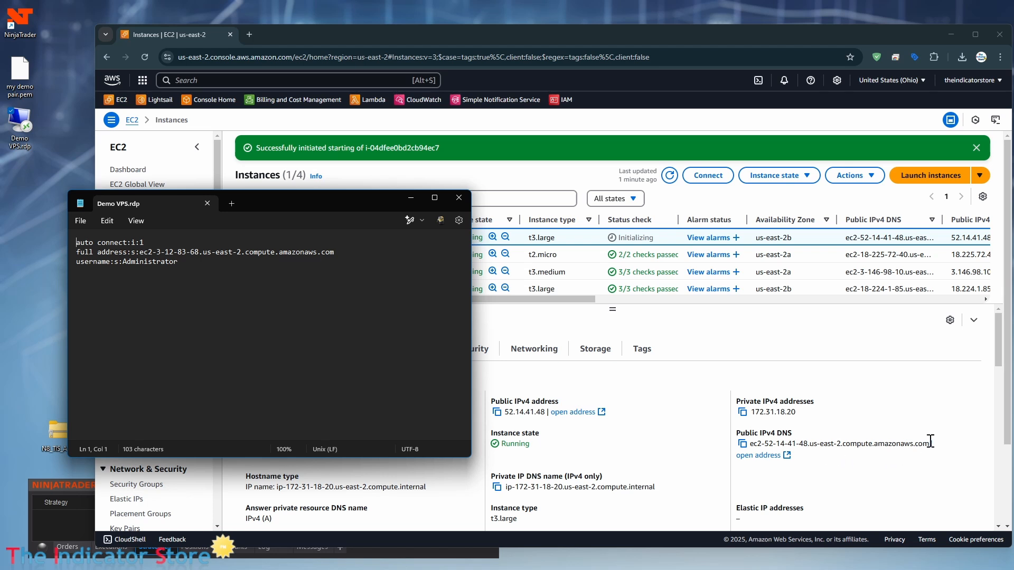
Step: Copy Demo VPS's new public IPv4 DNS, close Notepad unchanged, and cancel the connection
click(741, 448)
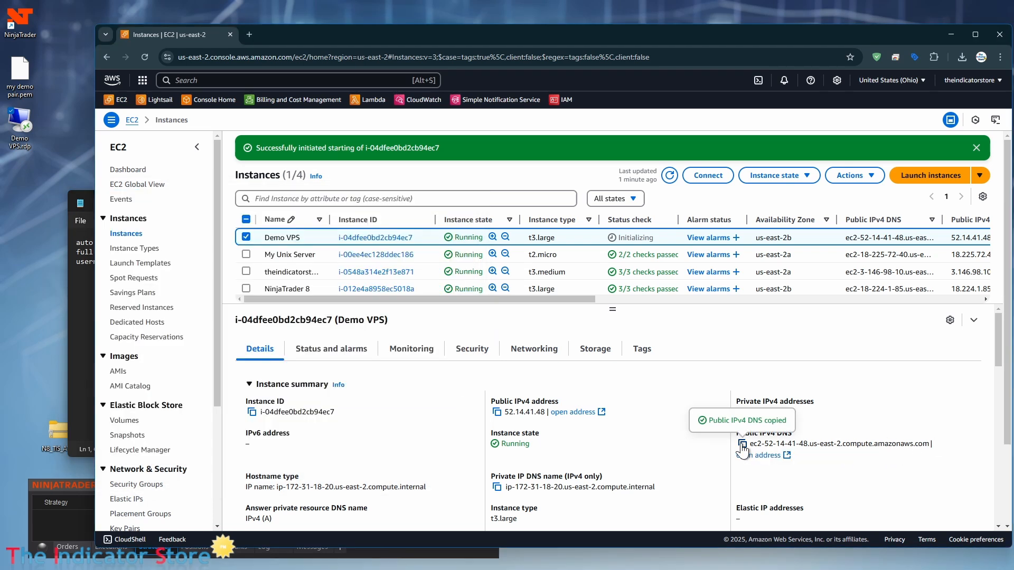
click(85, 332)
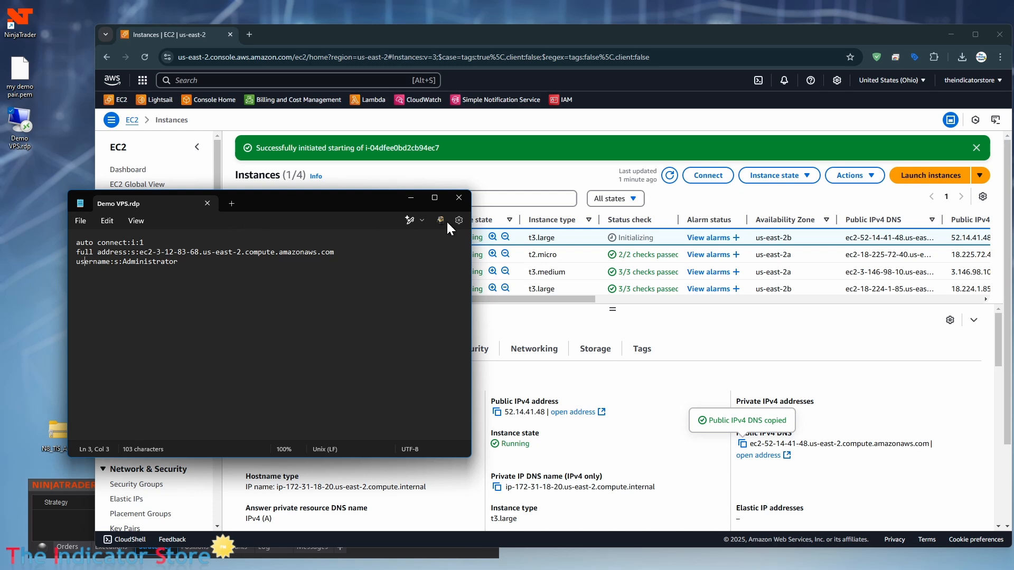
click(459, 197)
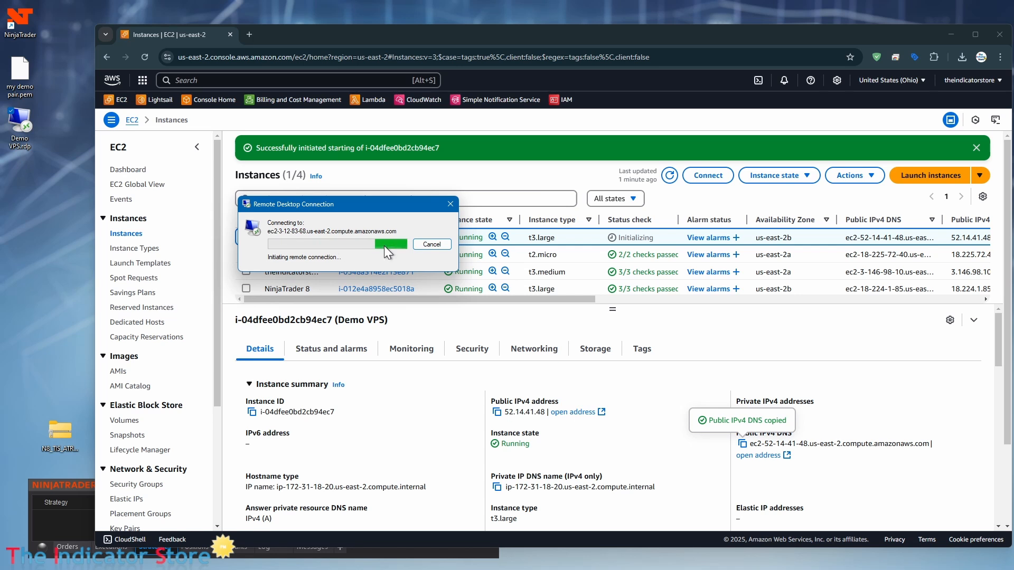
click(429, 244)
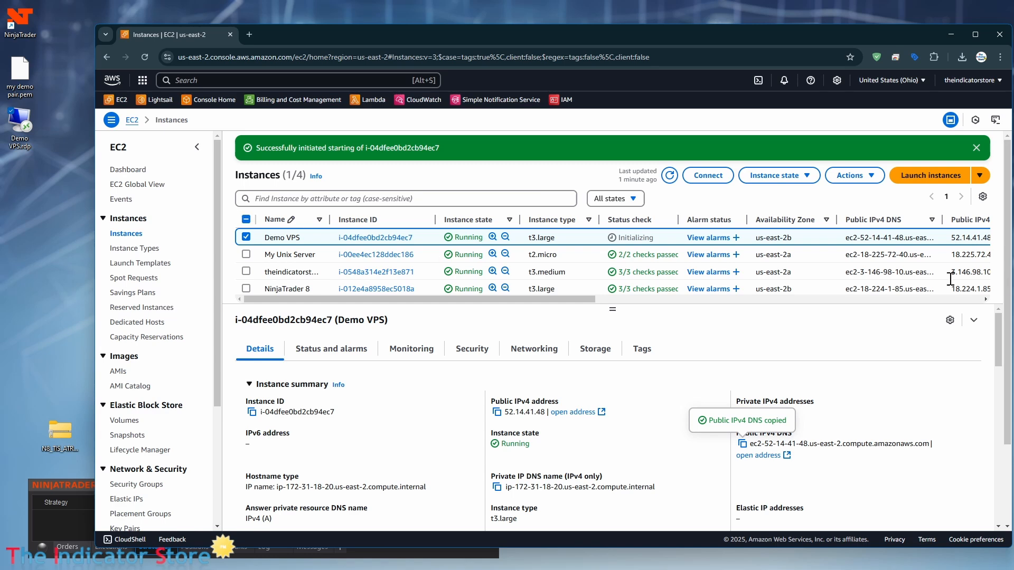
click(727, 180)
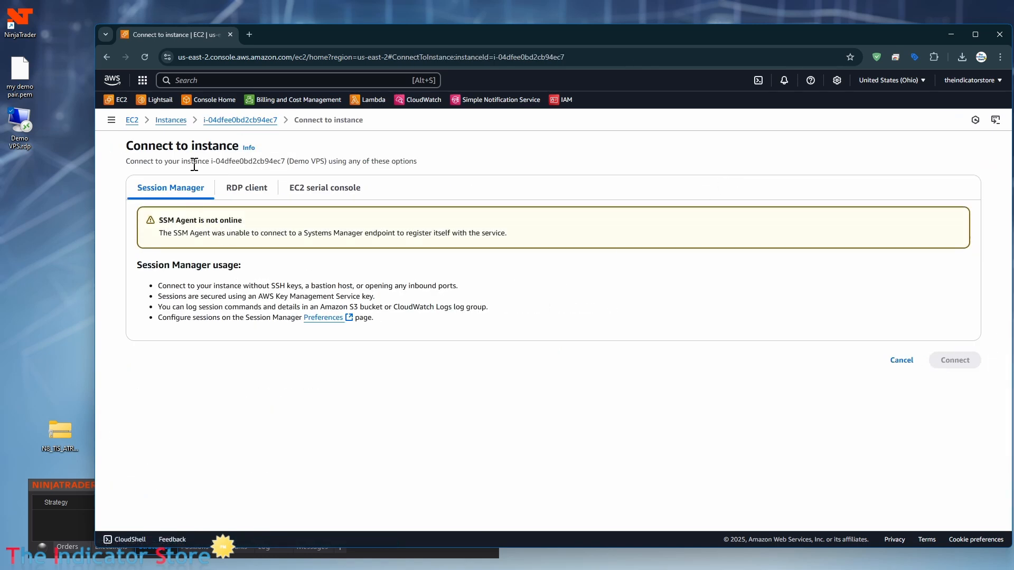
click(258, 188)
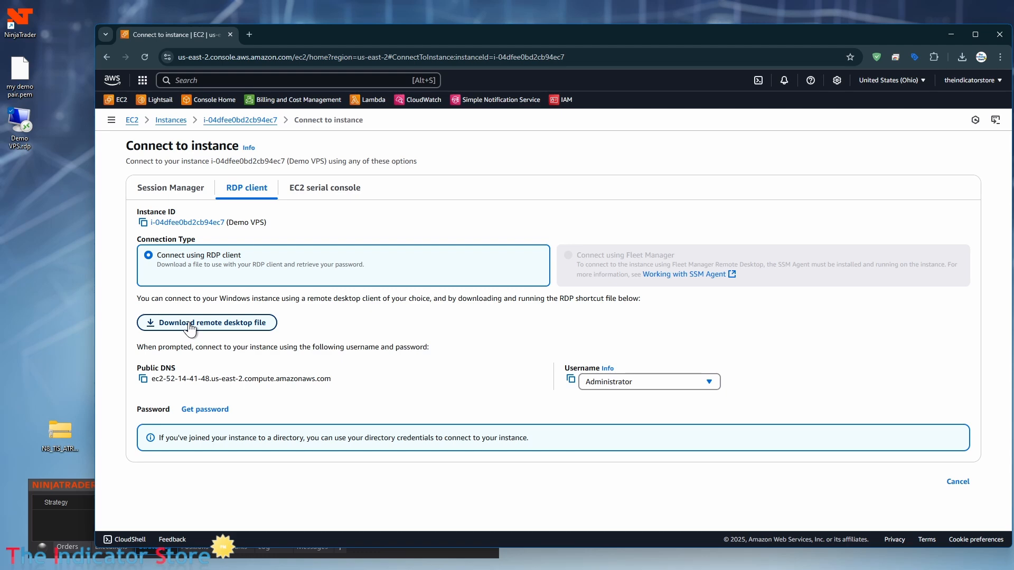
click(172, 120)
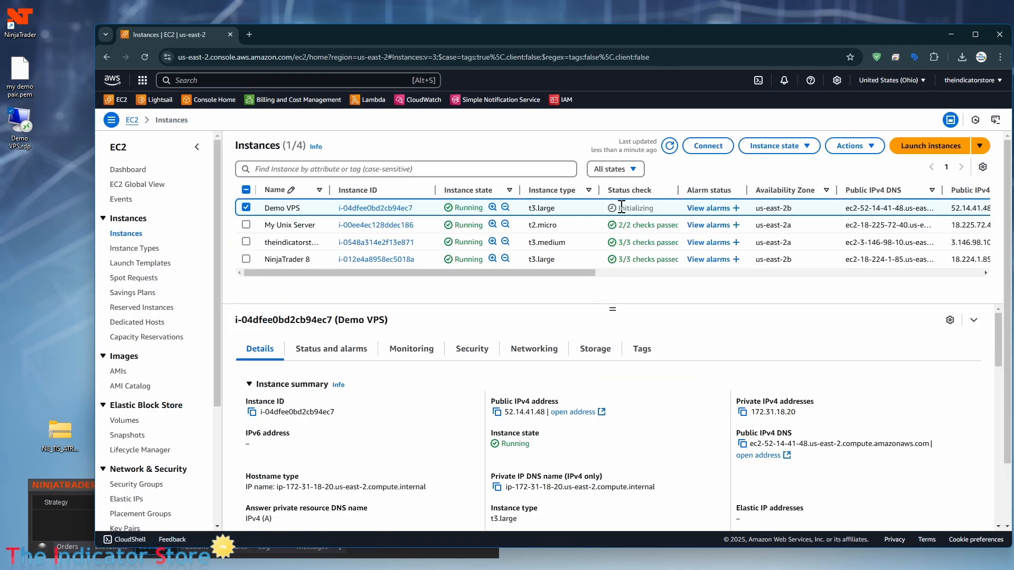
Step: Copy the public DNS and paste it below the full address in Demo VPS.rdp in Notepad
click(743, 445)
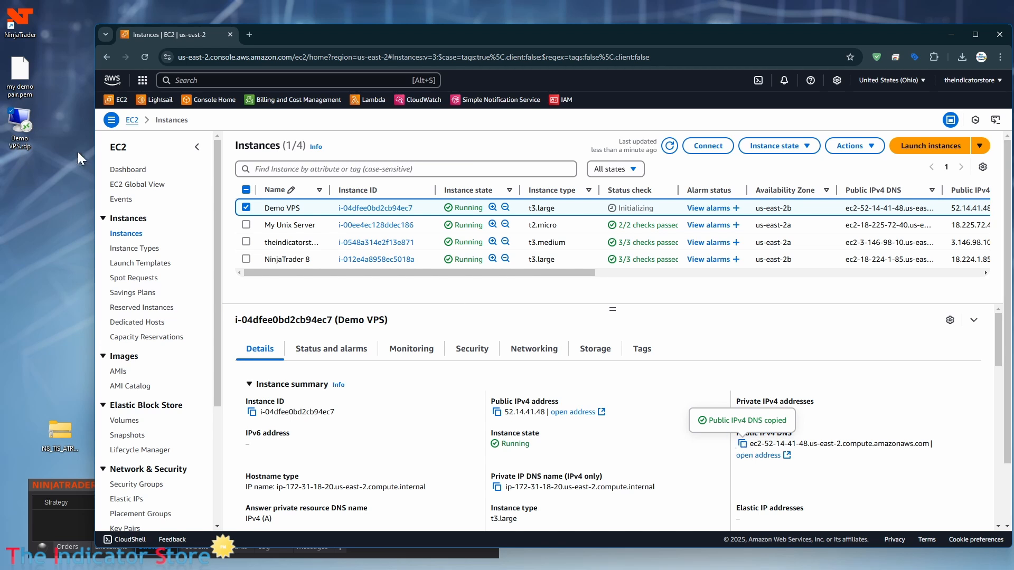
right_click(18, 124)
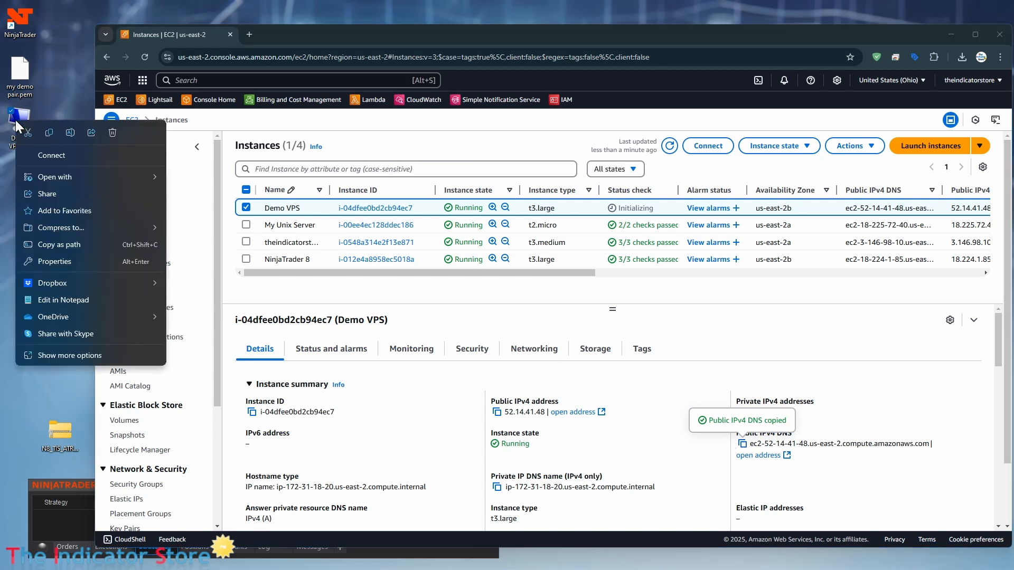
mouse_move(46, 175)
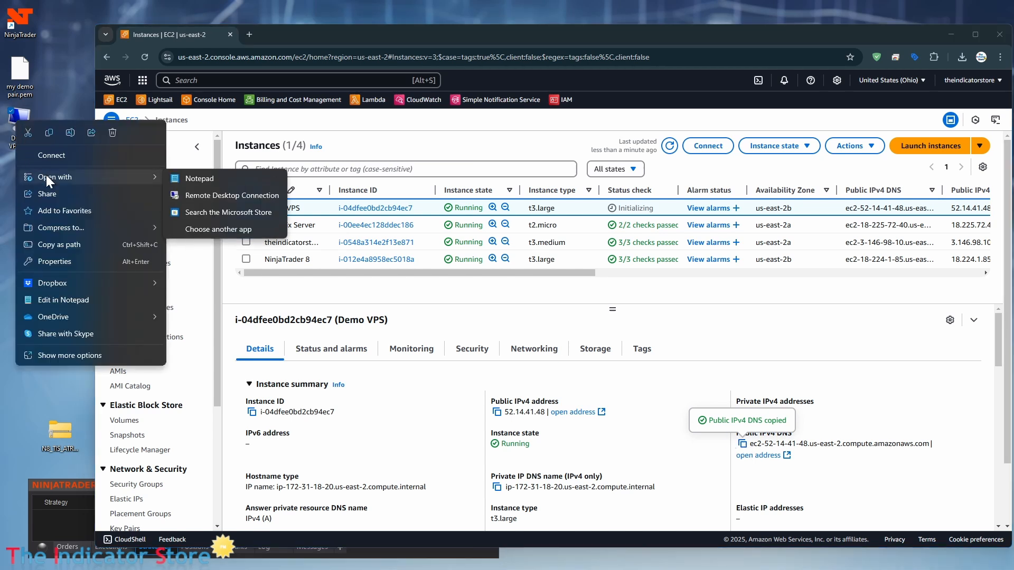
click(200, 179)
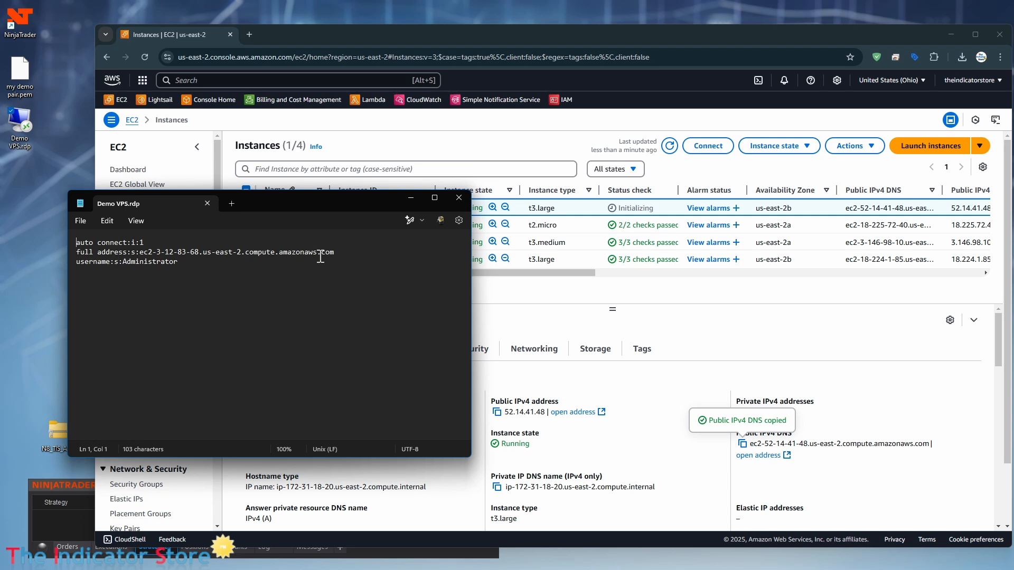
click(344, 255)
key(Return)
key(ctrl+v)
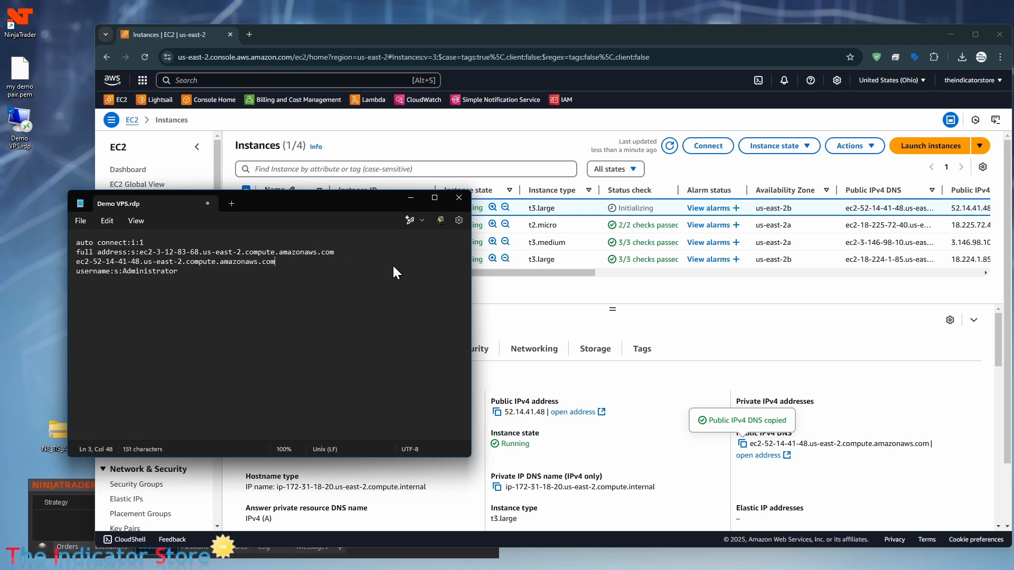
Step: Replace the old full address with ec2-52-14-41-48.us-east-2.compute.amazonaws.com, save, and close Notepad
click(140, 252)
key(shift+End)
key(Delete)
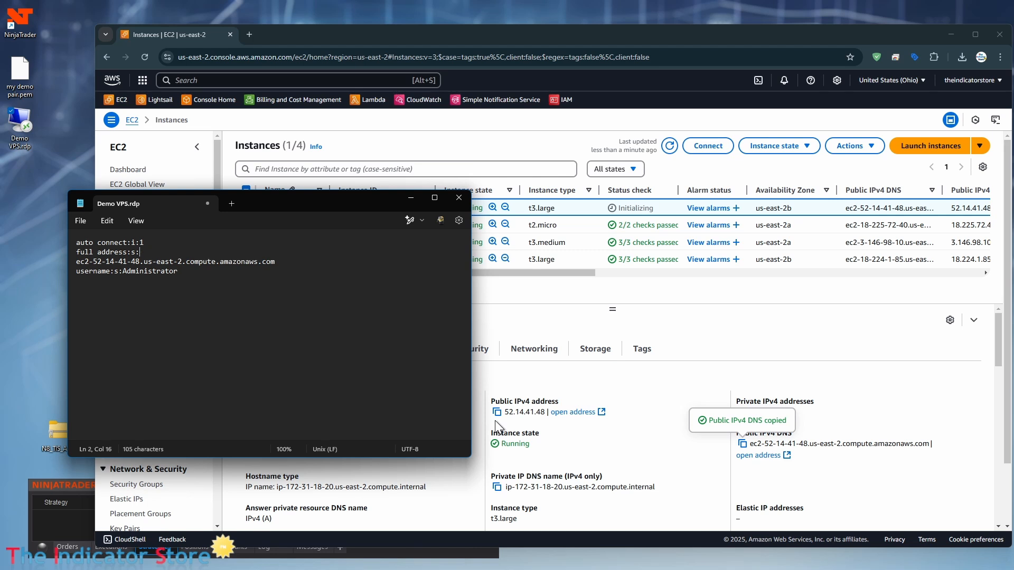
key(Delete)
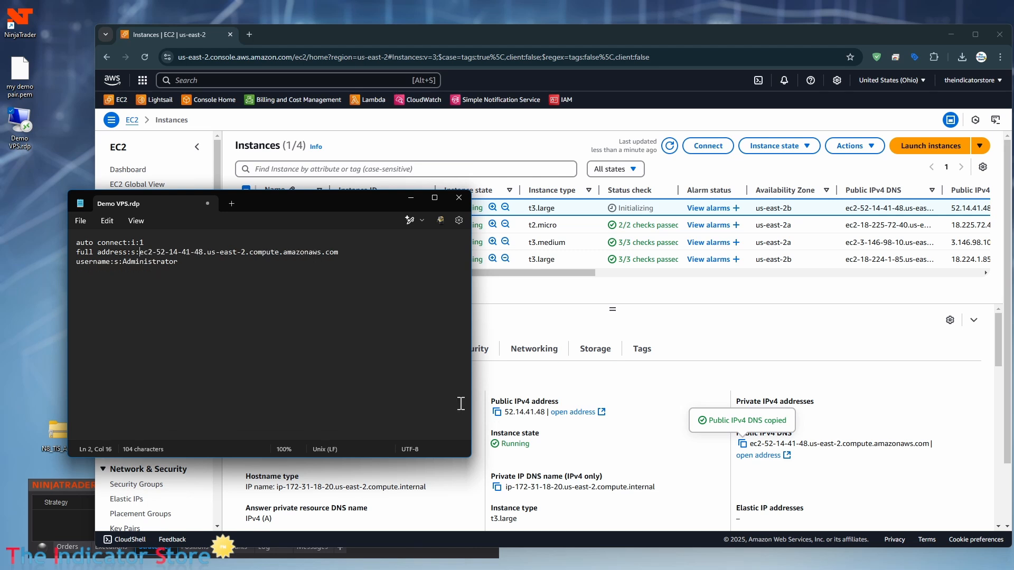
click(79, 219)
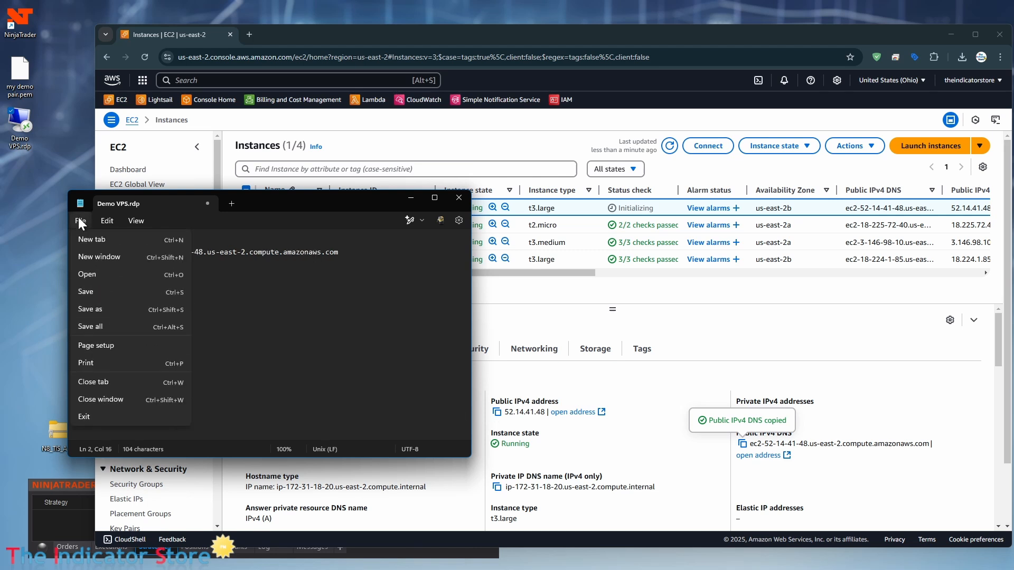
click(99, 293)
click(459, 201)
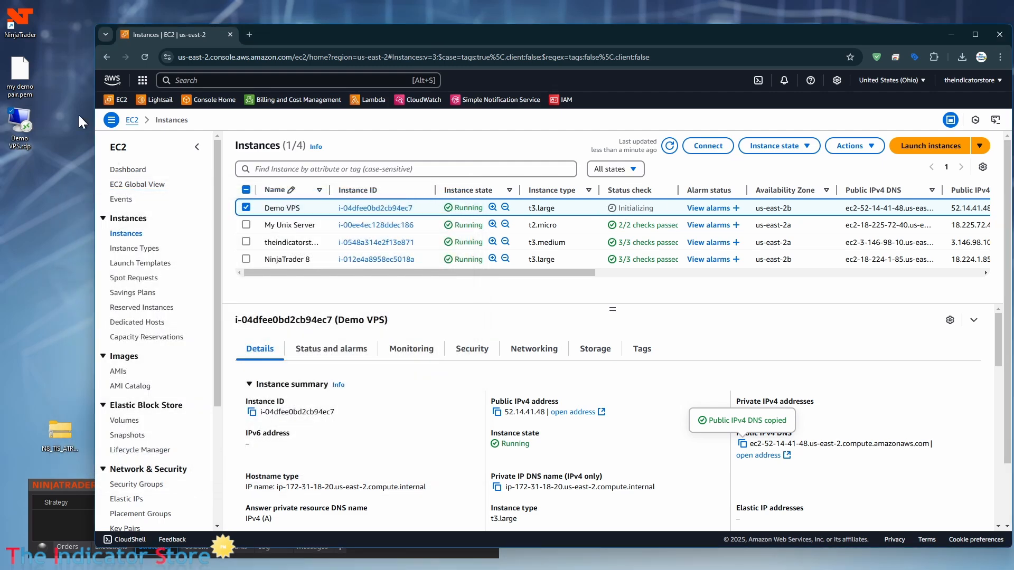
Step: Launch Demo VPS.rdp and trust its publisher permanently with Don't ask me again
click(21, 125)
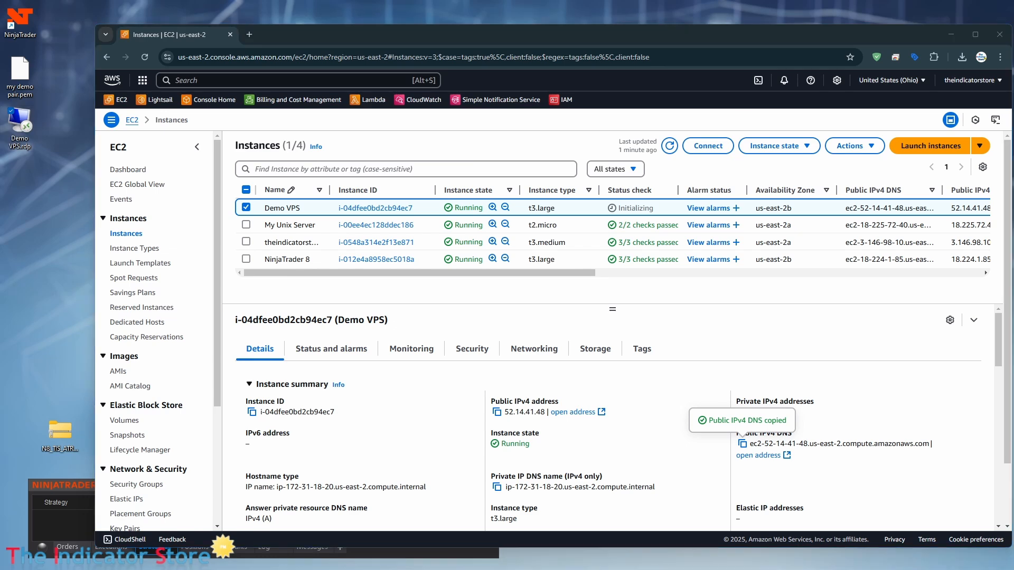
drag(475, 283, 344, 169)
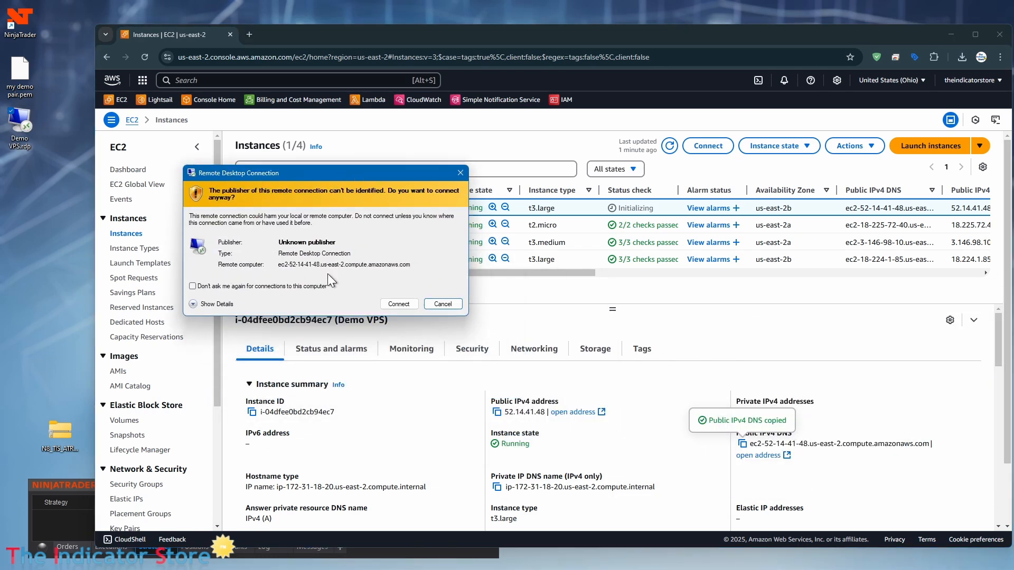
click(192, 285)
click(397, 302)
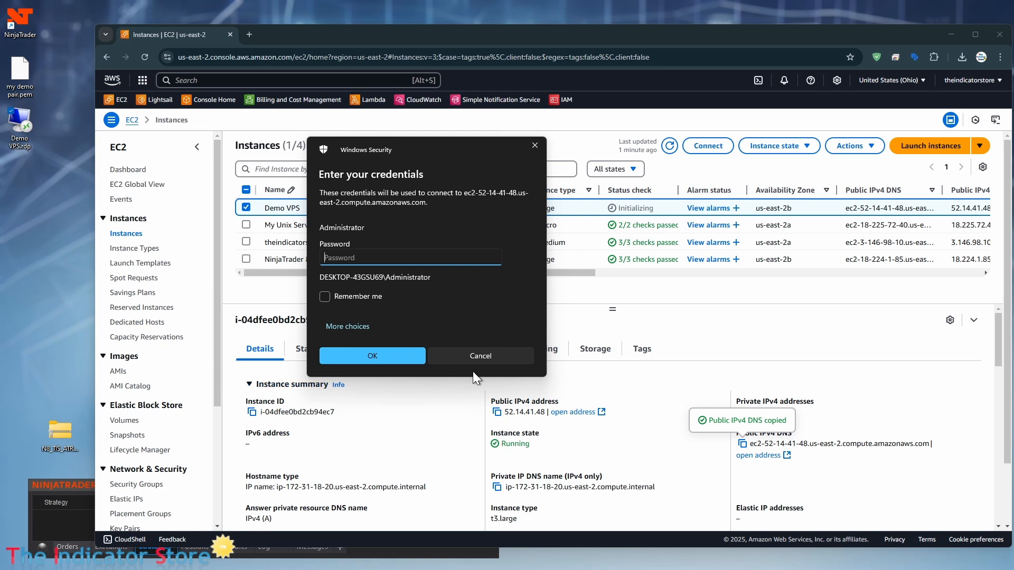
Step: Cancel the credentials prompt and open Demo VPS's RDP client connect page in EC2
click(476, 354)
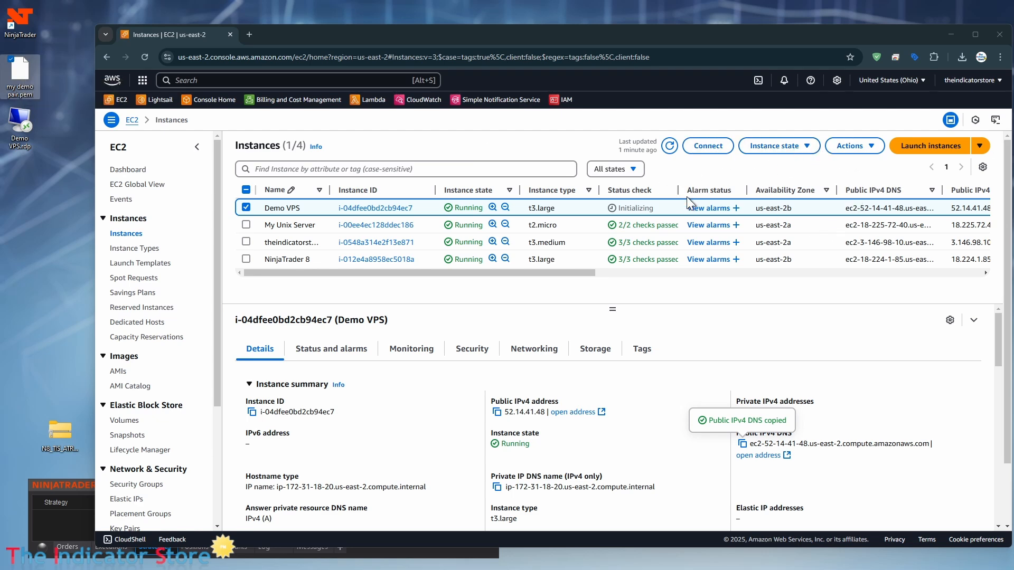
click(707, 145)
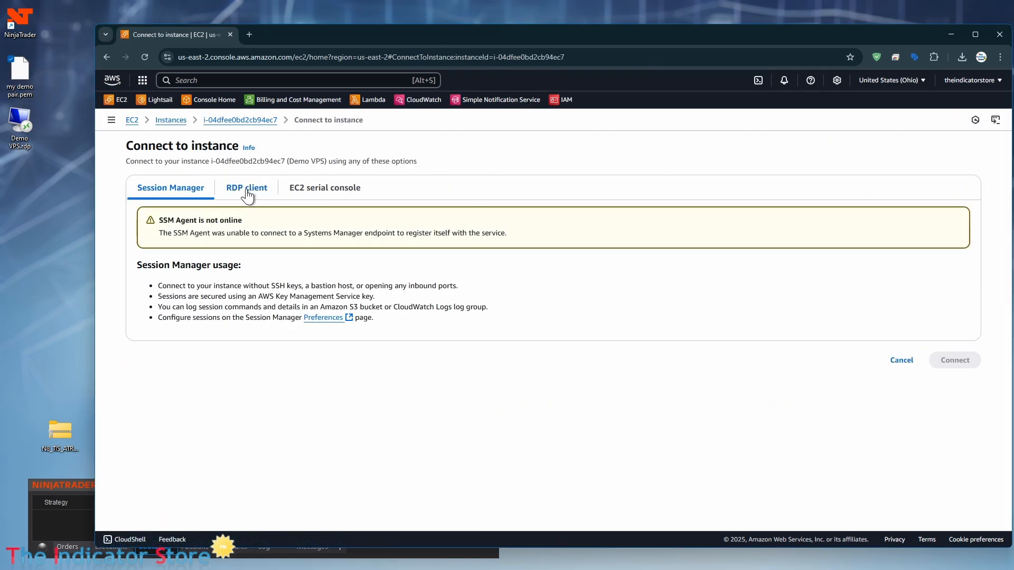
click(247, 191)
Step: Open Get password and copy the RSA private key text from my demo pair.pem
click(203, 411)
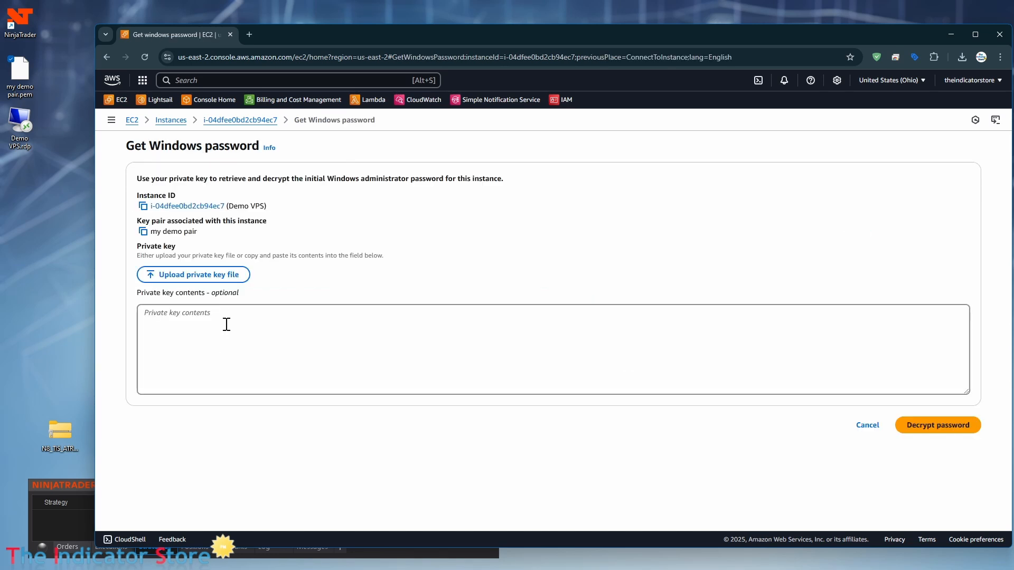
drag(21, 74, 128, 224)
drag(207, 328, 211, 329)
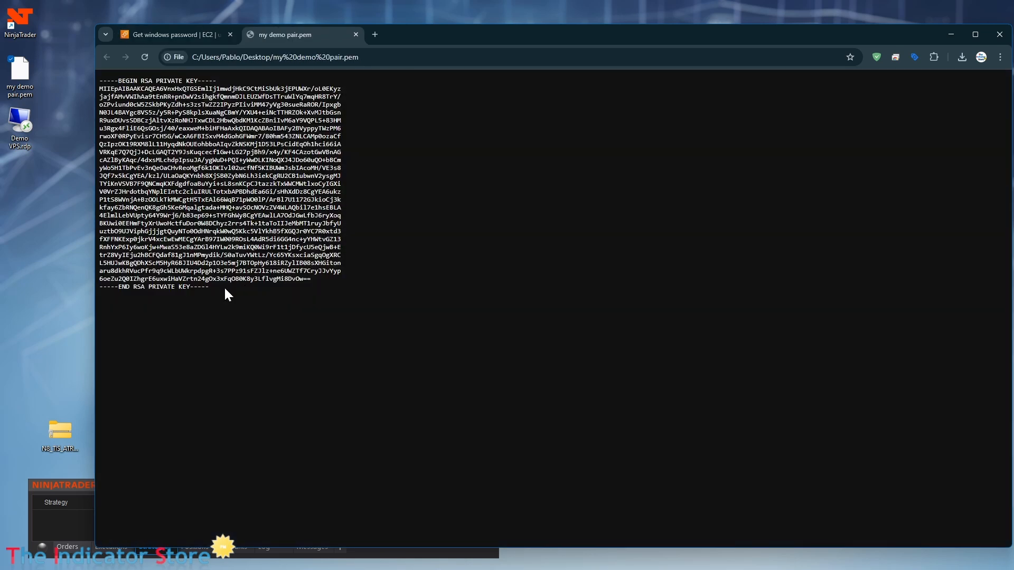
drag(219, 288, 90, 82)
right_click(117, 100)
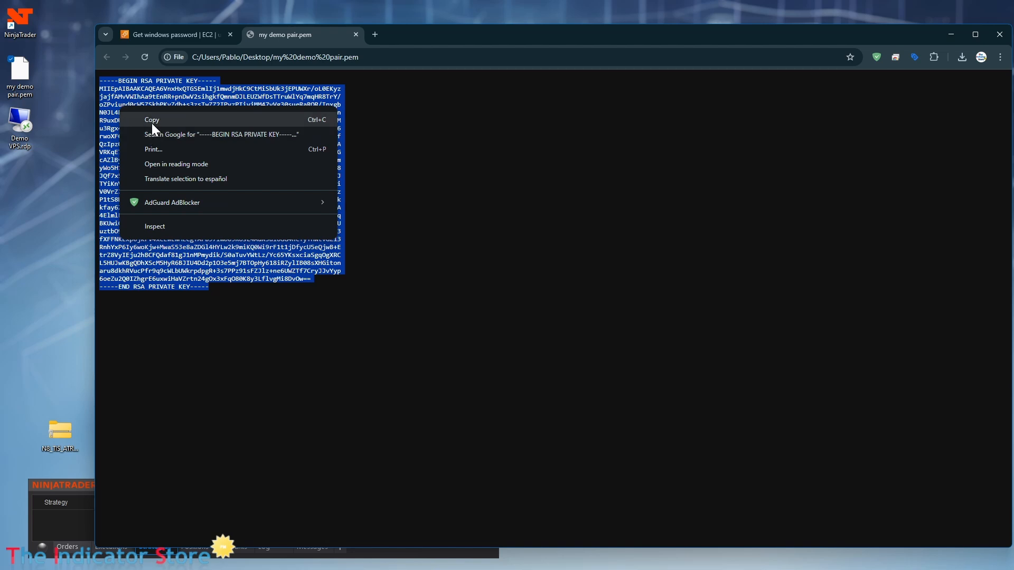
click(151, 123)
click(356, 35)
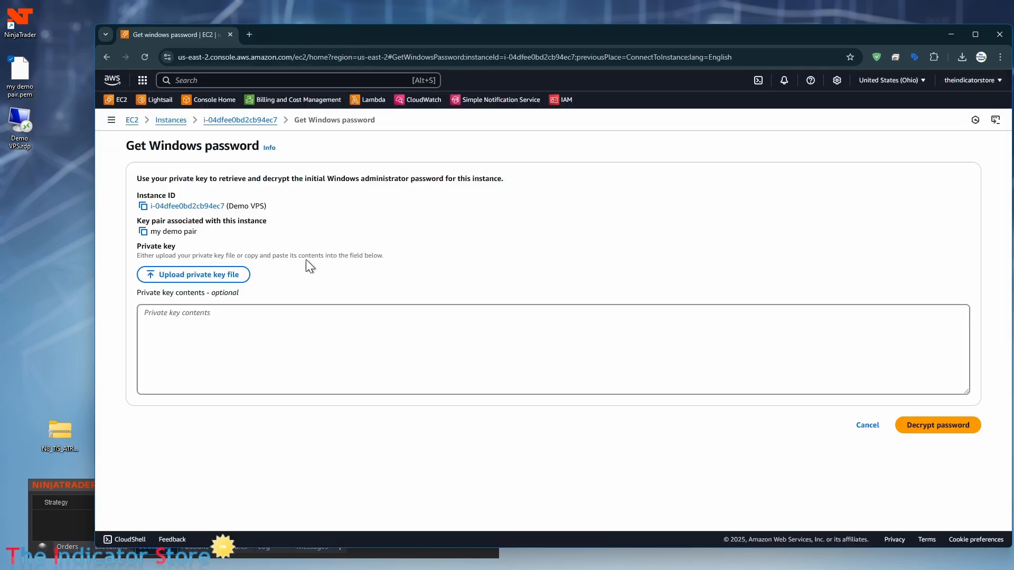
Step: Paste the private key into the Private key contents box and decrypt the password
click(205, 324)
right_click(205, 324)
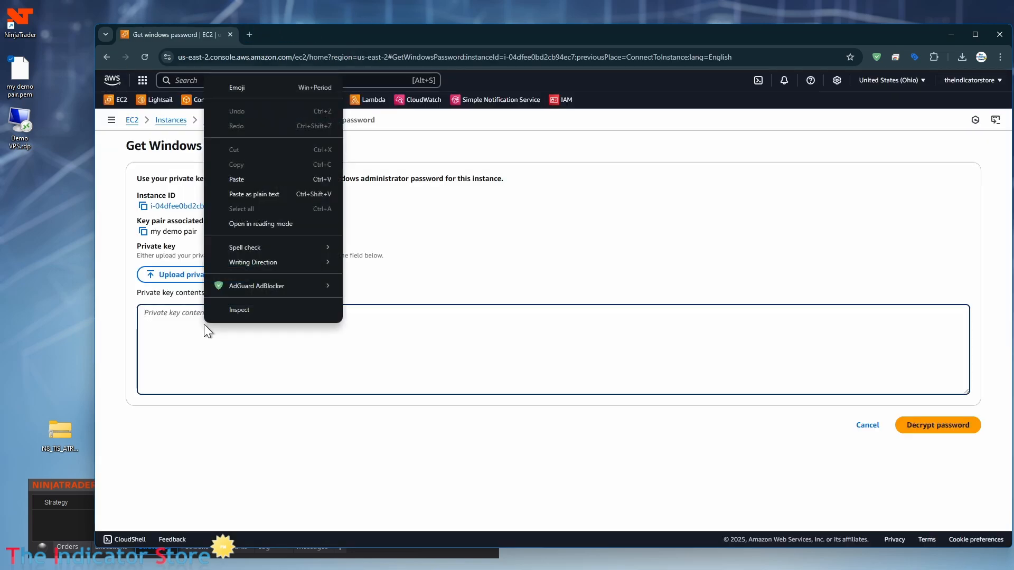
click(242, 179)
click(943, 429)
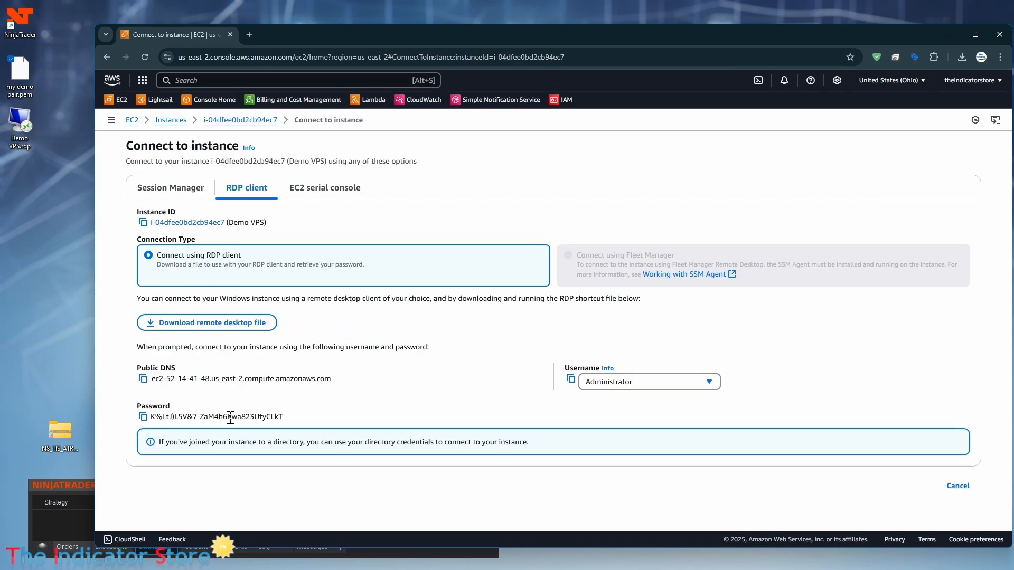
Step: Copy the decrypted Administrator password and return to the EC2 Instances list
click(143, 417)
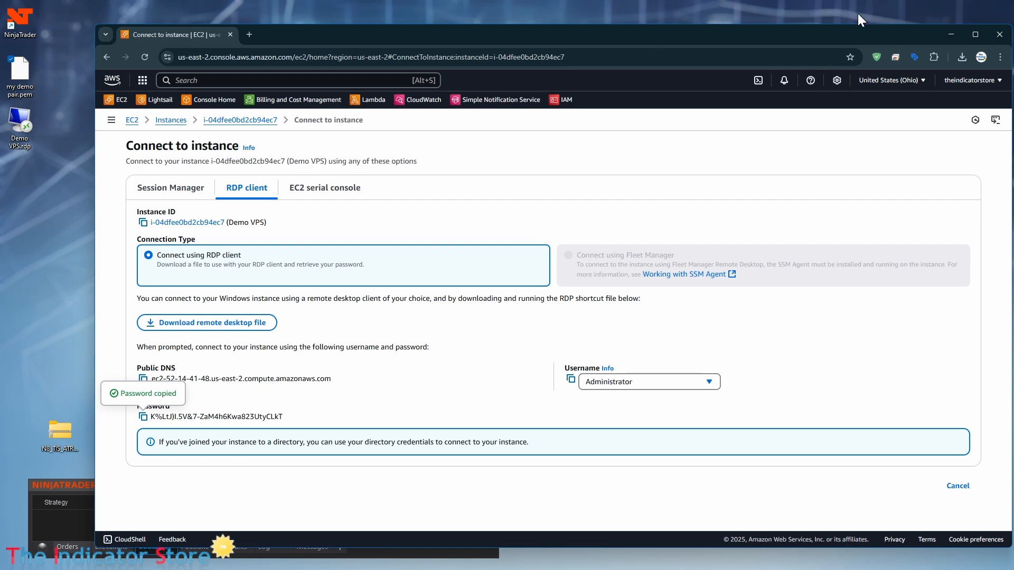
drag(897, 33, 879, 83)
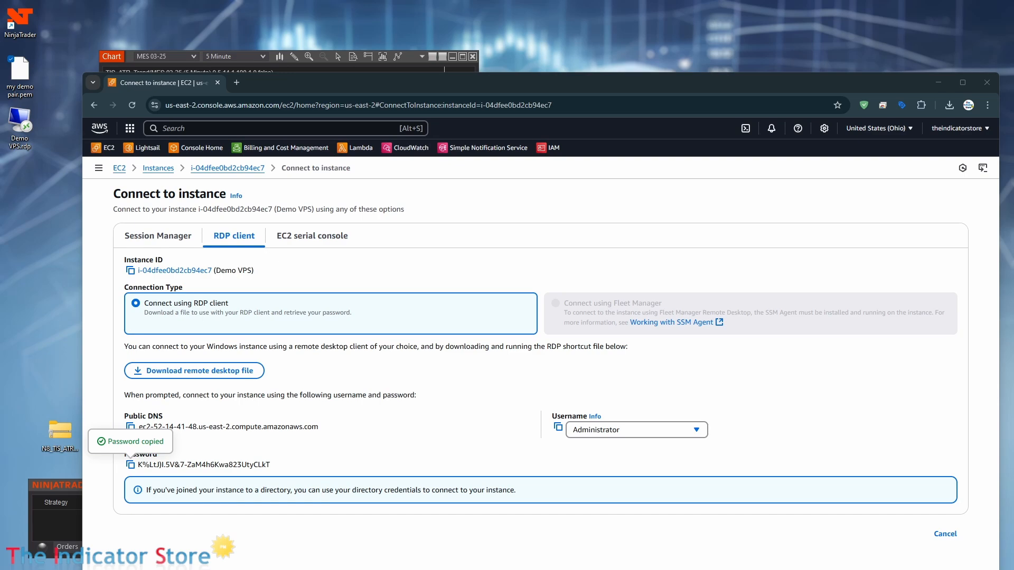
drag(537, 87, 534, 65)
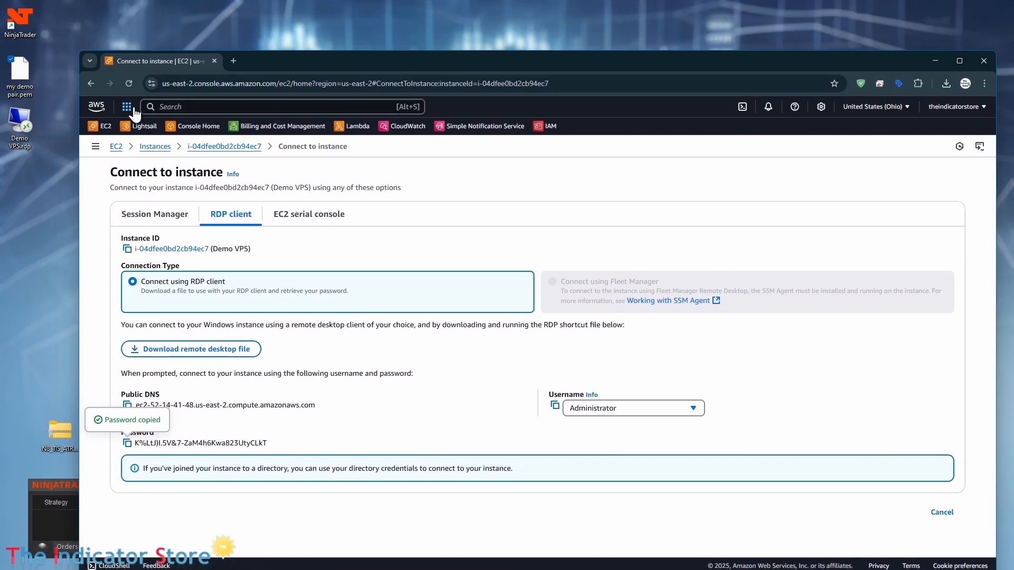
click(155, 146)
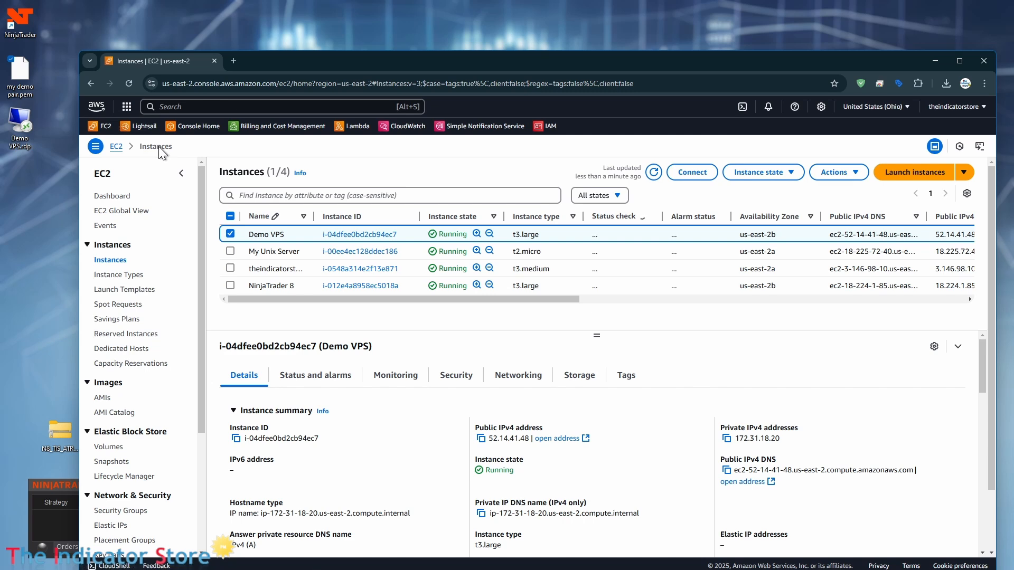
Step: Launch Demo VPS.rdp and sign in as Administrator with the pasted decrypted password
double_click(22, 121)
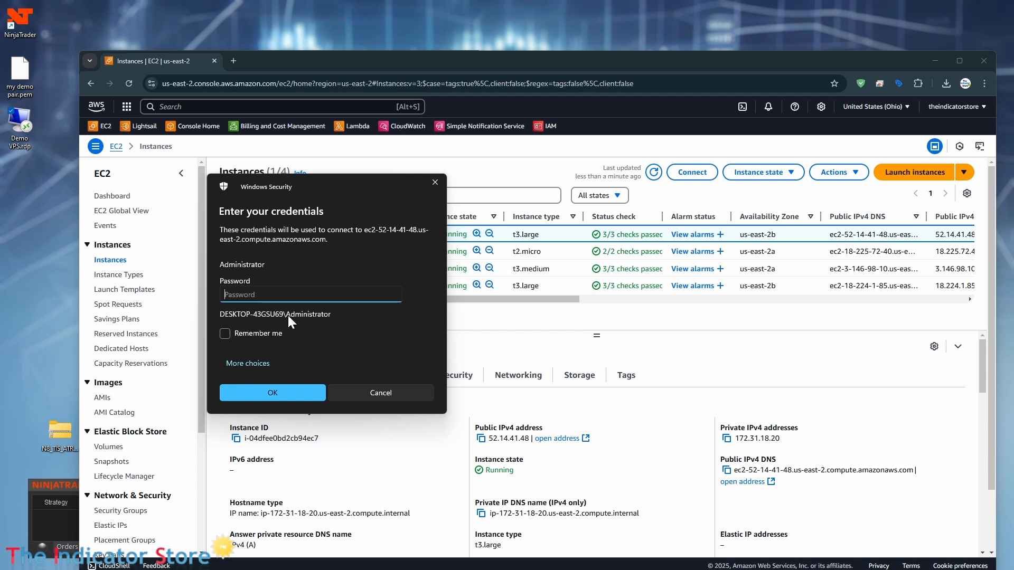
click(254, 364)
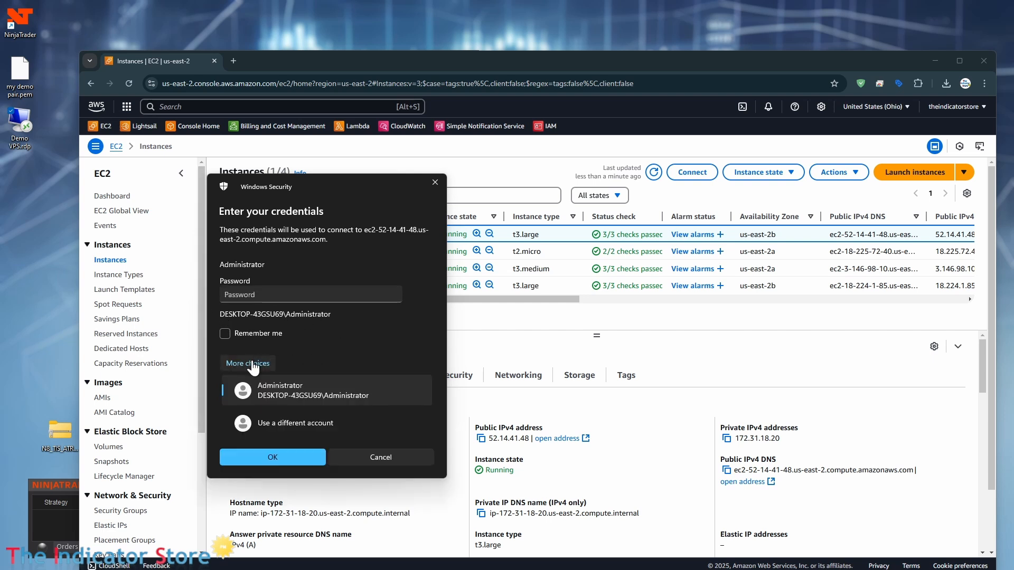
click(293, 422)
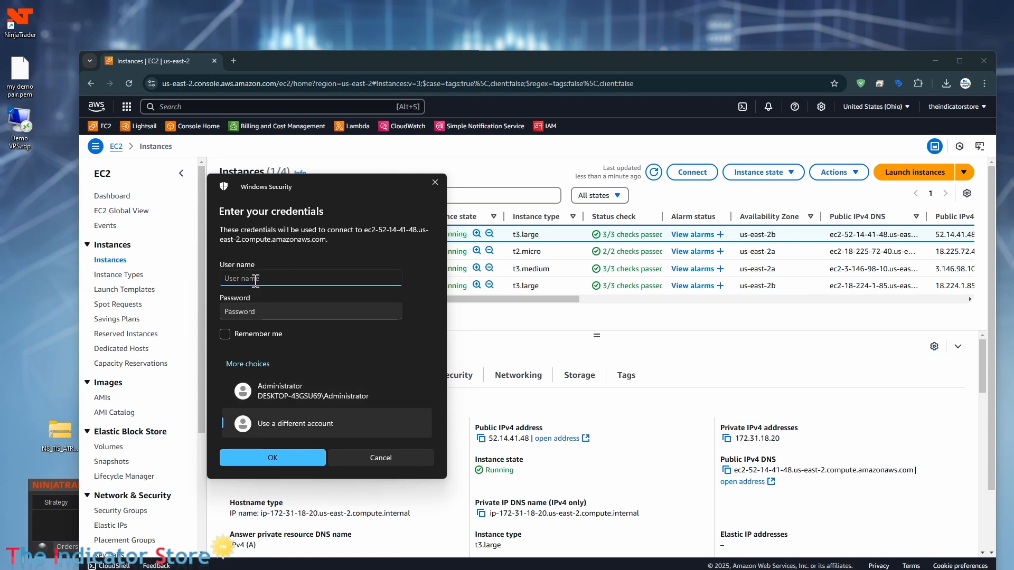
text(Administrator)
click(263, 312)
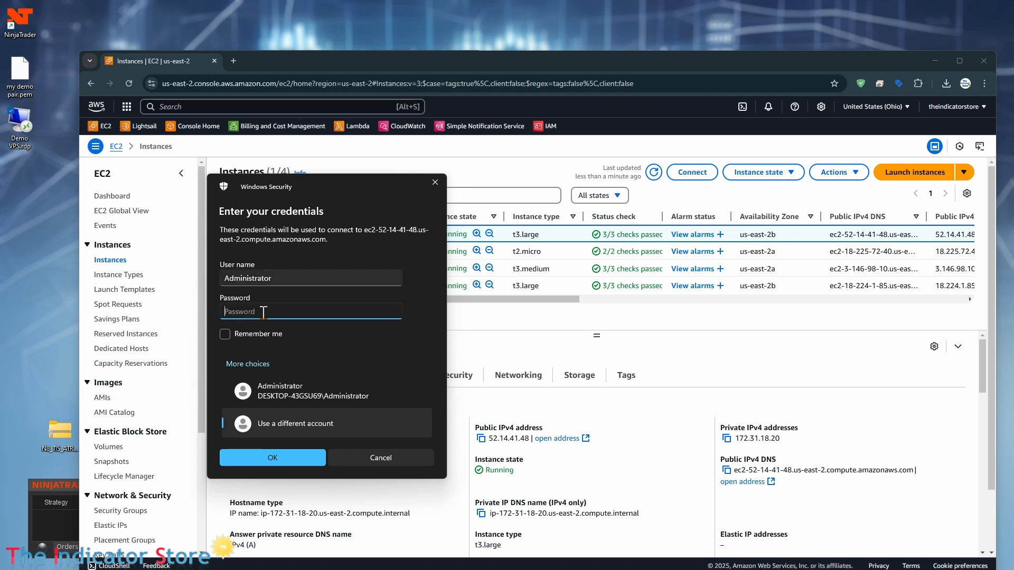
key(ctrl+v)
click(393, 313)
click(276, 458)
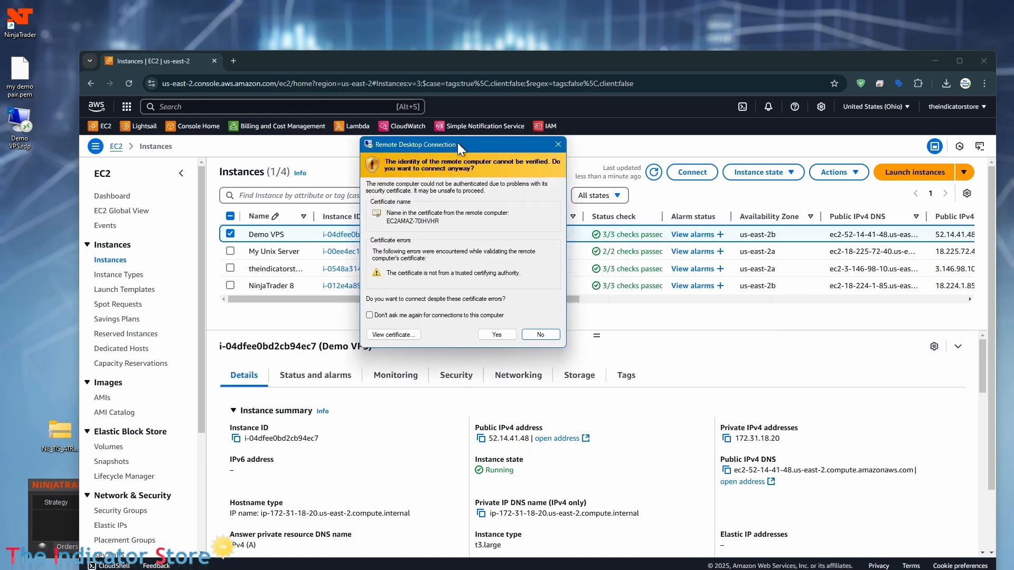
Step: Permanently accept the Demo VPS certificate warning with Don't ask me again and connect
drag(457, 143, 391, 109)
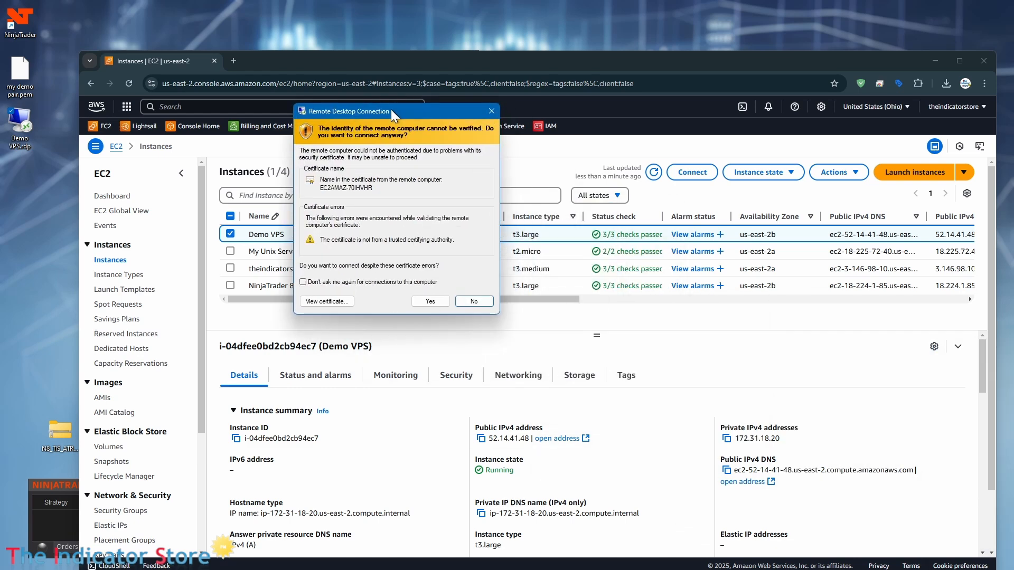
click(303, 282)
click(430, 301)
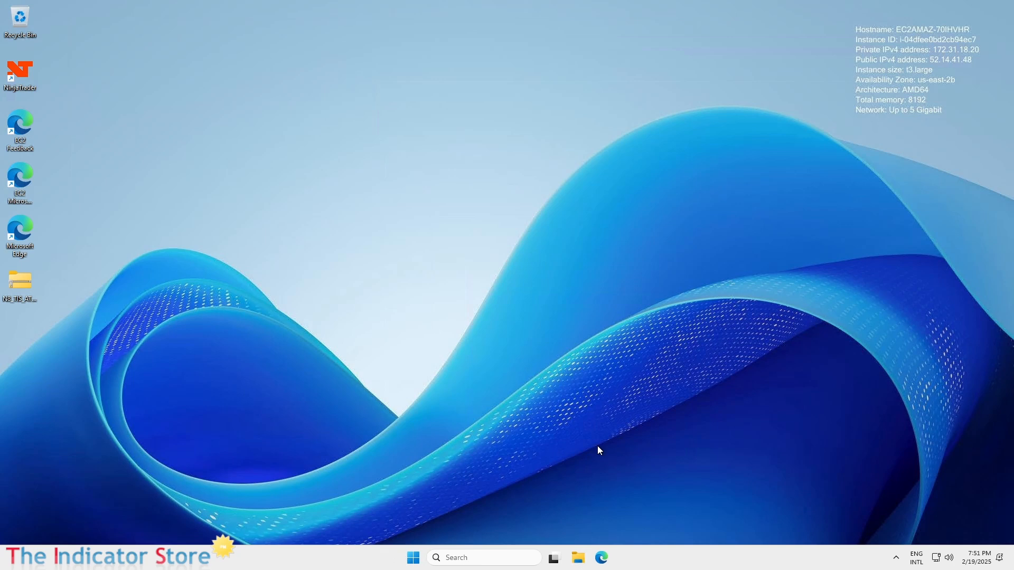
Step: Launch NinjaTrader from the VPS desktop and start it in Simulation mode
double_click(26, 78)
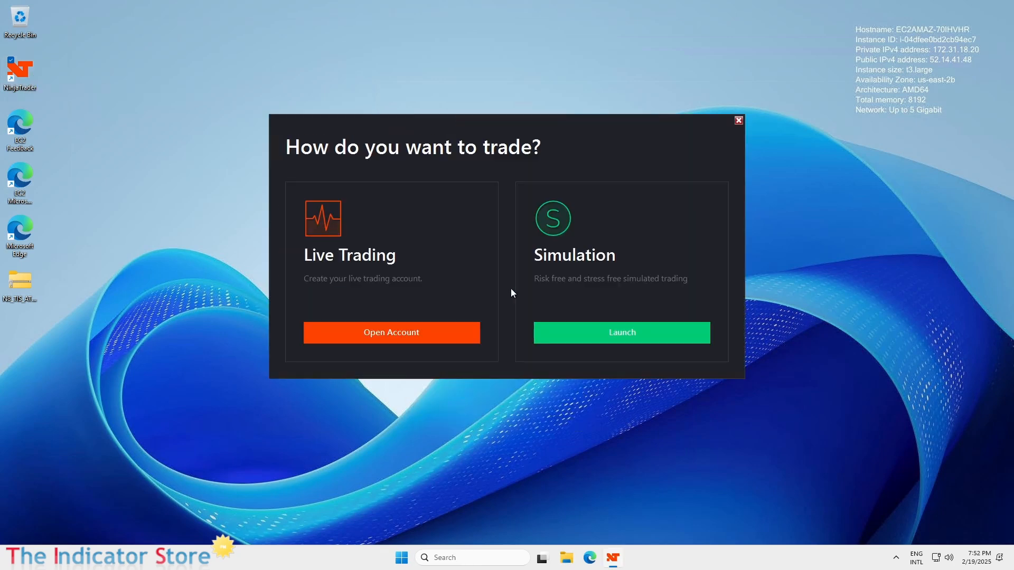
click(635, 336)
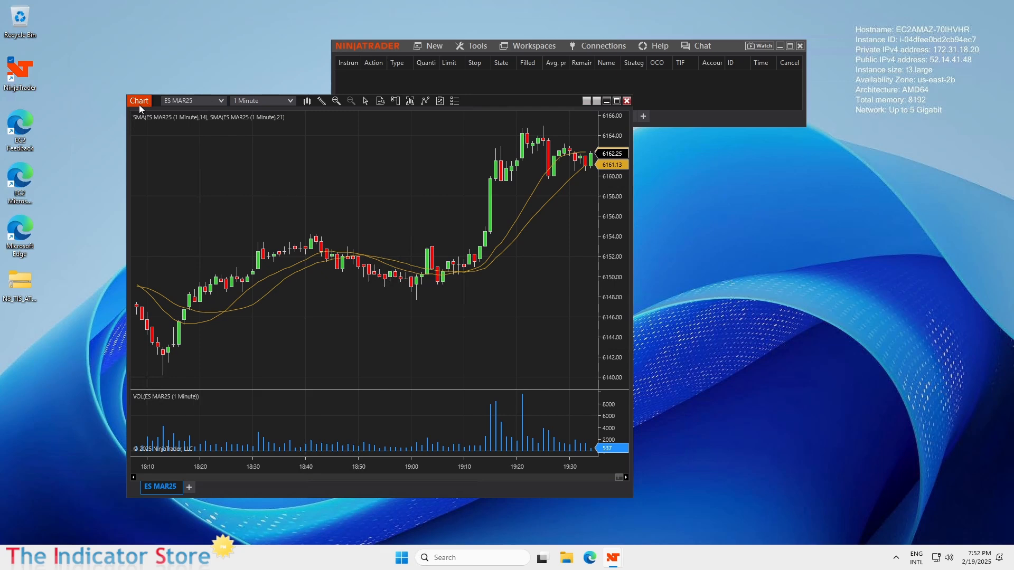
Step: Rearrange the Control Center and resize the ES MAR25 chart window
drag(139, 105, 115, 115)
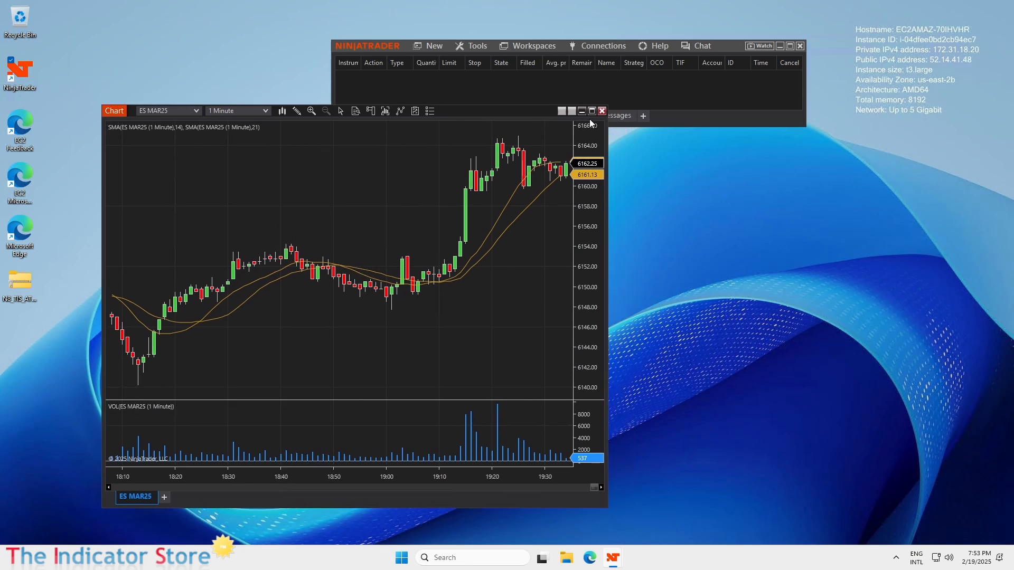
click(673, 88)
mouse_move(373, 46)
mouse_down()
mouse_move(356, 38)
mouse_move(383, 49)
mouse_up()
click(296, 201)
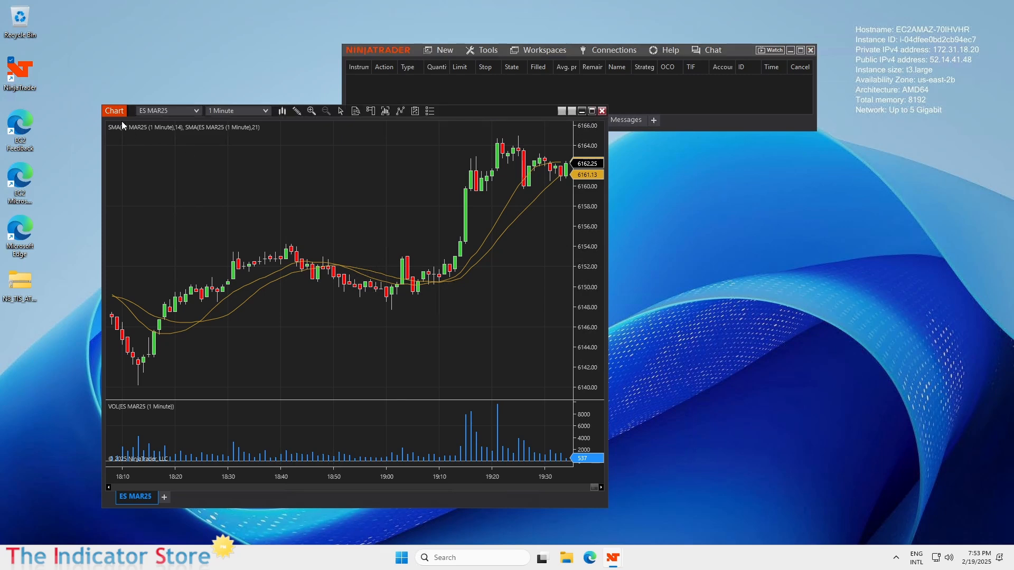
drag(115, 105, 126, 149)
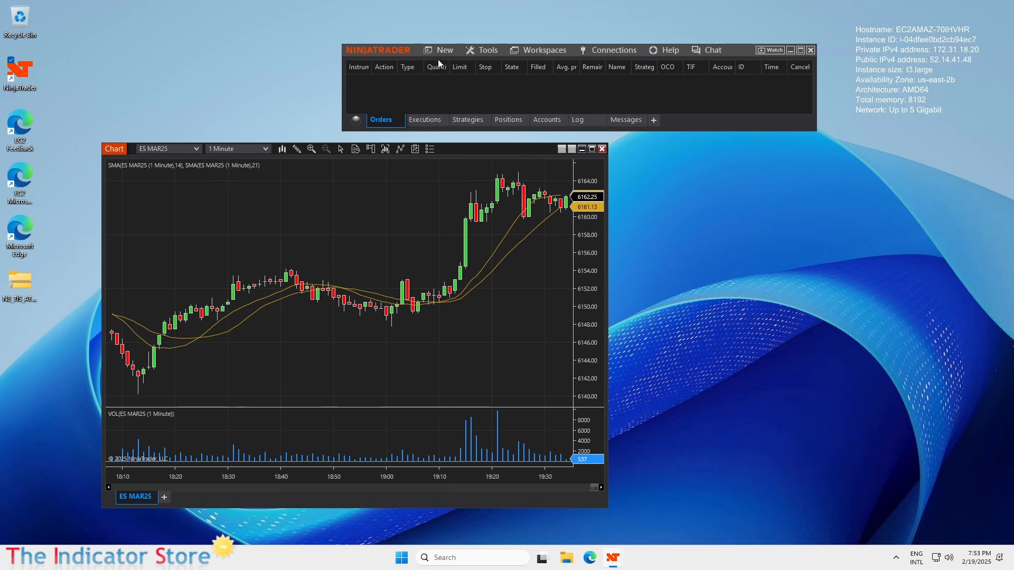
Step: Duplicate the ES chart window and switch the copy to MES MAR25
right_click(481, 149)
click(430, 160)
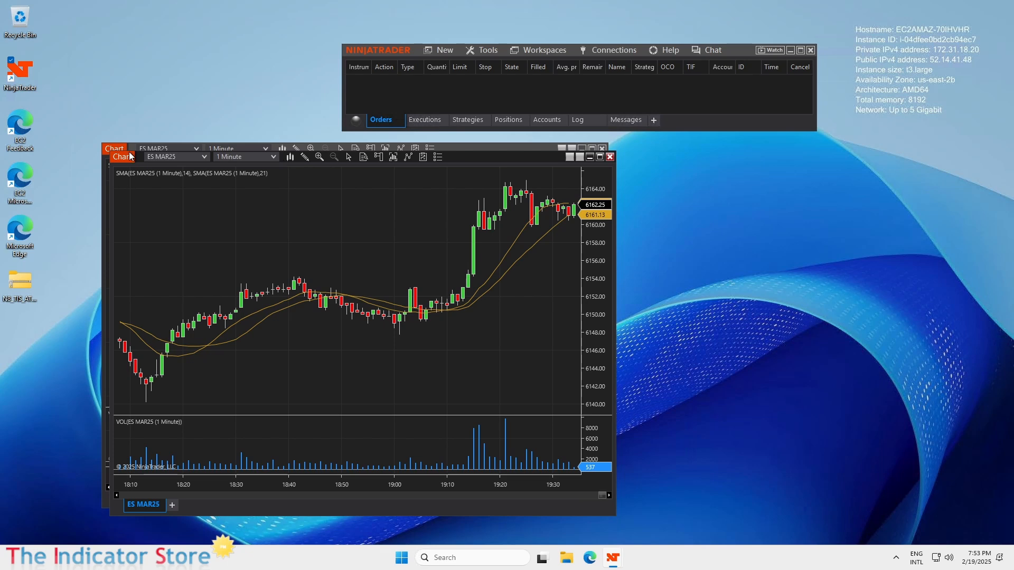
drag(129, 155, 369, 110)
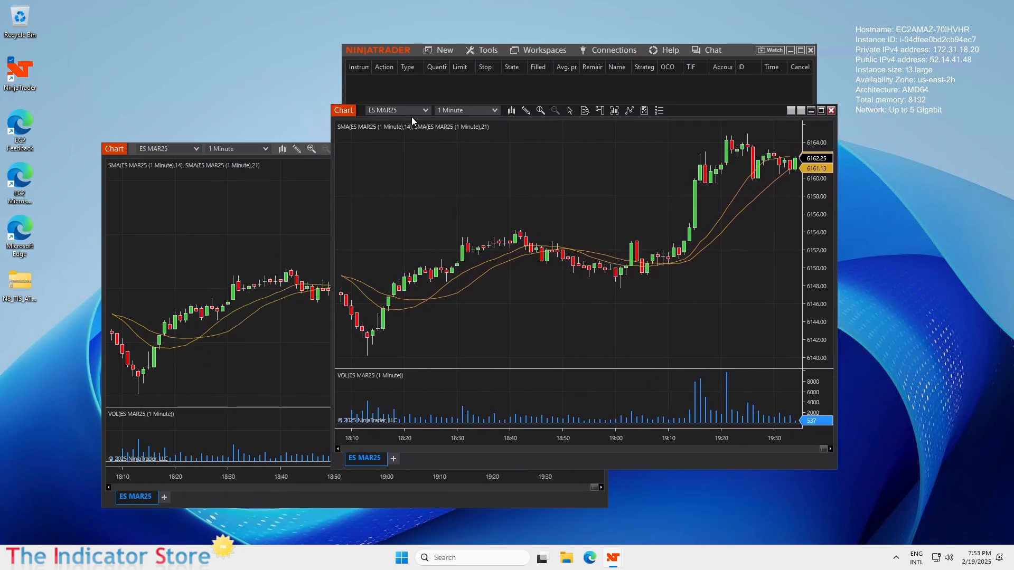
click(427, 110)
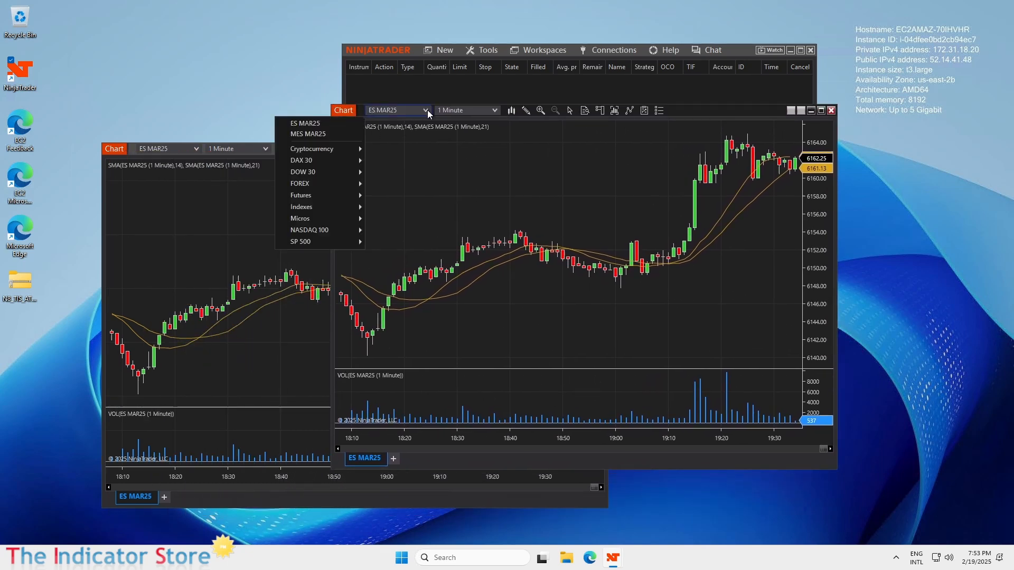
click(305, 133)
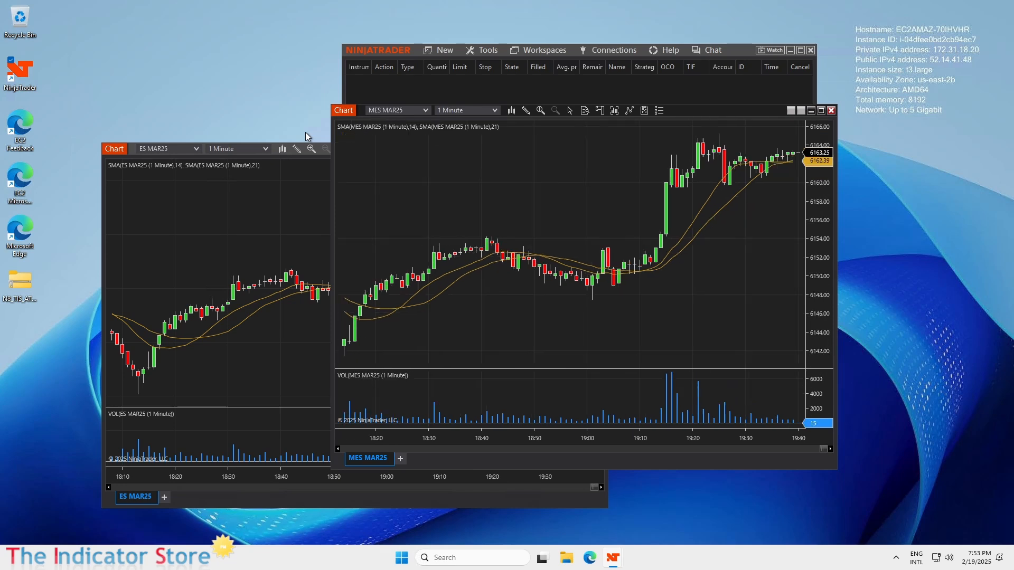
Step: Delete the SMA(21), SMA(14) and volume indicators from the MES chart
click(678, 253)
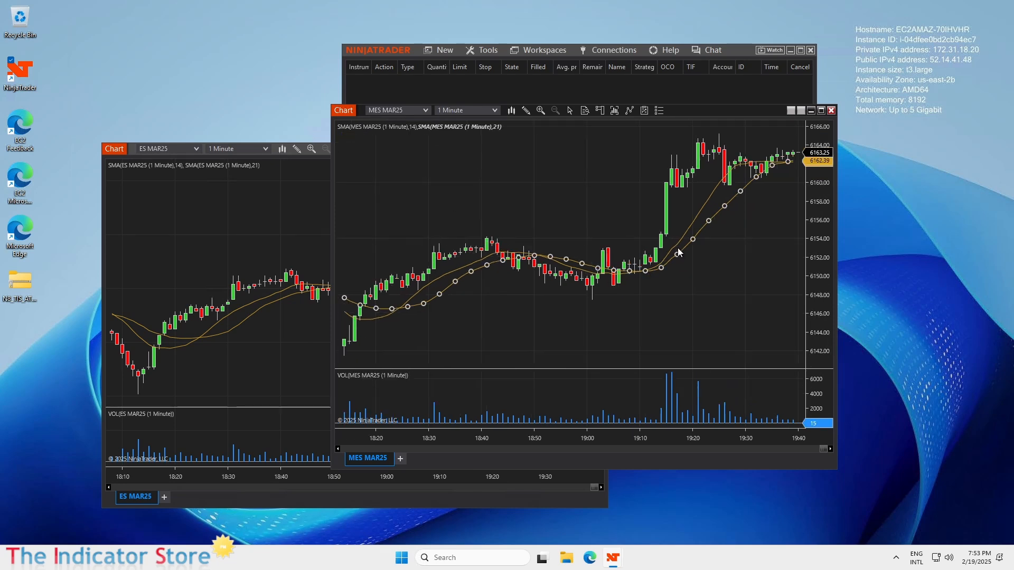
key(Delete)
click(674, 244)
key(Delete)
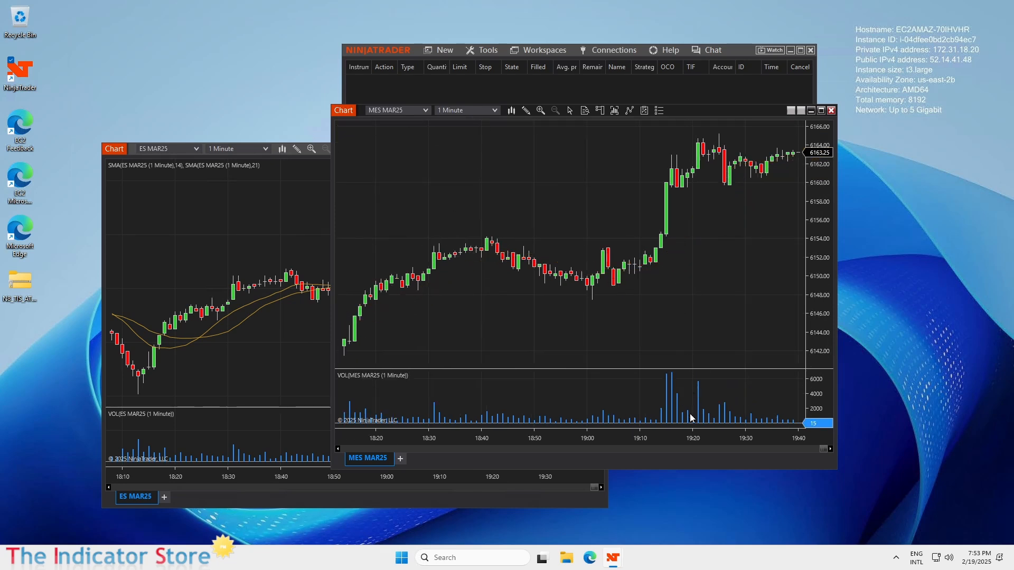
click(690, 418)
key(Delete)
Step: Add TIS_ATR_Trend from _The_Indicator_Store to the MES MAR25 chart, dismiss the license error, and reposition the chart
right_click(543, 213)
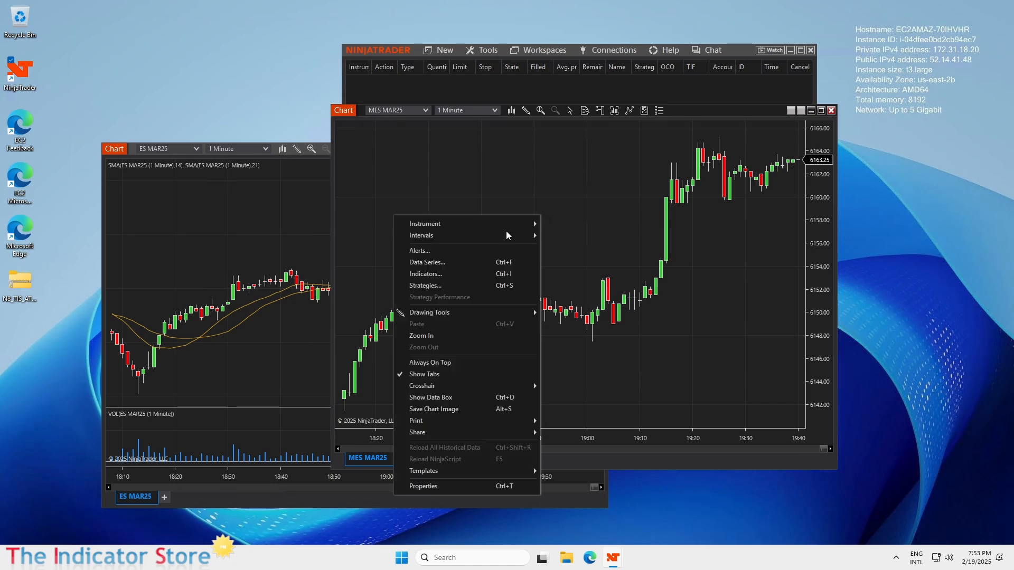
click(462, 276)
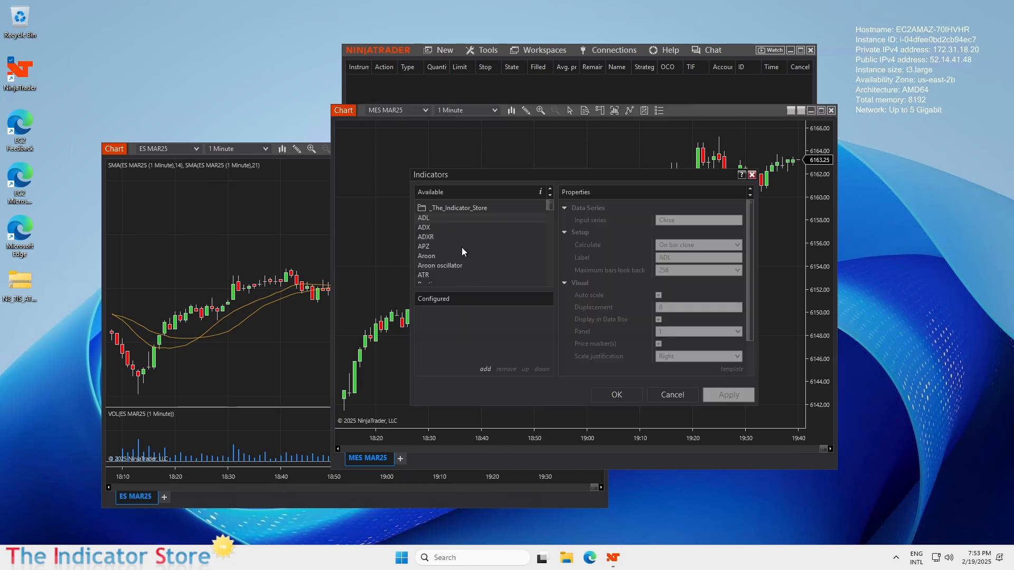
click(459, 208)
double_click(451, 218)
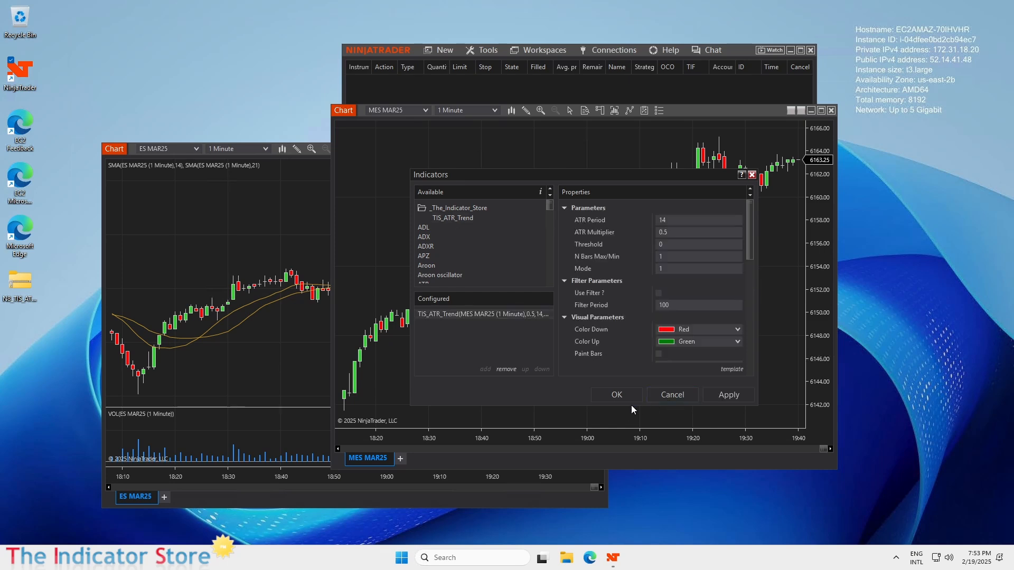
click(617, 395)
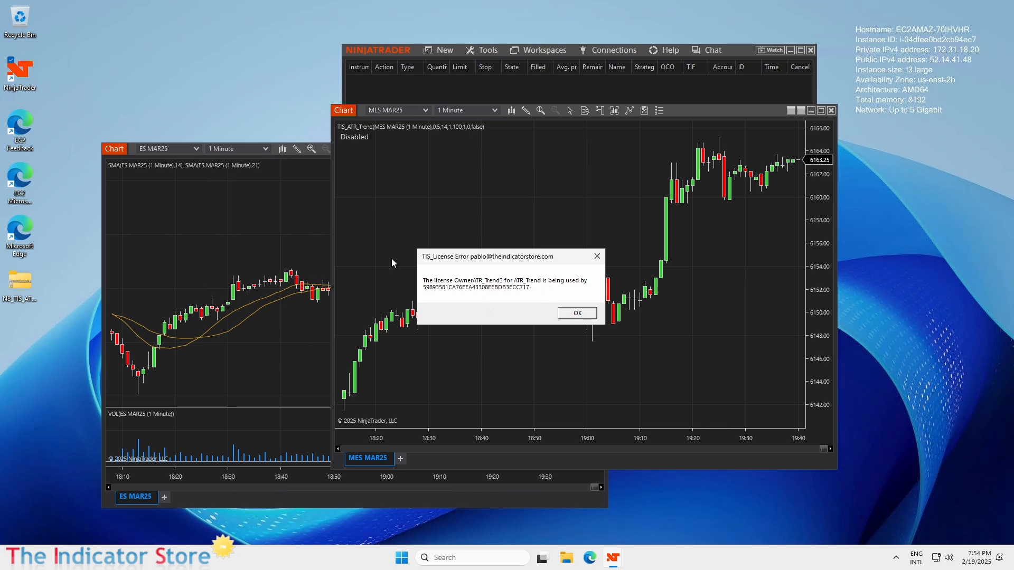
click(583, 315)
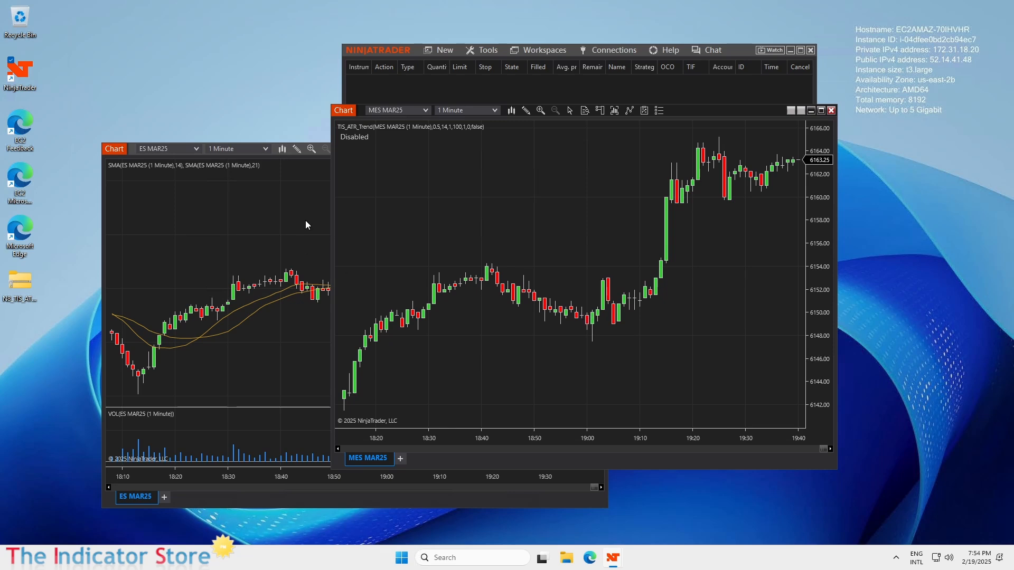
drag(344, 111, 448, 161)
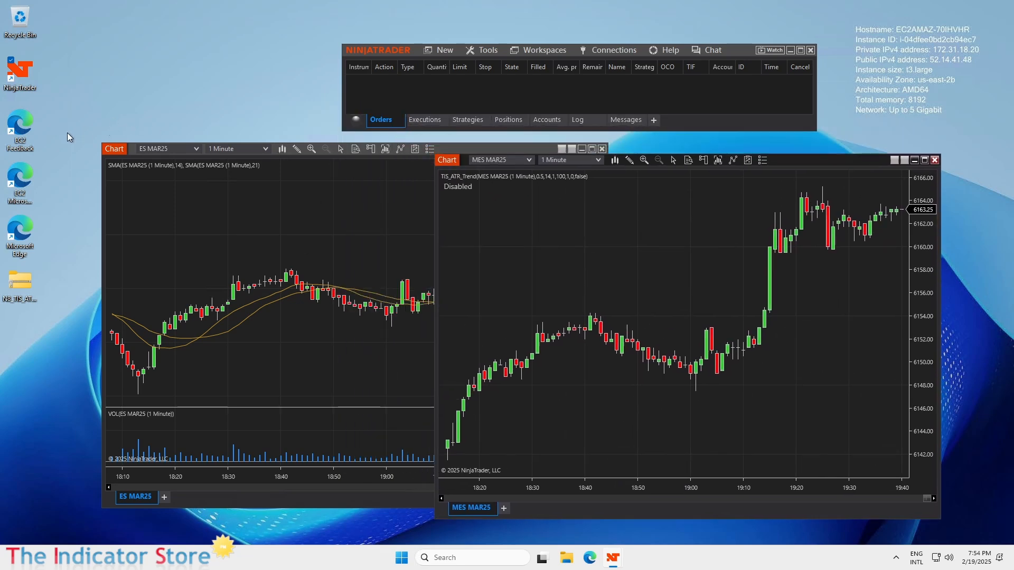
Step: Move the ES chart window up-left, then disconnect Remote Desktop to return to the EC2 Instances list
drag(105, 142, 79, 102)
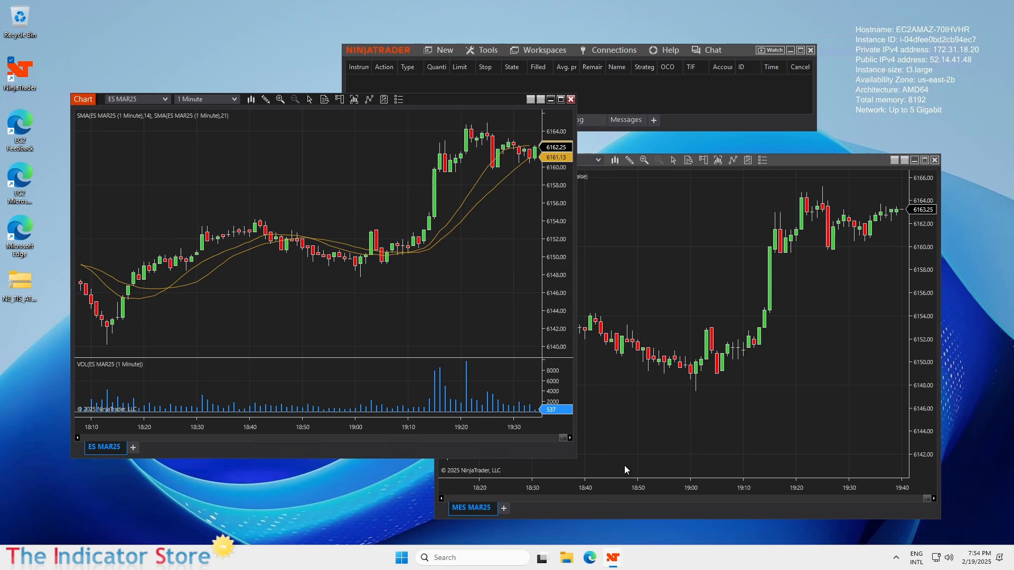
mouse_move(567, 4)
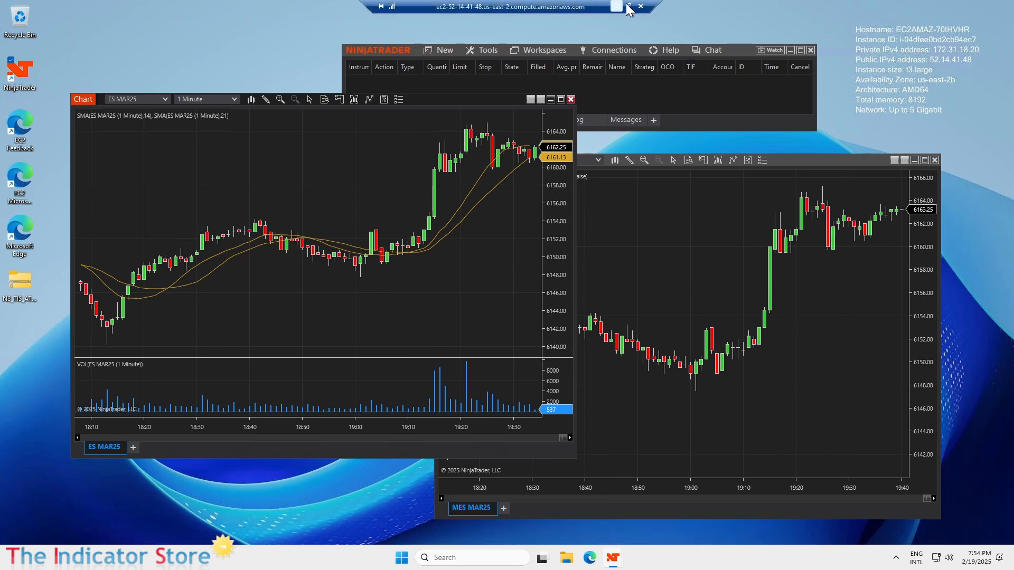
click(643, 7)
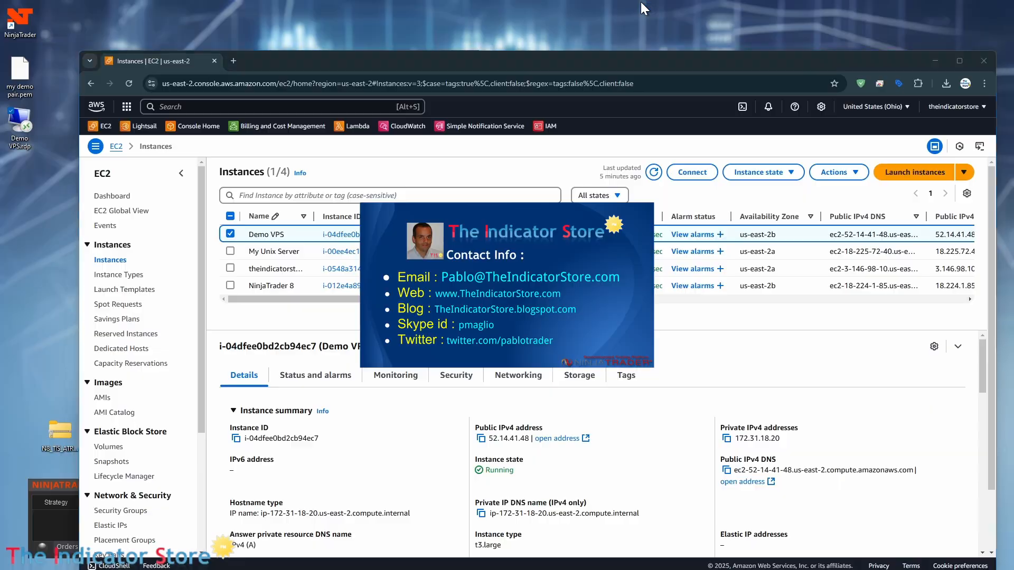